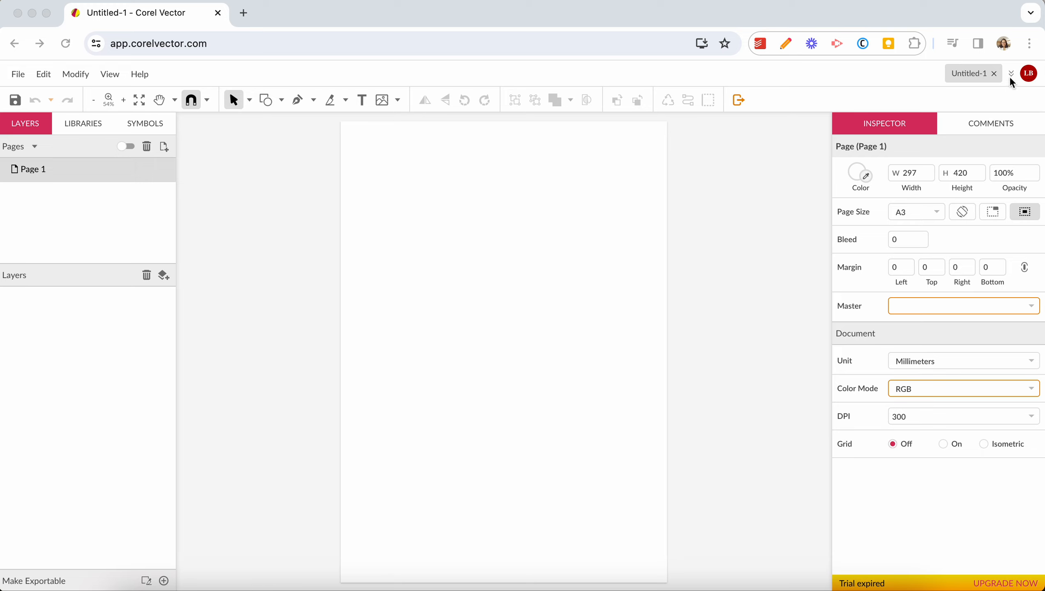
# - View the contact details in the account settings and close them
pyautogui.click(1032, 73)
pyautogui.click(1031, 79)
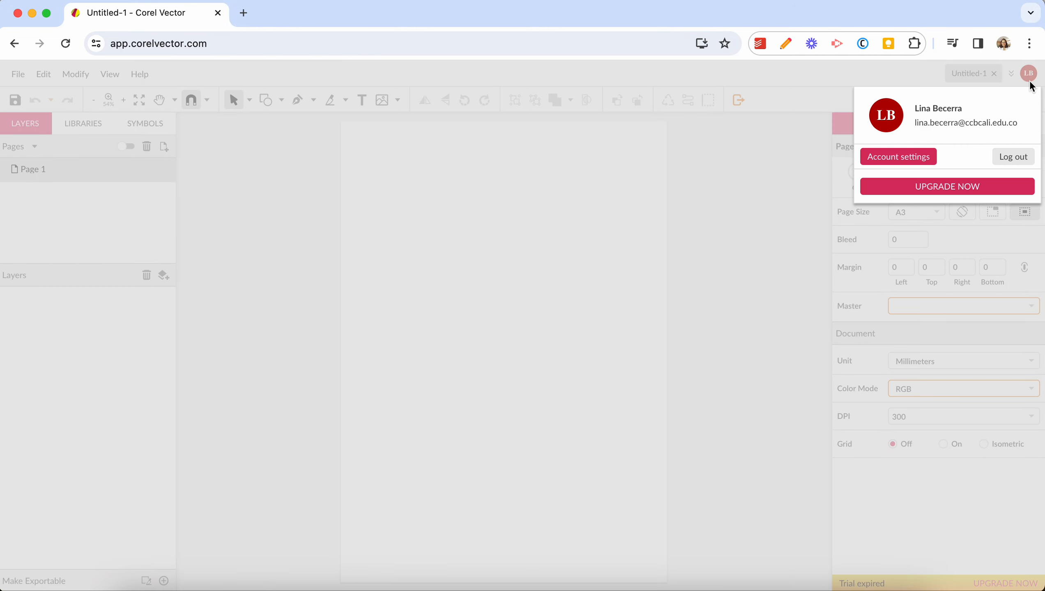
pyautogui.click(910, 160)
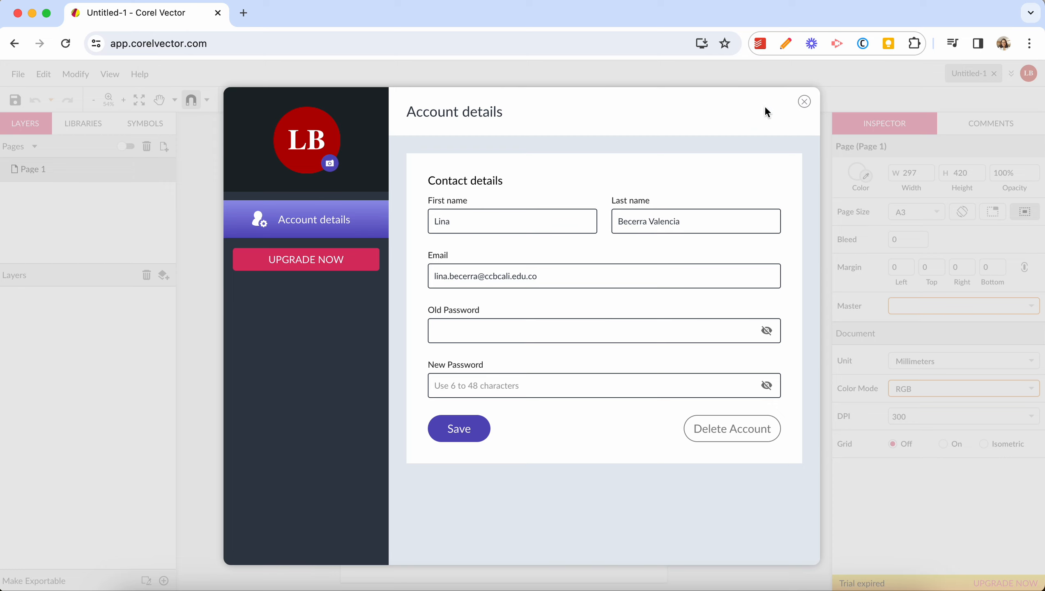
pyautogui.click(804, 102)
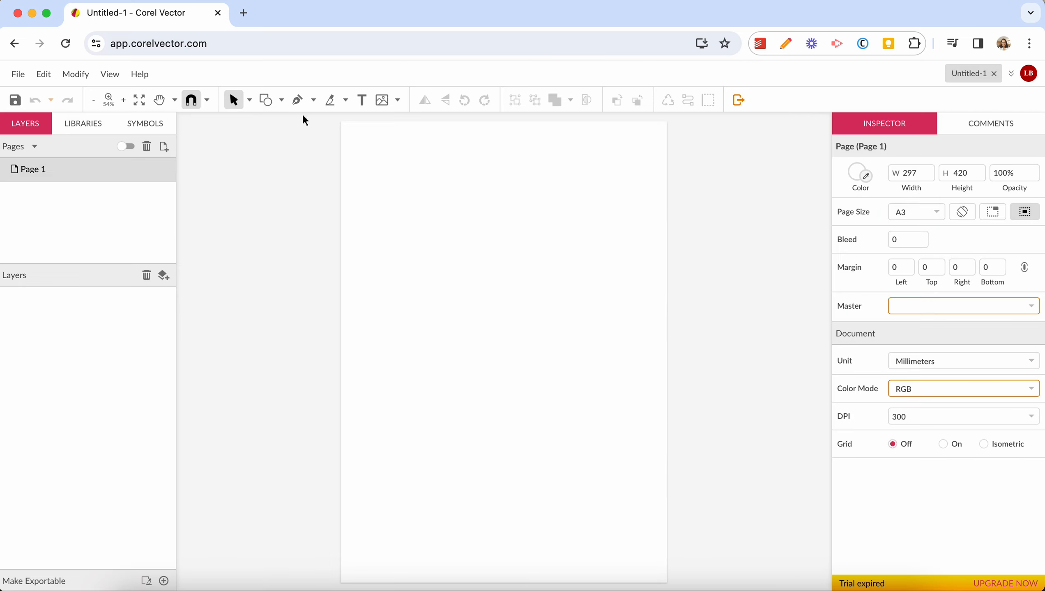
# - Create a new print design with the A3 (297x420 mm) paper size
pyautogui.click(18, 75)
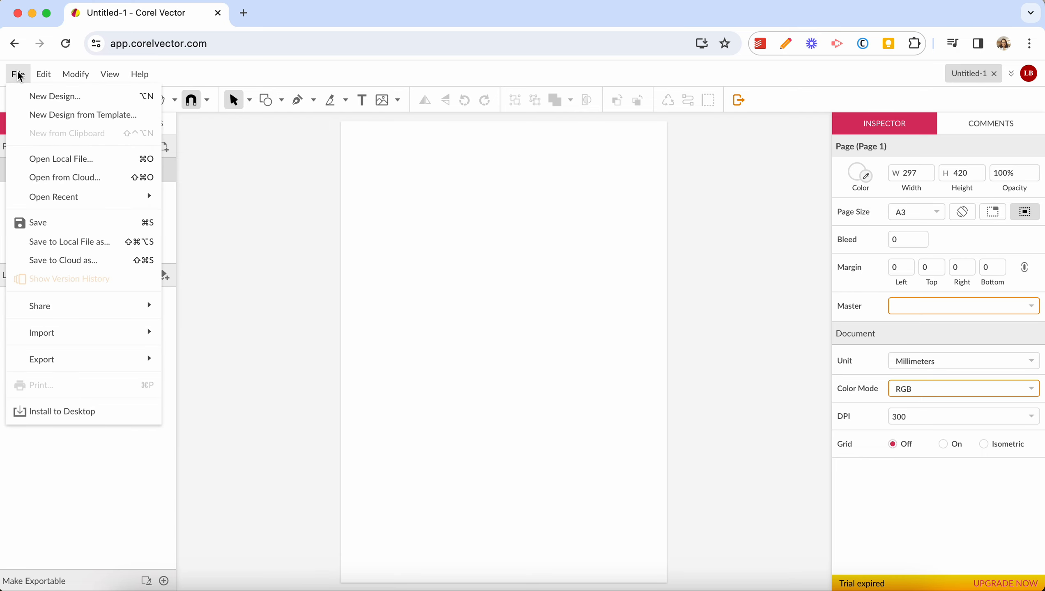
pyautogui.click(52, 97)
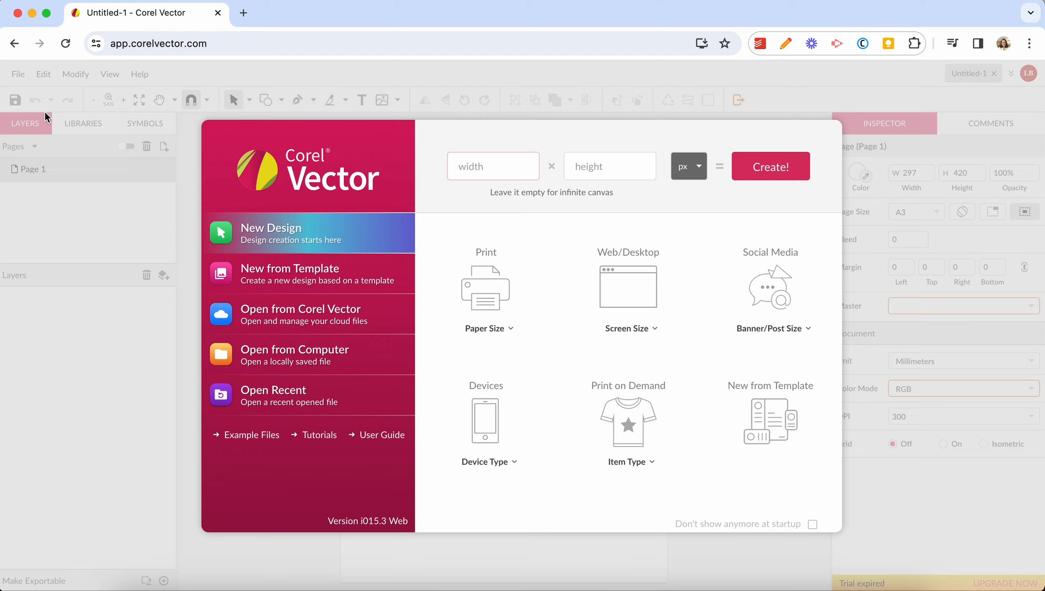
pyautogui.click(479, 300)
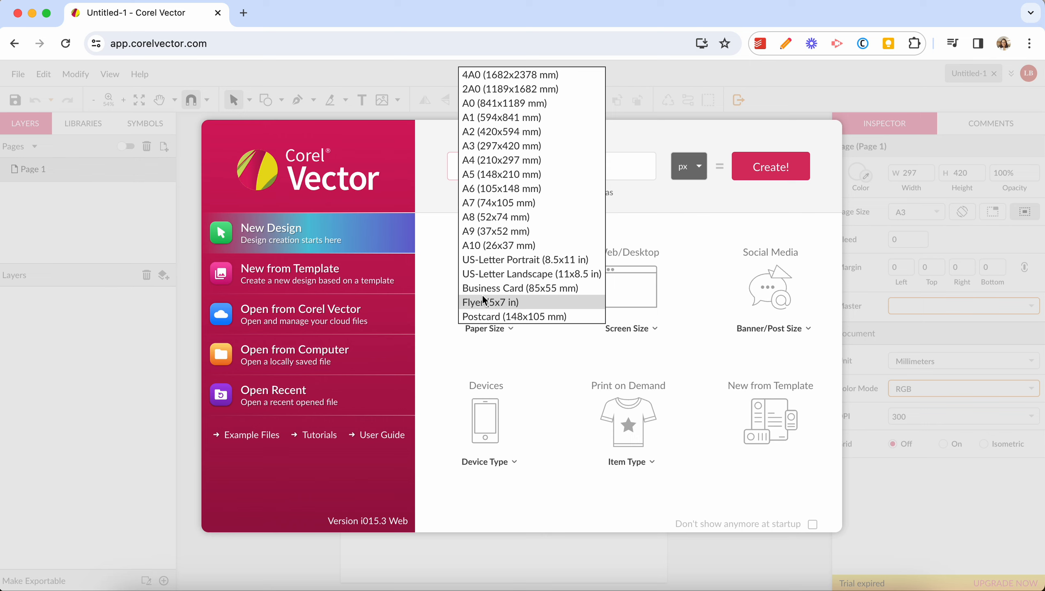
pyautogui.click(531, 150)
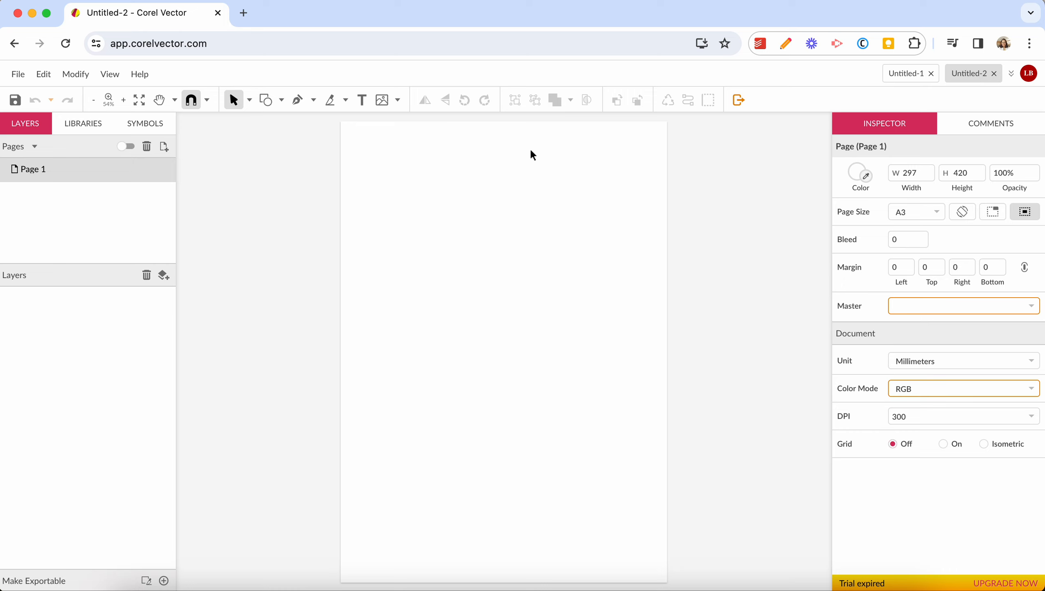
# - Paste the copied box template image, enlarge it to about 236 by 201 mm and move it to the upper part of the page
pyautogui.rightClick(465, 194)
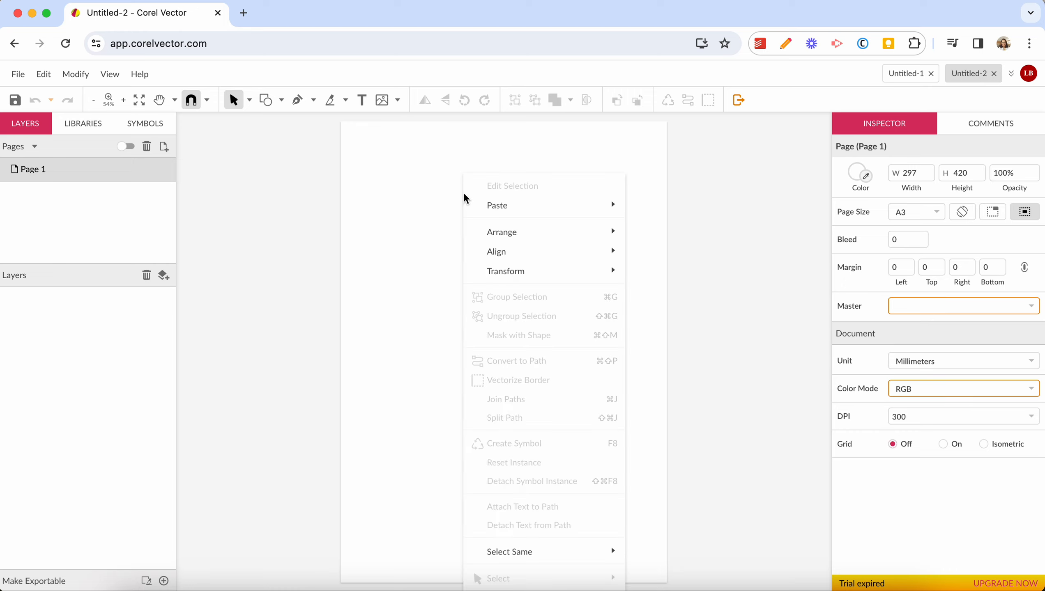
pyautogui.click(415, 203)
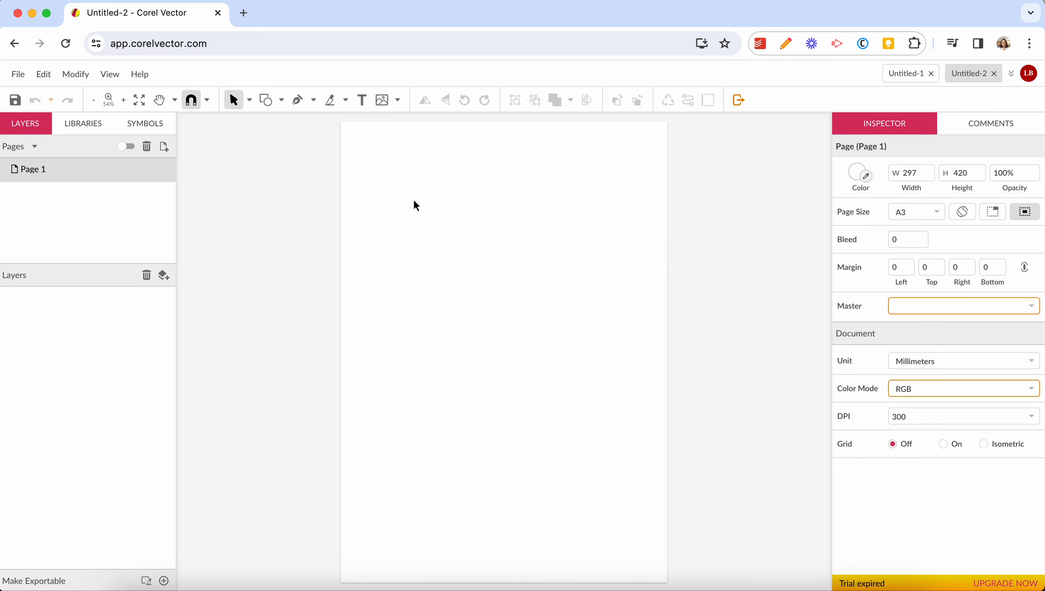
pyautogui.press('super+v')
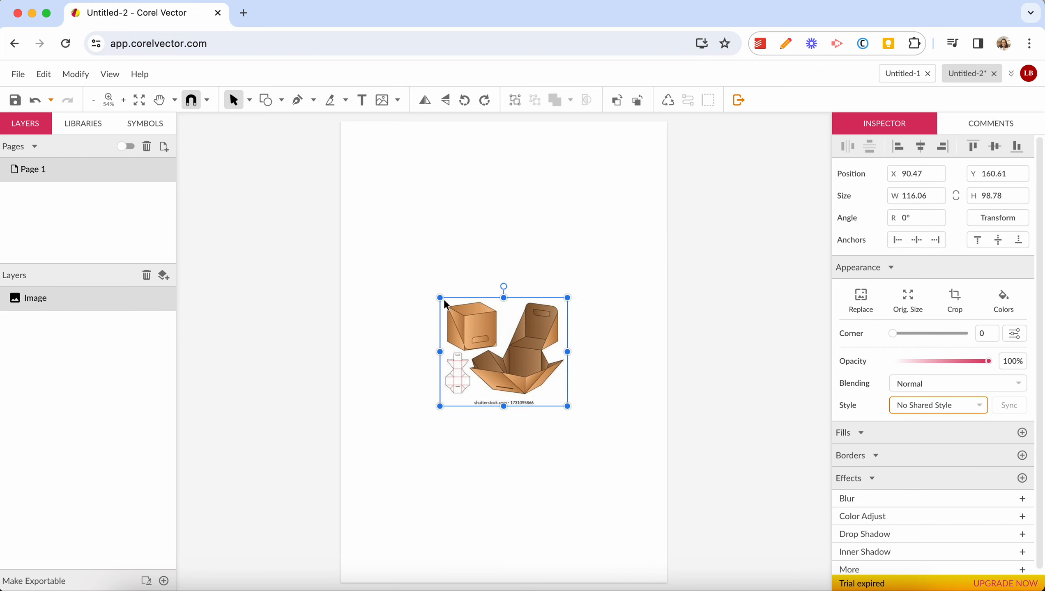
pyautogui.moveTo(440, 299); pyautogui.dragTo(311, 192)
pyautogui.moveTo(453, 282); pyautogui.dragTo(502, 240)
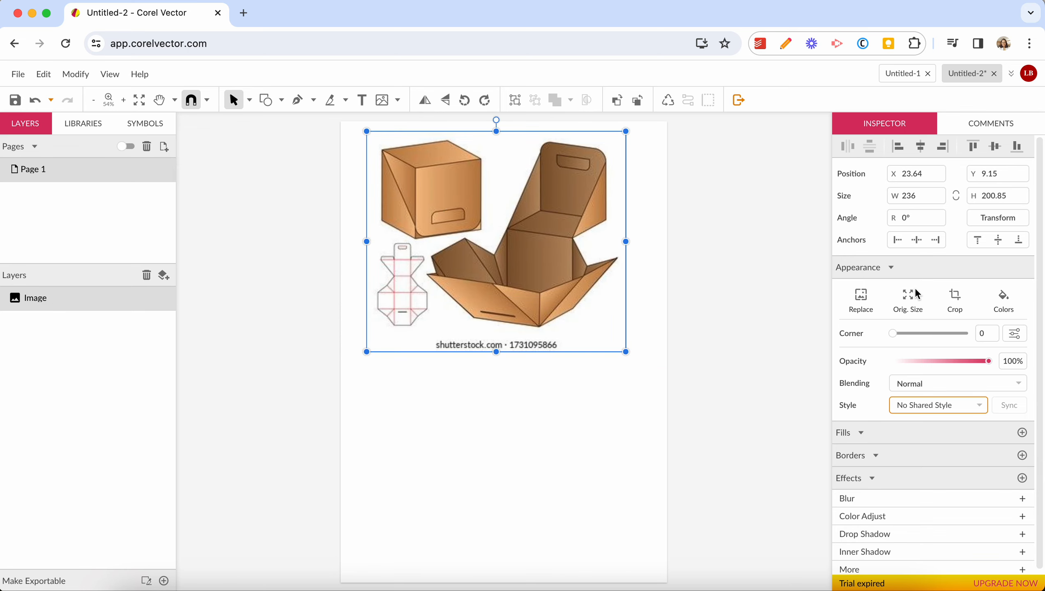
# - Rotate the page to landscape orientation, 420 mm wide by 297 mm high
pyautogui.click(753, 220)
pyautogui.click(963, 212)
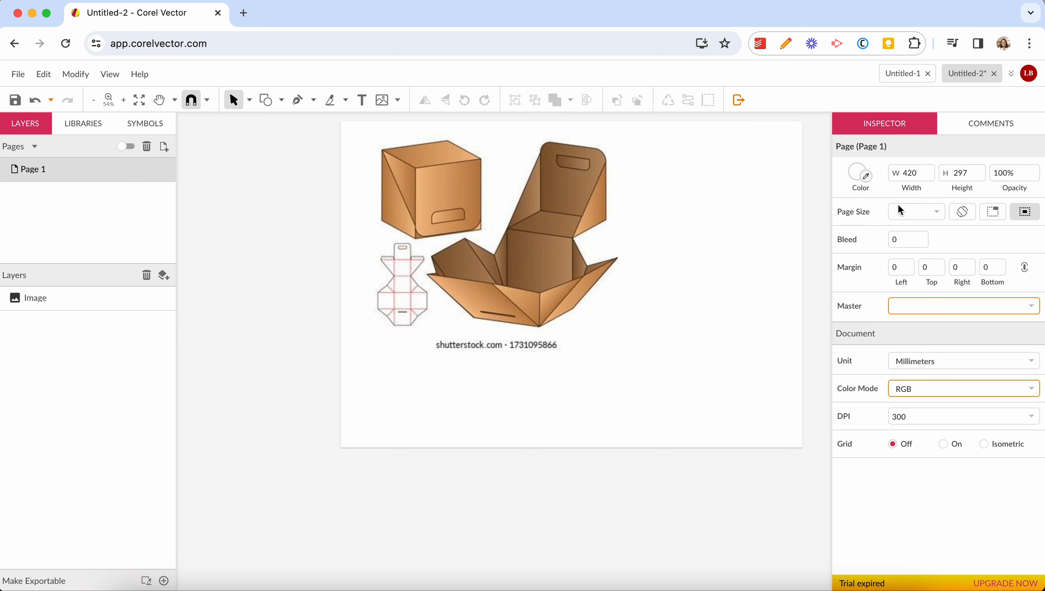
# - Move the box image towards the page's centre, at about X 100.7, Y 31.2 mm, and lock its layer
pyautogui.moveTo(482, 217); pyautogui.dragTo(567, 241)
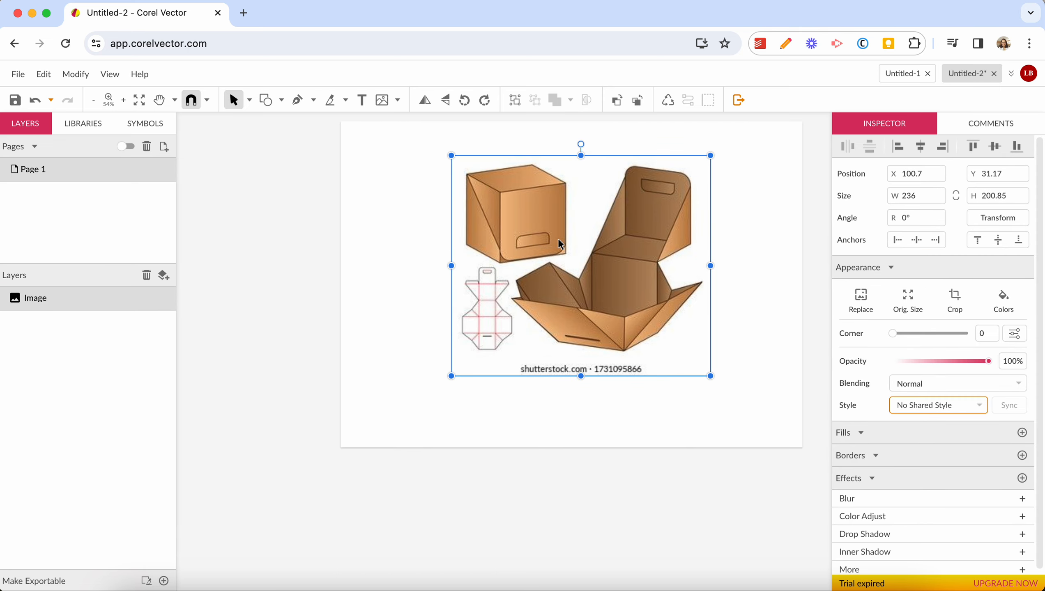
pyautogui.click(154, 298)
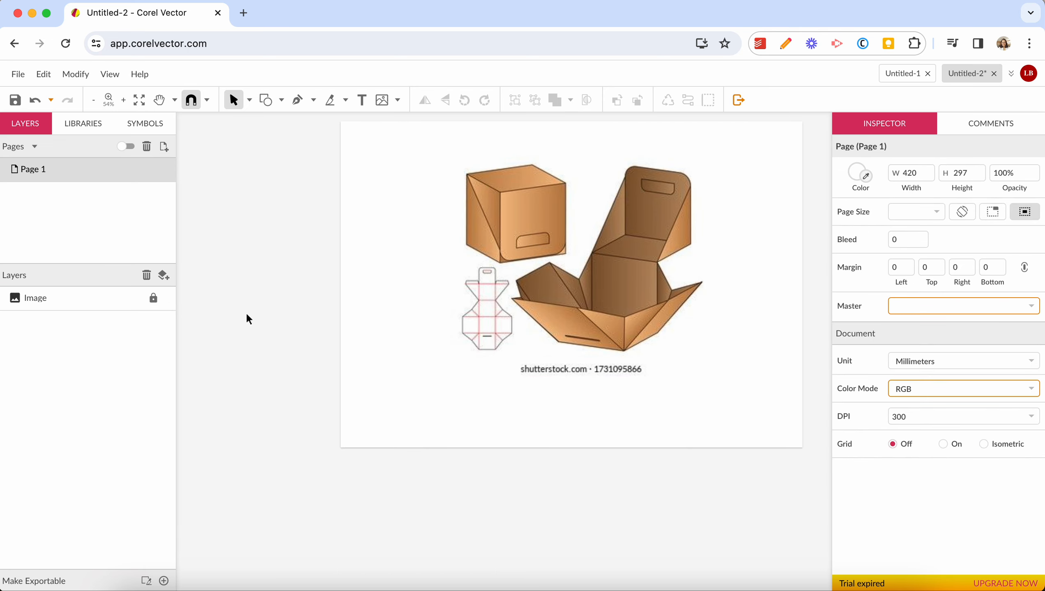
pyautogui.moveTo(525, 231); pyautogui.dragTo(754, 303)
# - Add the text "Mouse: 12 x 7 x 7 cm" beside the flat box pattern and move it clear of the pattern
pyautogui.scroll(5, 485, 322)
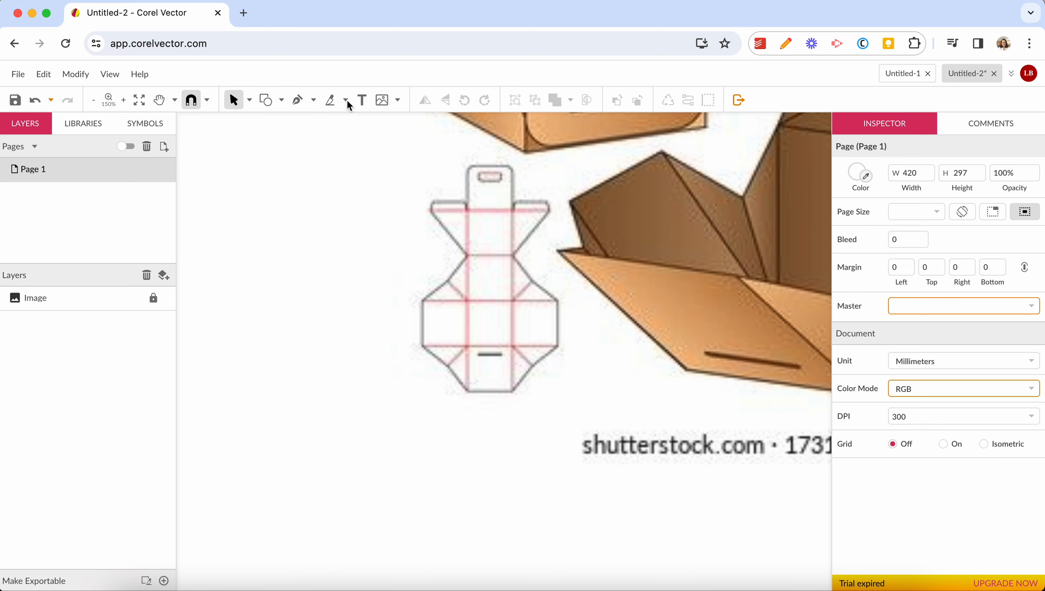
pyautogui.click(360, 100)
pyautogui.click(211, 184)
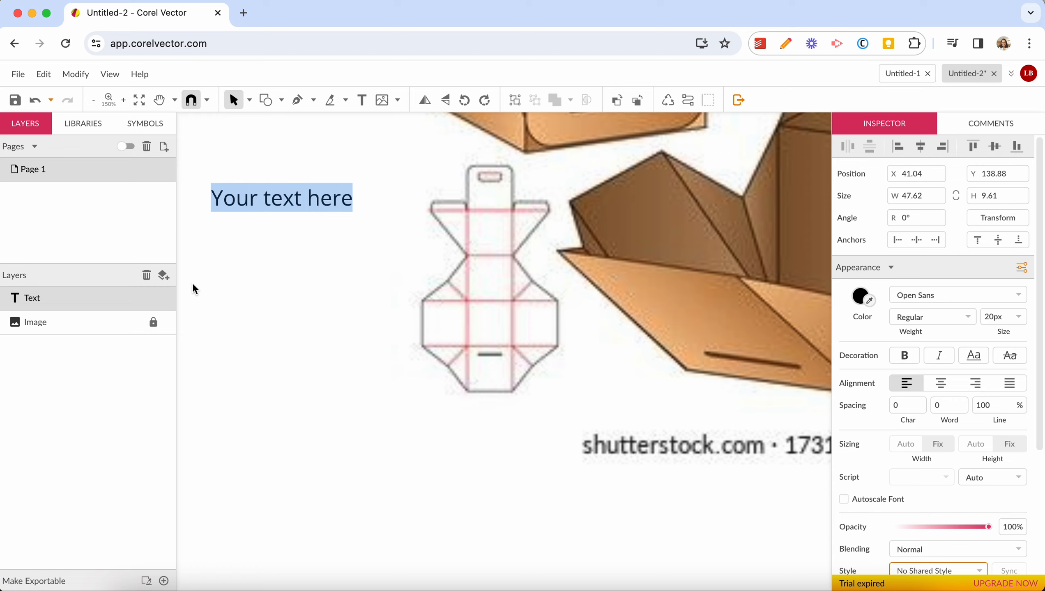
pyautogui.write('Mouse')
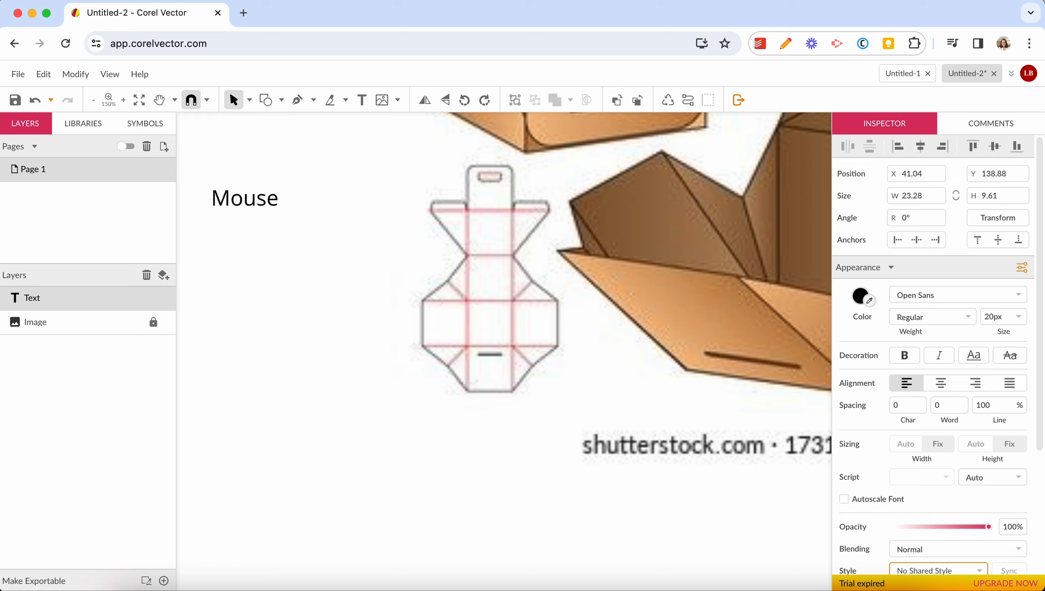
pyautogui.write(': 12x')
pyautogui.press('BackSpace')
pyautogui.write('xx')
pyautogui.press('BackSpace')
pyautogui.press('BackSpace')
pyautogui.write('77')
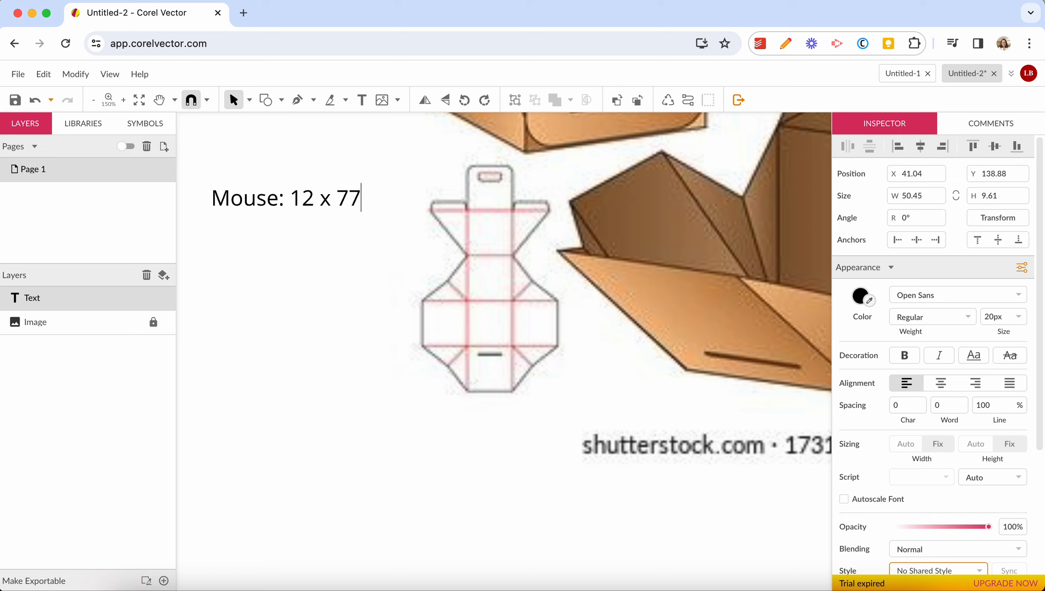
pyautogui.press('BackSpace')
pyautogui.write('x 7 cm')
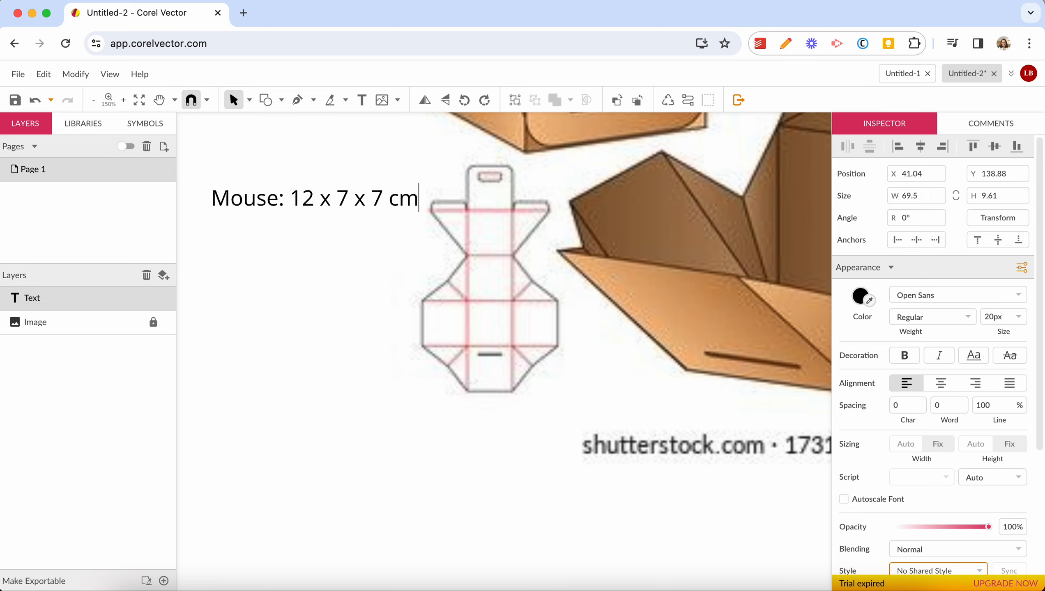
pyautogui.click(240, 183)
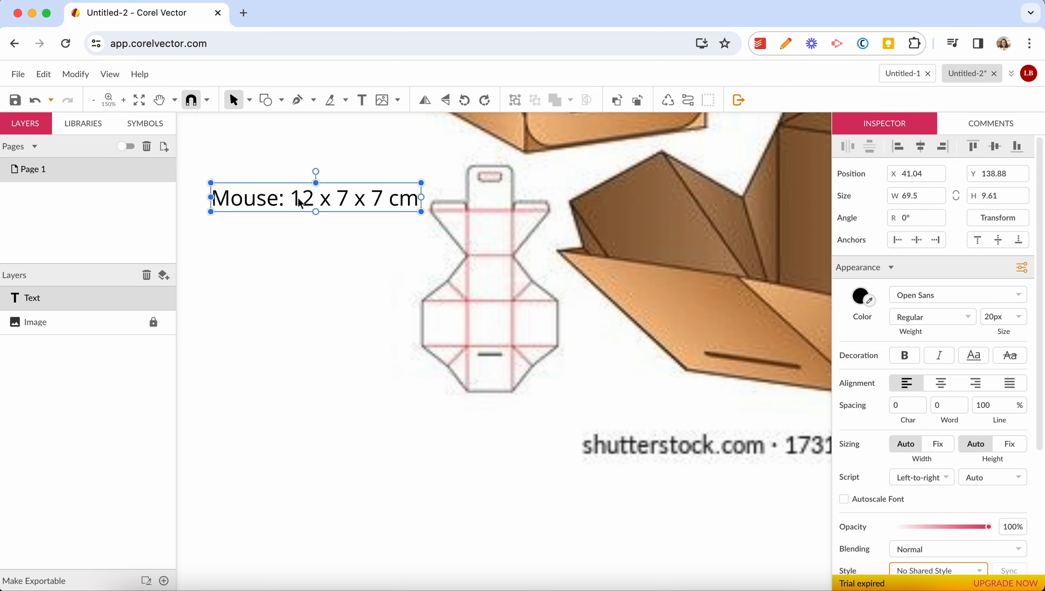
pyautogui.moveTo(301, 198); pyautogui.dragTo(264, 182)
# - Draw a rectangle about 79 mm wide and 62 mm high below the flat box pattern, near the page's lower edge
pyautogui.scroll(-1, 472, 280)
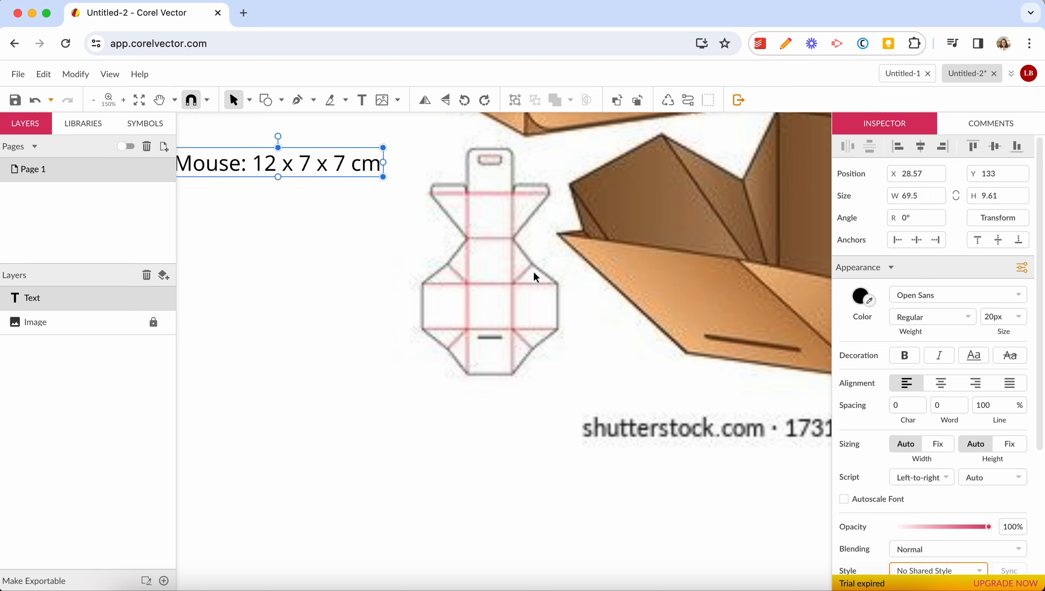
pyautogui.scroll(-1, 534, 275)
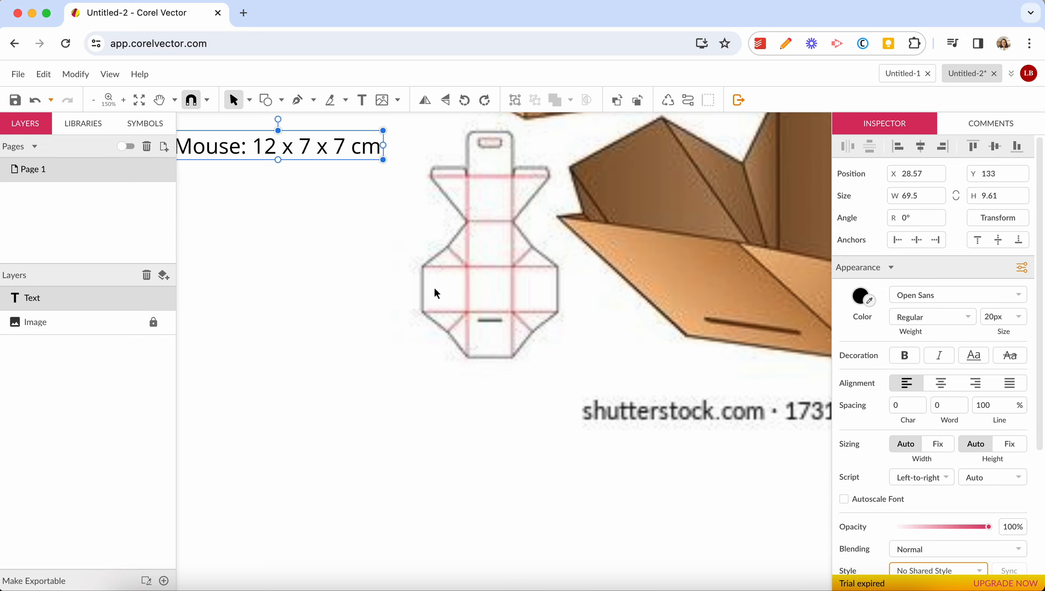
pyautogui.press('space')
pyautogui.moveTo(596, 275); pyautogui.dragTo(430, 326)
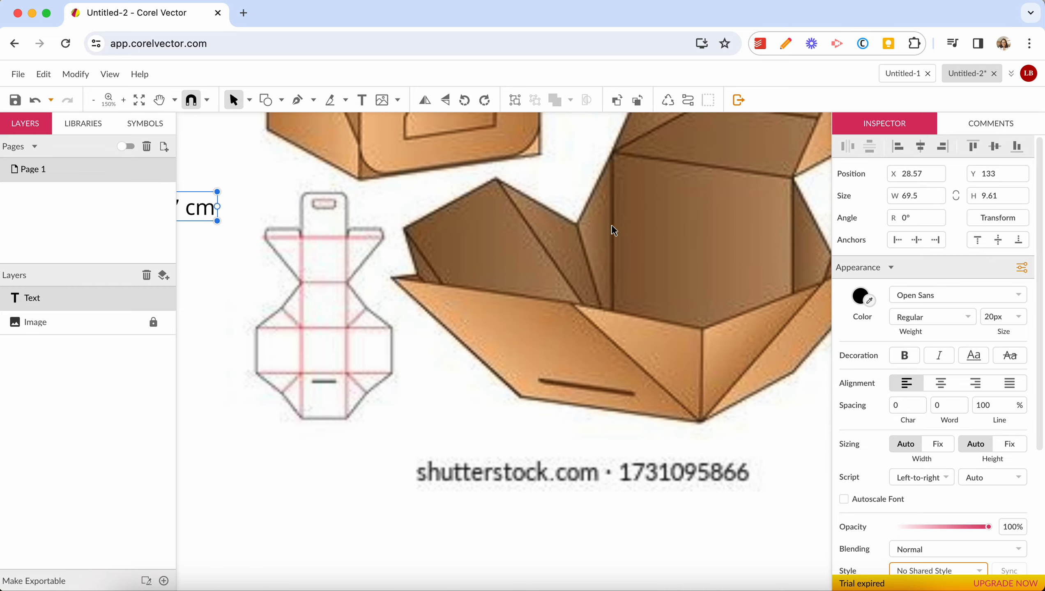
pyautogui.press('space')
pyautogui.moveTo(270, 345); pyautogui.dragTo(435, 342)
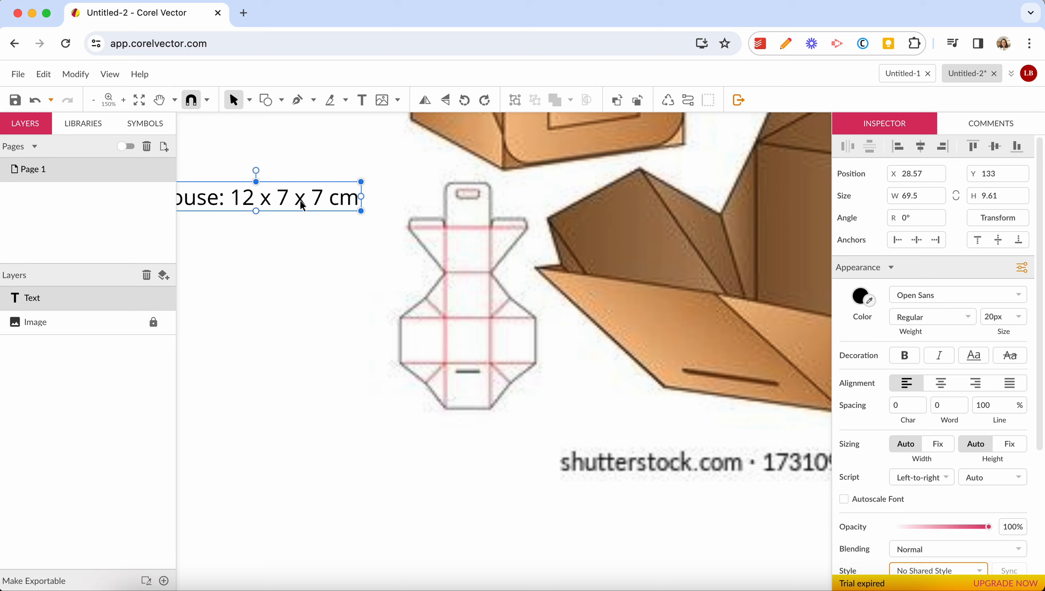
pyautogui.click(281, 100)
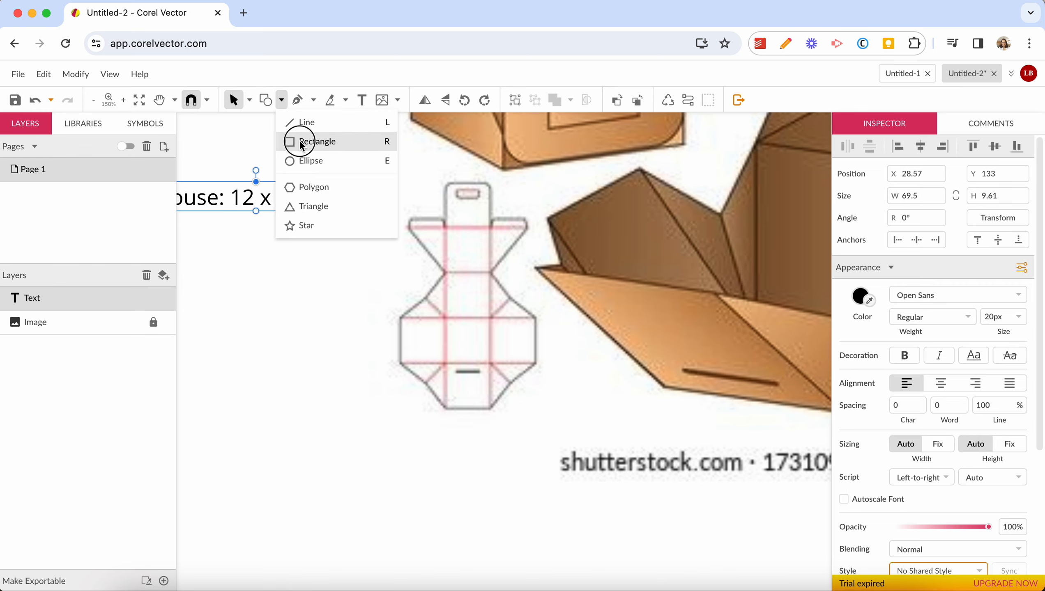
pyautogui.click(317, 142)
pyautogui.scroll(3, 507, 241)
pyautogui.scroll(-8, 506, 240)
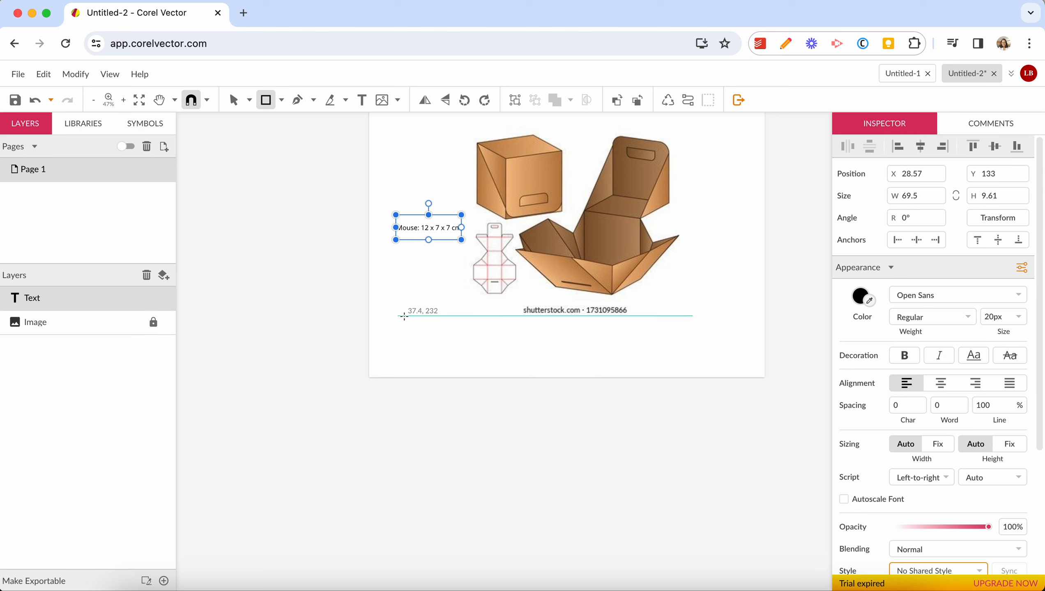
pyautogui.moveTo(404, 316); pyautogui.dragTo(479, 374)
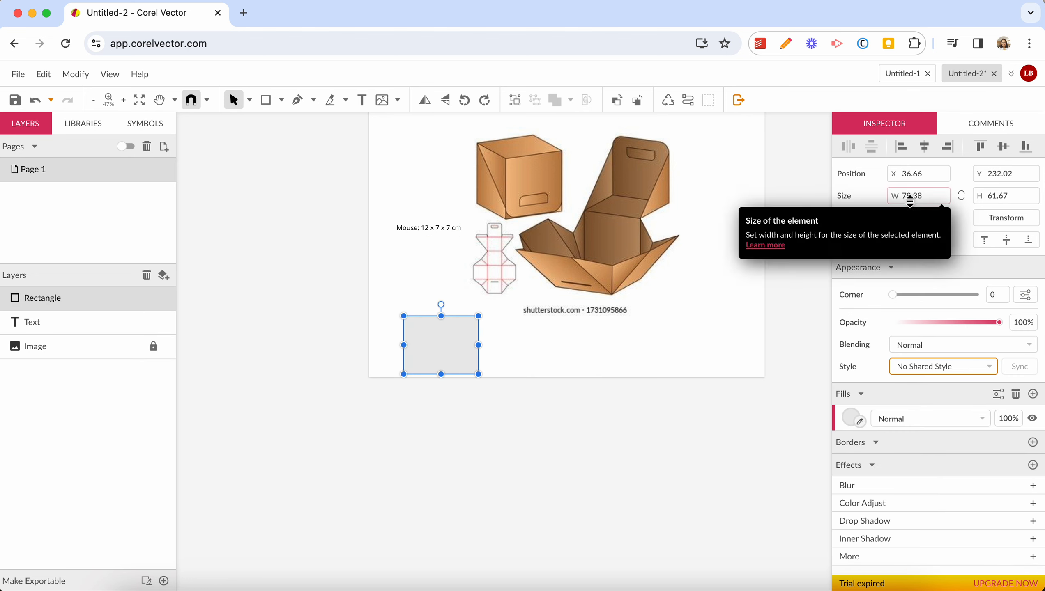
# - Change the document unit to Centimeters
pyautogui.click(737, 287)
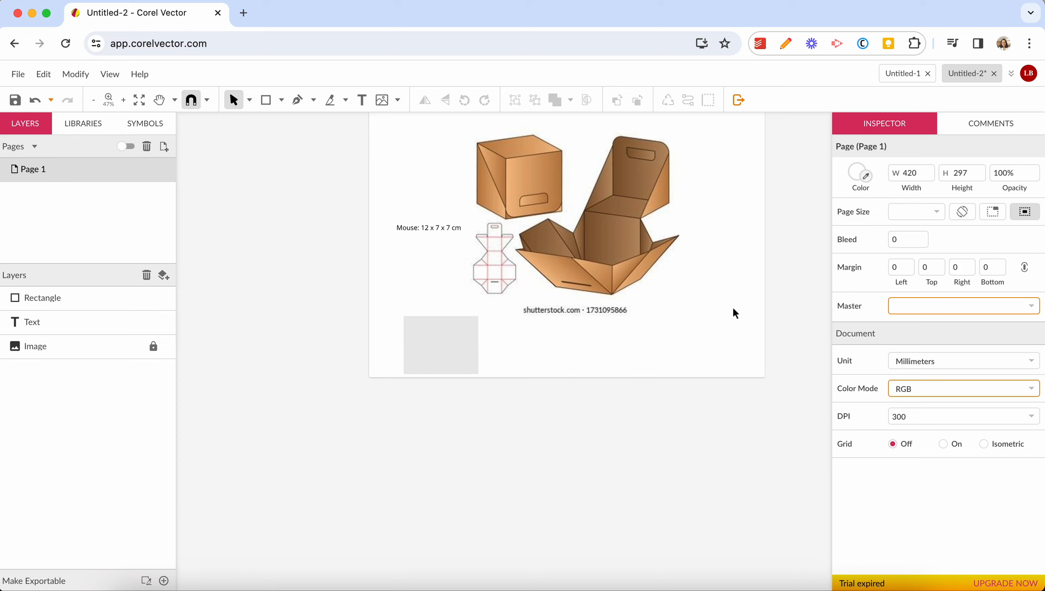
pyautogui.click(903, 364)
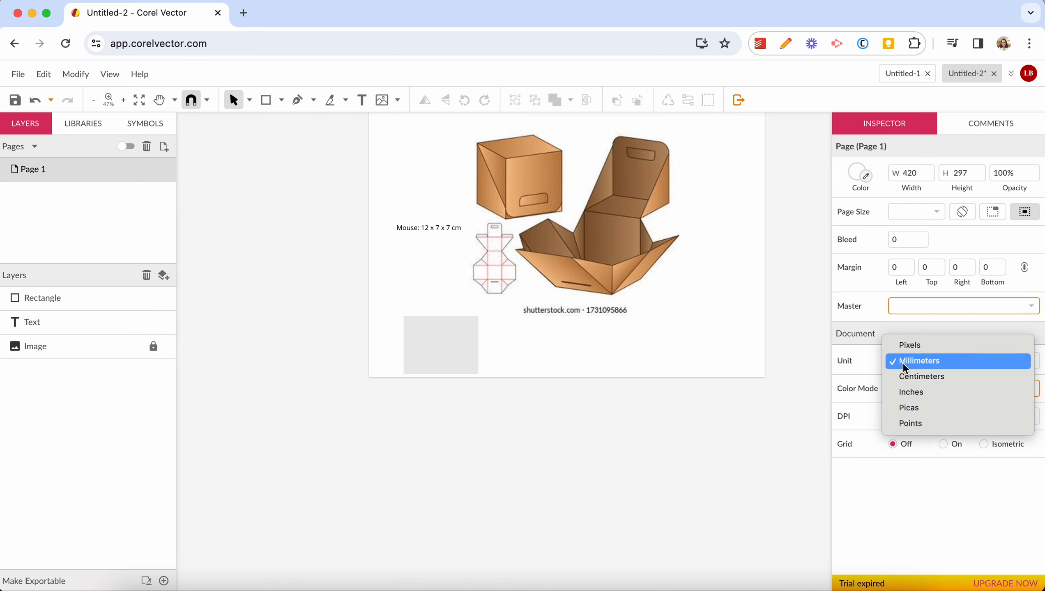
pyautogui.click(905, 376)
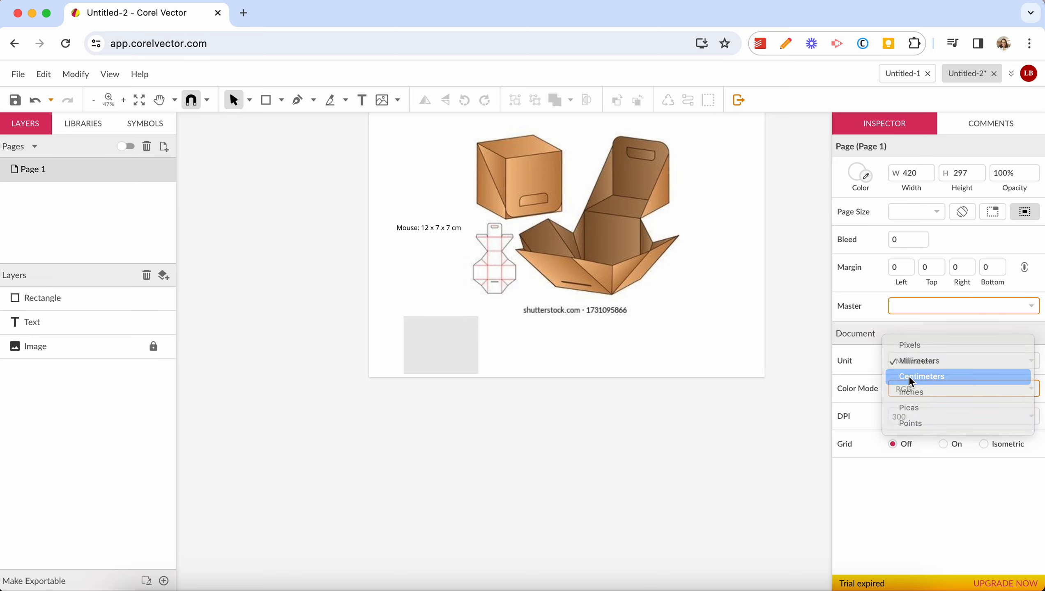
# - Set the rectangle's width to 7 cm and height to 12 cm, and move it under the image's caption
pyautogui.click(427, 333)
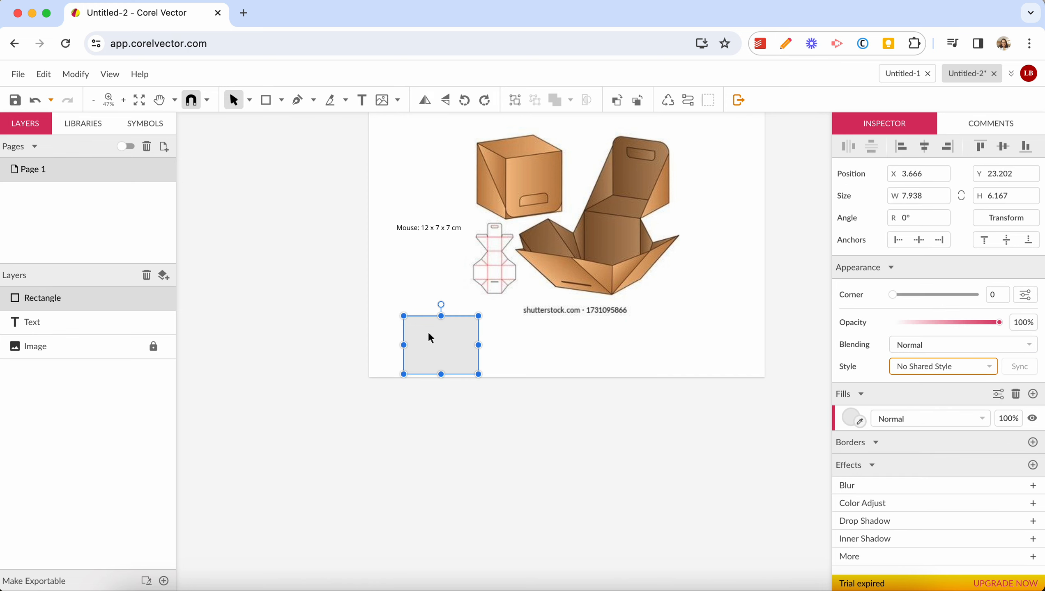
pyautogui.click(919, 196)
pyautogui.write('7')
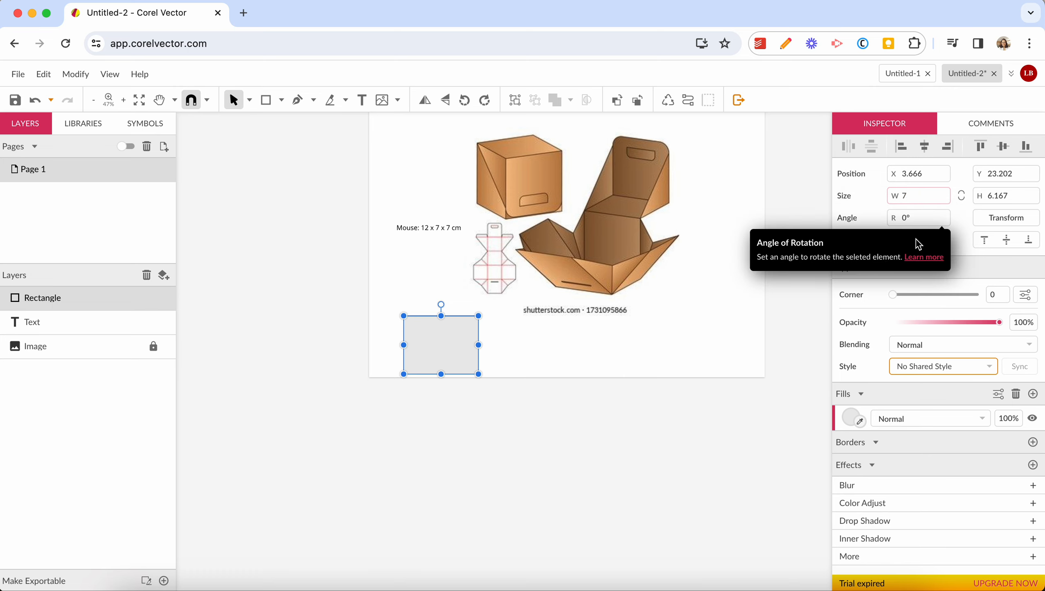
pyautogui.press('Tab')
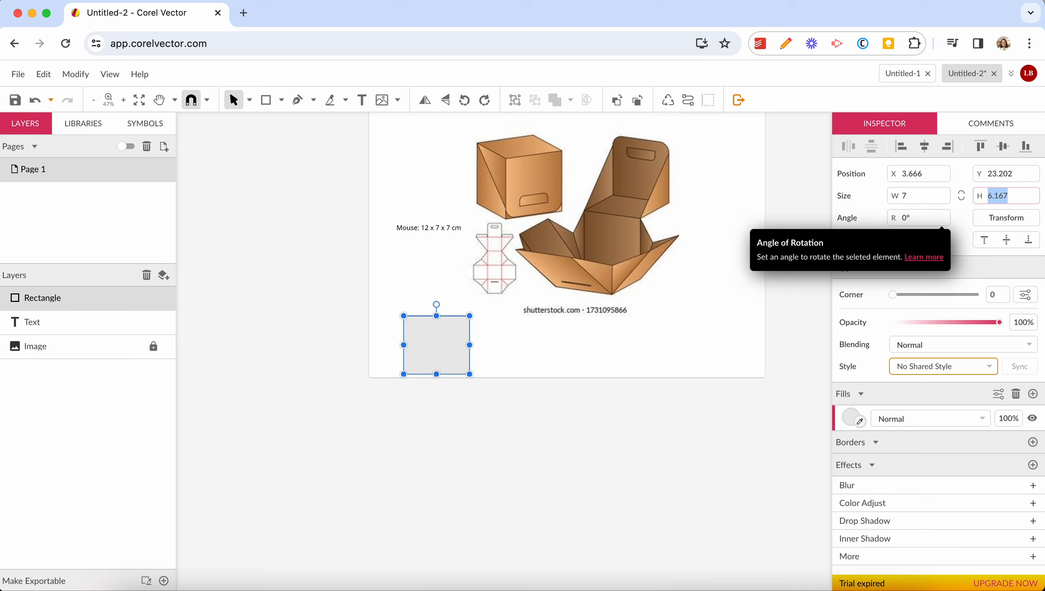
pyautogui.write('12')
pyautogui.press('Return')
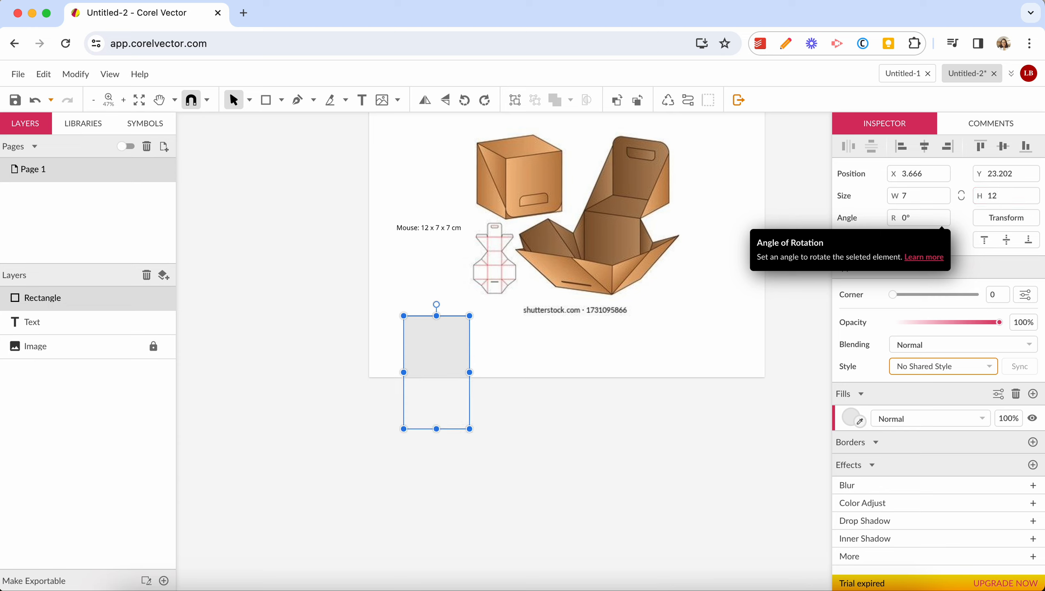
pyautogui.moveTo(413, 336); pyautogui.dragTo(539, 345)
pyautogui.click(421, 334)
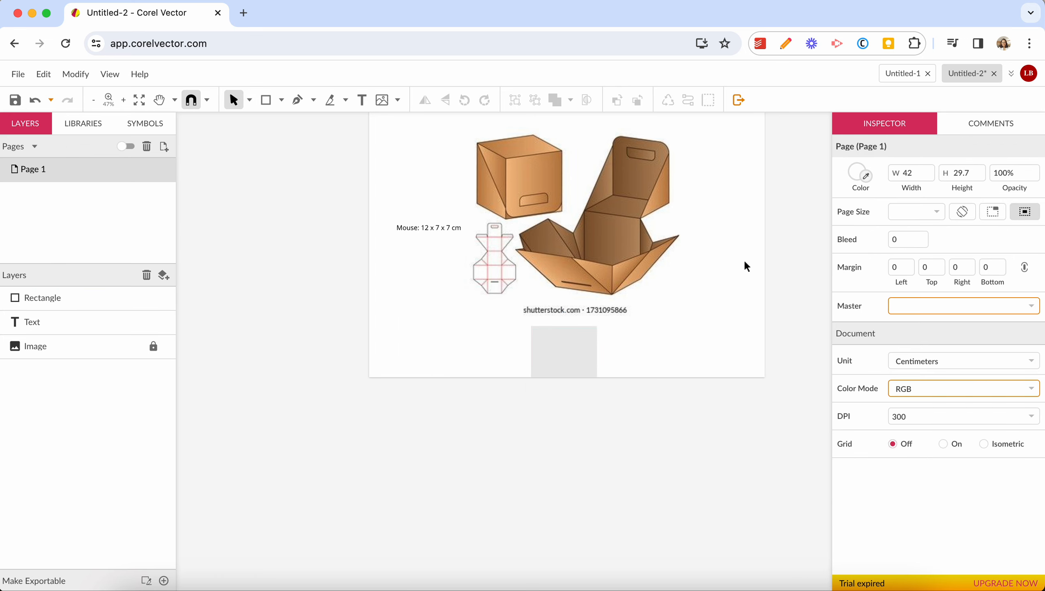
# - Unlock the template image and crop it down to just the flat box pattern
pyautogui.scroll(-1, 554, 304)
pyautogui.scroll(3, 554, 304)
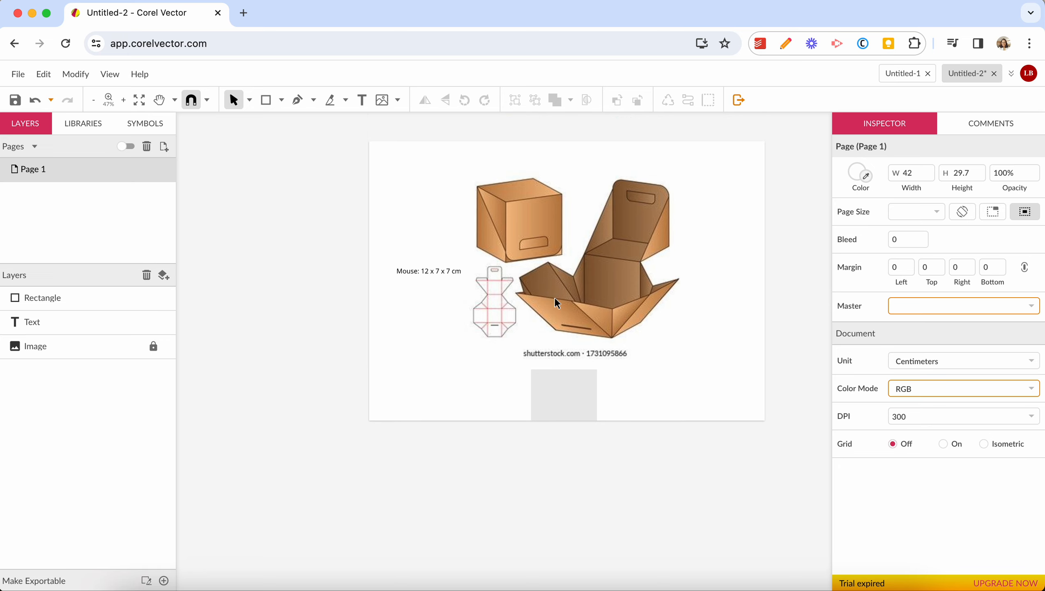
pyautogui.click(153, 346)
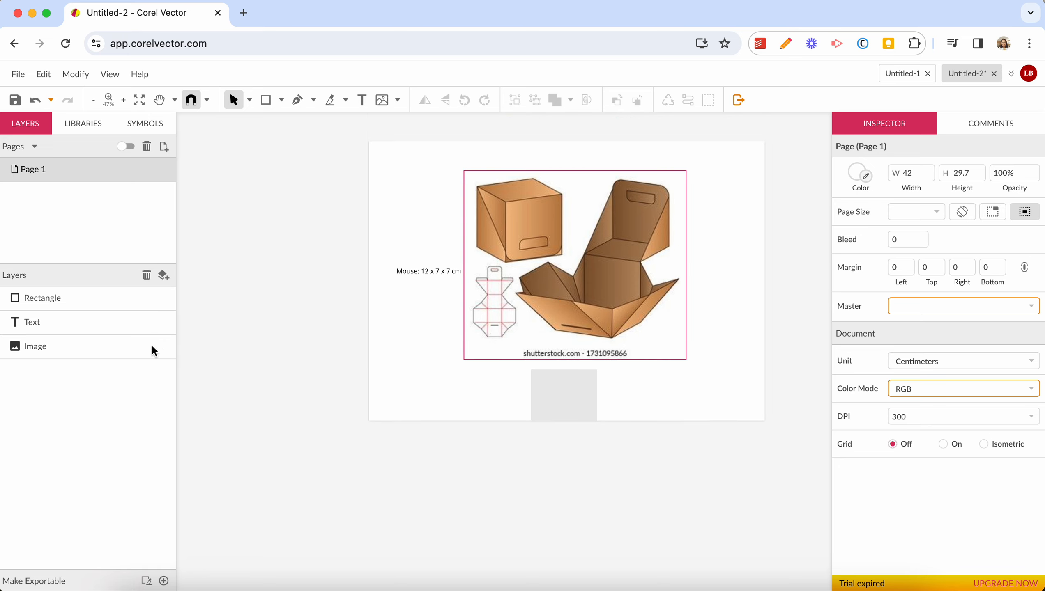
pyautogui.click(509, 314)
pyautogui.moveTo(509, 314); pyautogui.dragTo(537, 294)
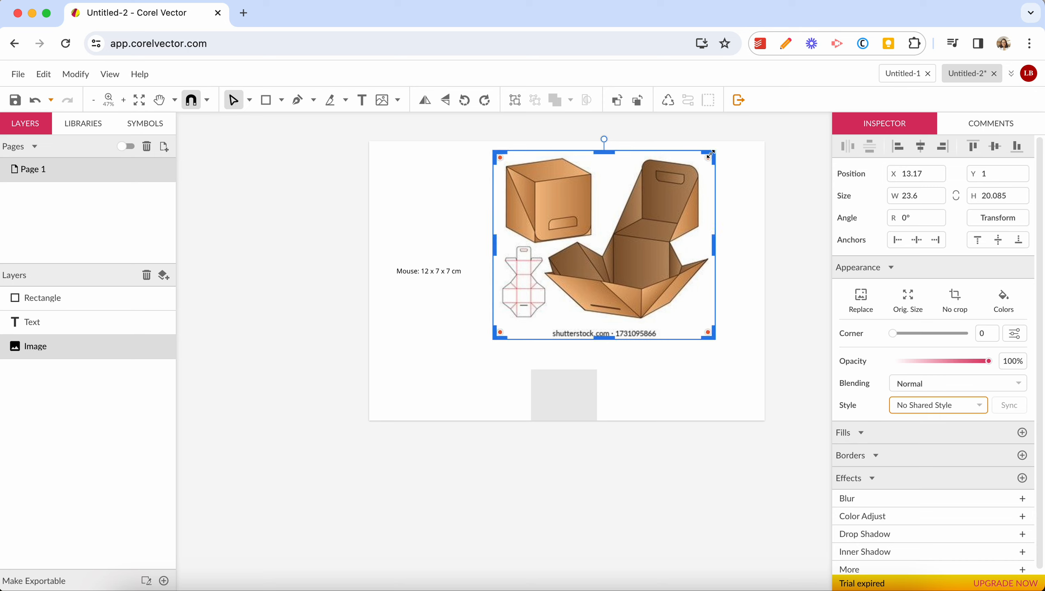
pyautogui.moveTo(713, 152); pyautogui.dragTo(547, 243)
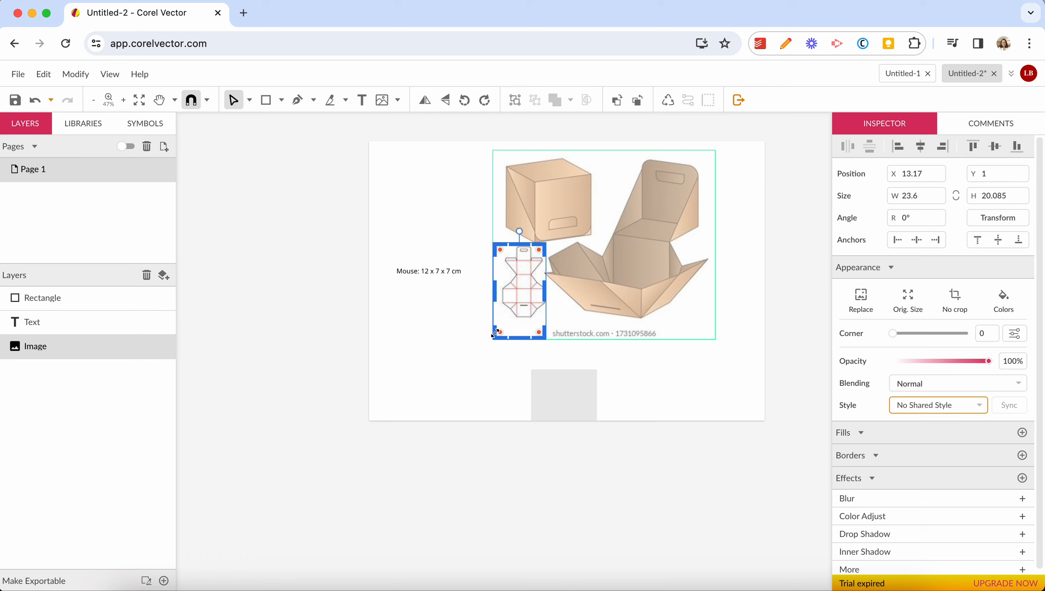
pyautogui.moveTo(493, 338); pyautogui.dragTo(499, 320)
pyautogui.click(430, 335)
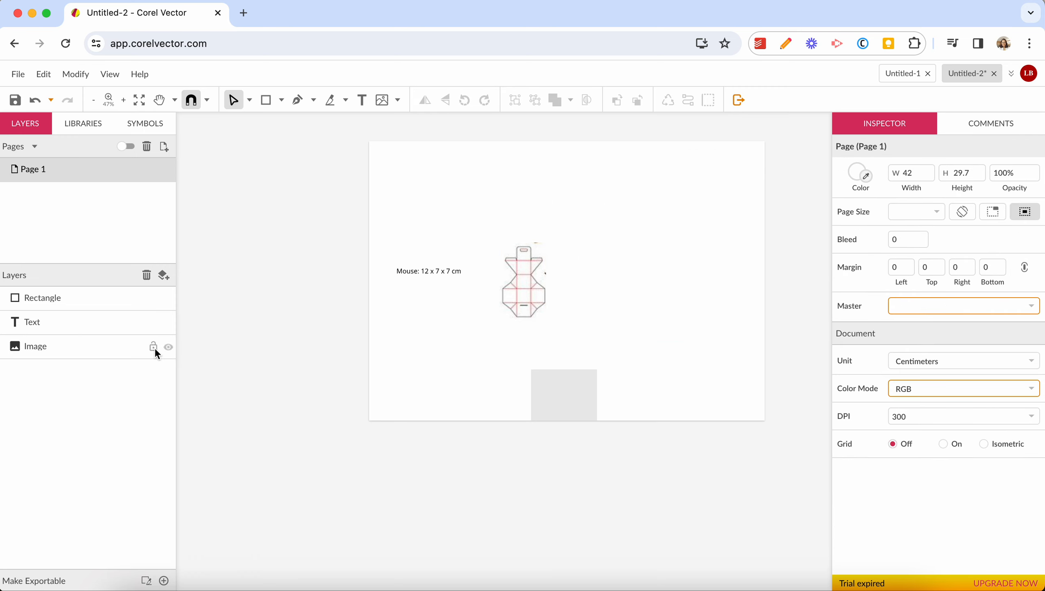
pyautogui.doubleClick(506, 294)
pyautogui.moveTo(507, 294); pyautogui.dragTo(713, 212)
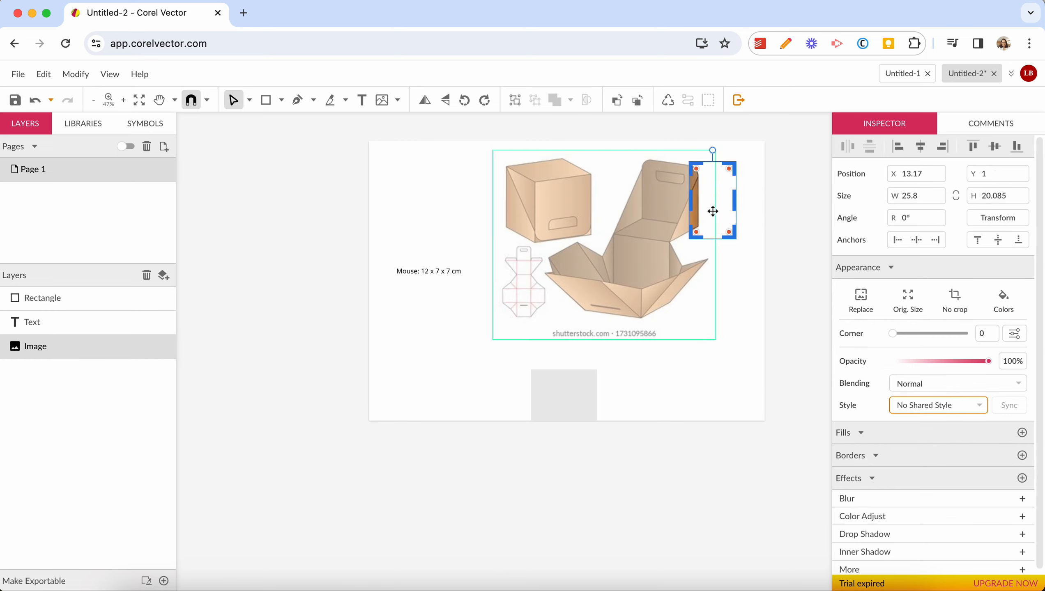
pyautogui.press('super+z')
# - Move the cropped pattern image to the page's upper-right corner and lock it
pyautogui.click(251, 100)
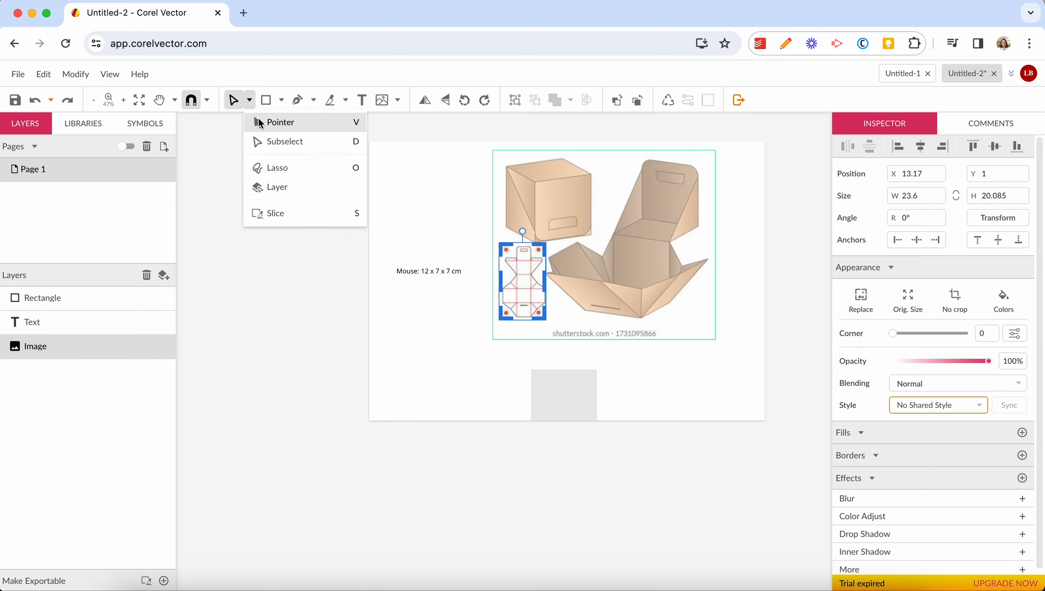
pyautogui.click(260, 124)
pyautogui.click(446, 225)
pyautogui.moveTo(531, 272); pyautogui.dragTo(741, 185)
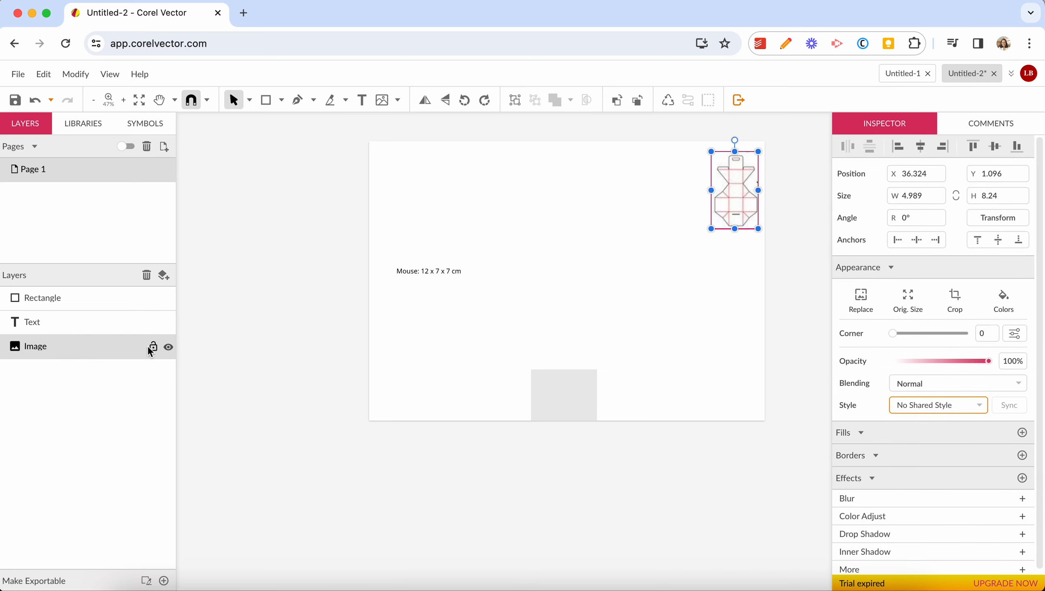
pyautogui.click(151, 352)
# - Centre the 7 x 12 cm rectangle horizontally on the page, replacing its fill with a 1px black border
pyautogui.moveTo(566, 386); pyautogui.dragTo(572, 266)
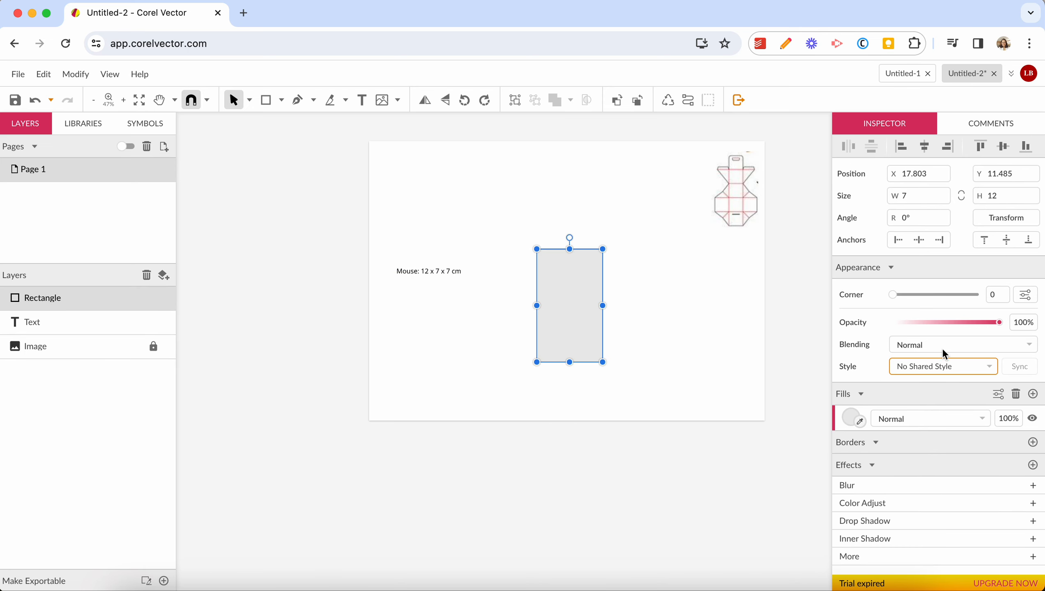
pyautogui.click(1033, 443)
pyautogui.click(1005, 394)
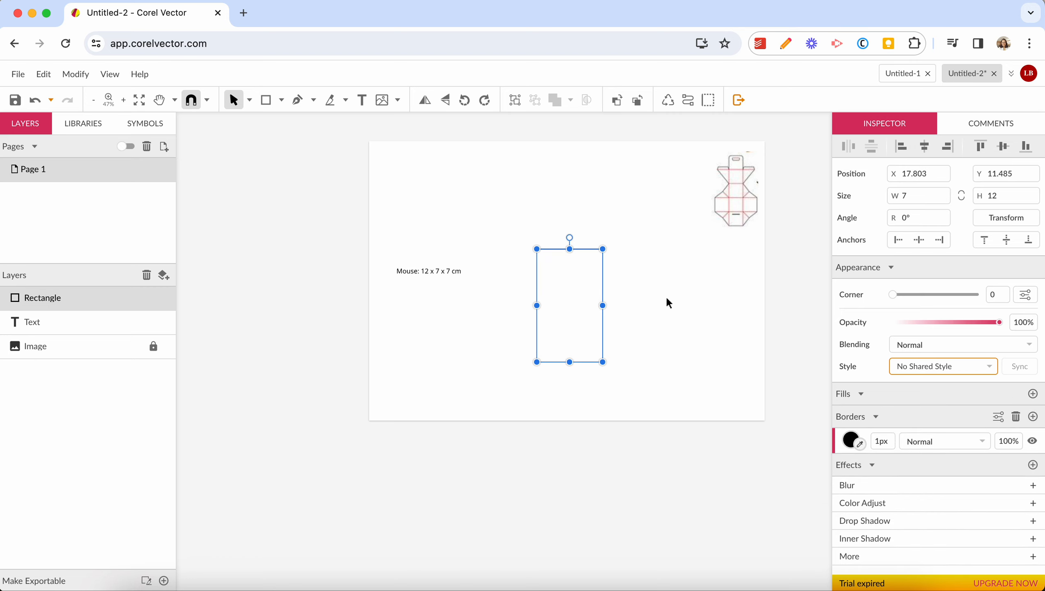
pyautogui.click(533, 281)
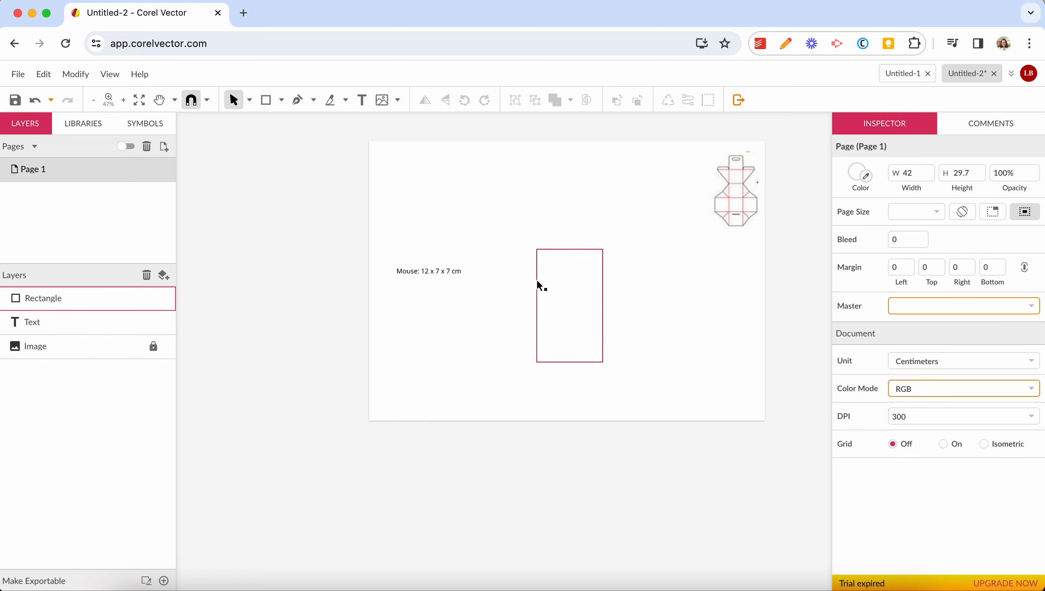
pyautogui.moveTo(535, 278); pyautogui.dragTo(534, 258)
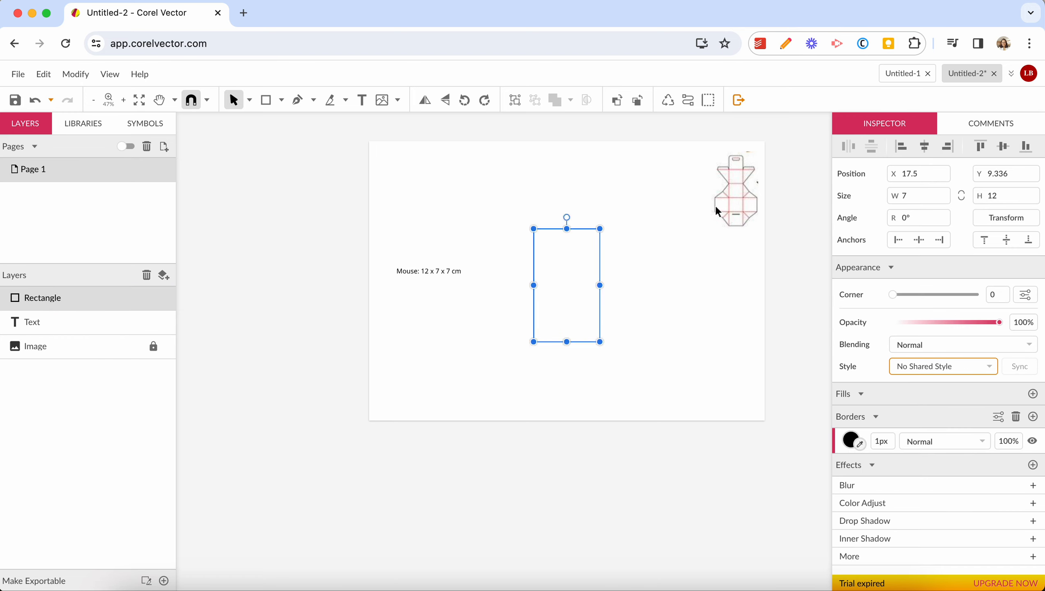
pyautogui.click(749, 205)
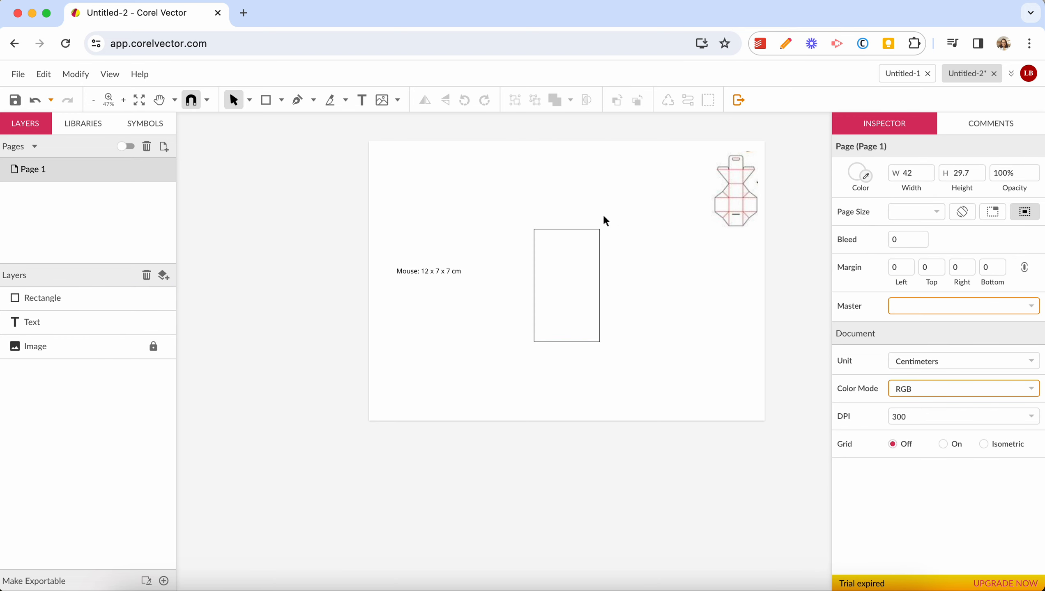
# - Duplicate the outlined rectangle and place the copy edge to edge on its left side
pyautogui.click(535, 252)
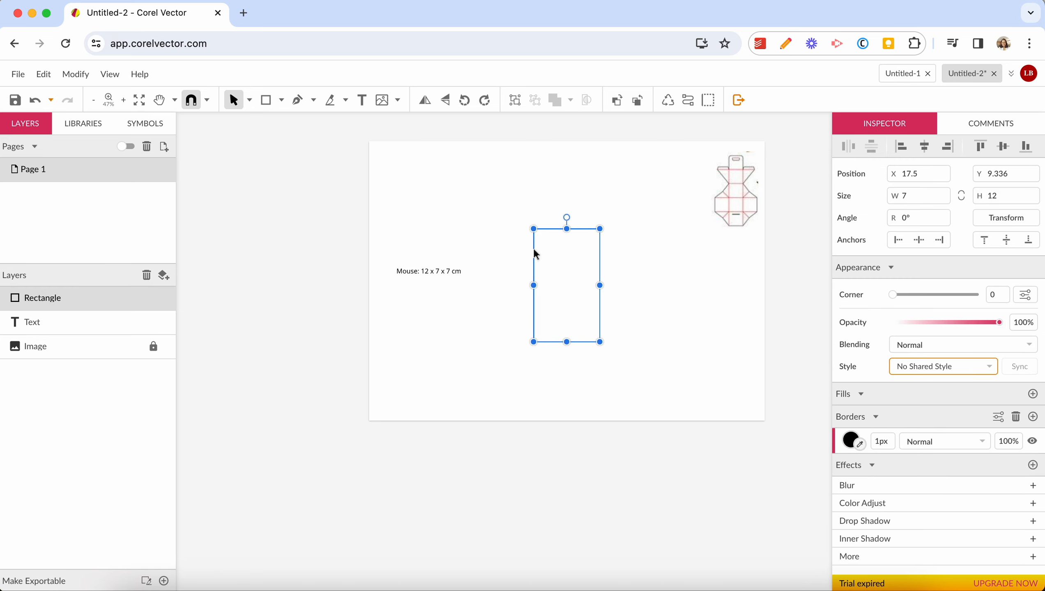
pyautogui.press('super+d')
pyautogui.moveTo(535, 251); pyautogui.dragTo(468, 251)
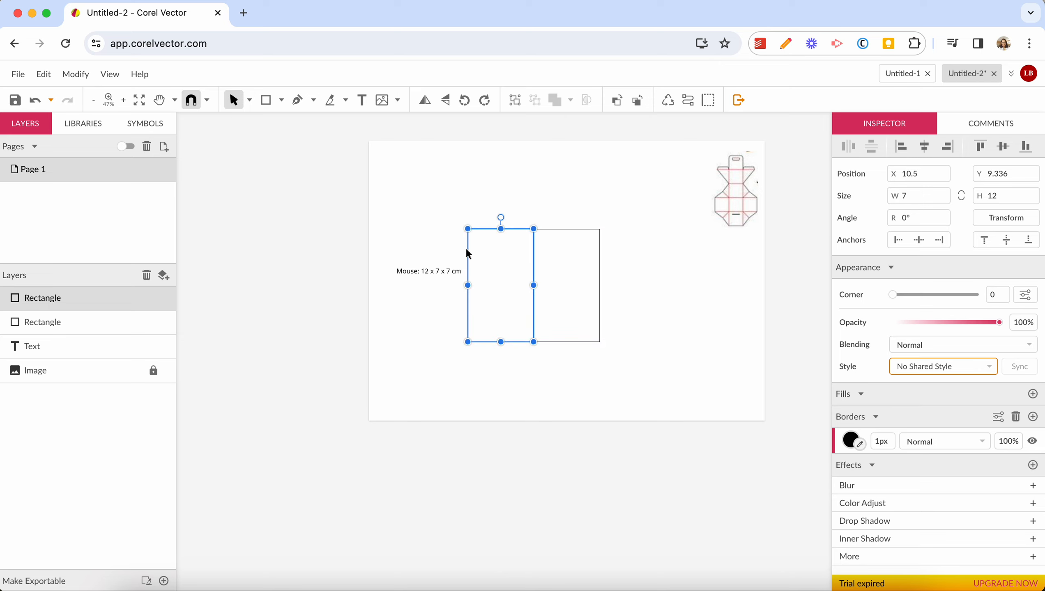
pyautogui.click(468, 272)
pyautogui.click(468, 269)
pyautogui.click(466, 268)
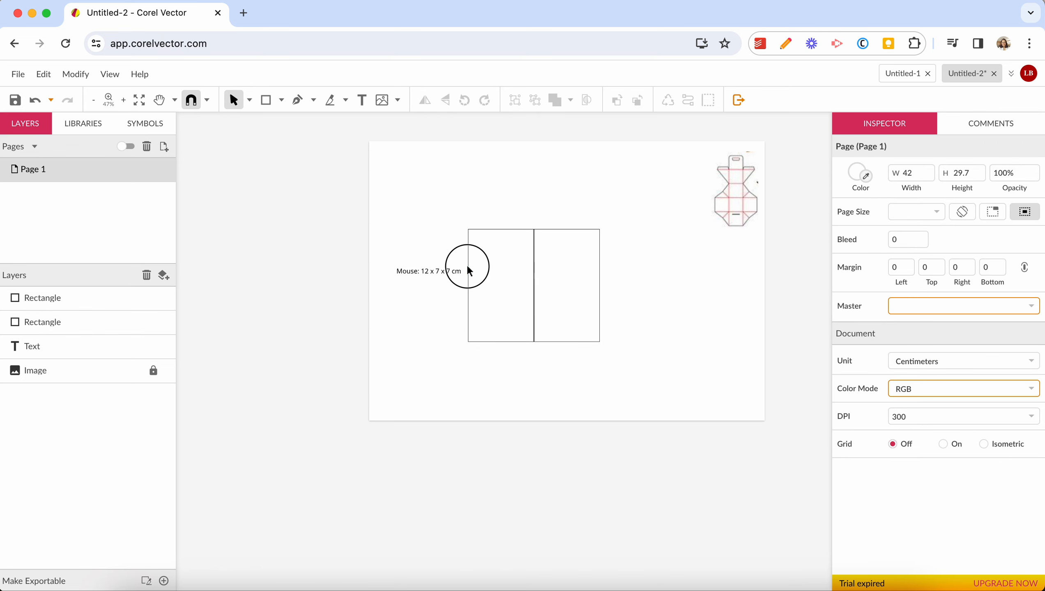
# - Duplicate the left rectangle and place the copy against the right side of the middle one
pyautogui.click(467, 263)
pyautogui.moveTo(467, 263)
pyautogui.mouseDown()
pyautogui.moveTo(512, 265)
pyautogui.moveTo(468, 268)
pyautogui.mouseUp()
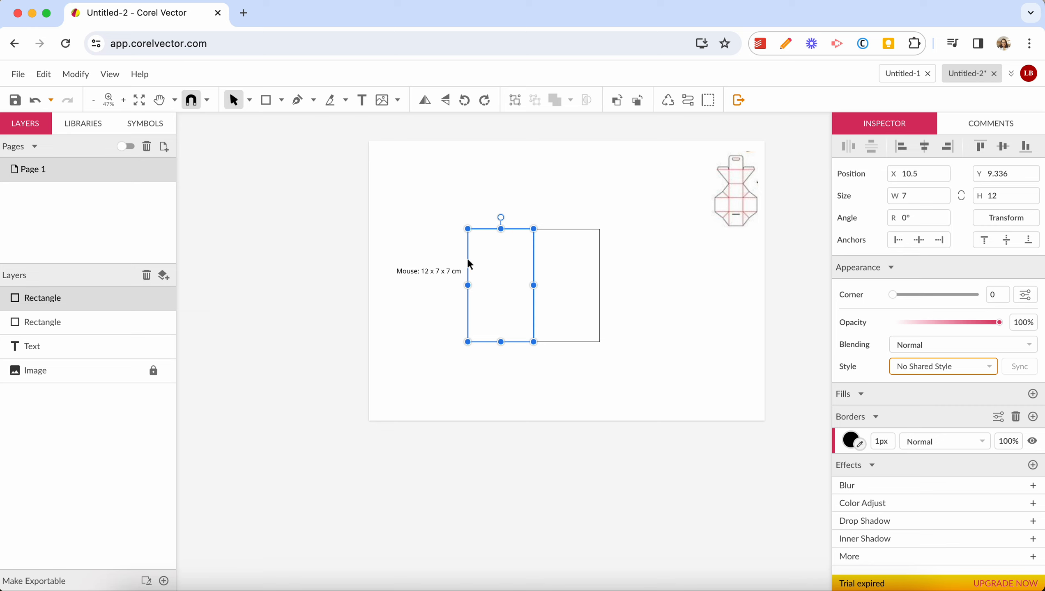
pyautogui.moveTo(469, 265); pyautogui.dragTo(599, 266)
pyautogui.click(489, 357)
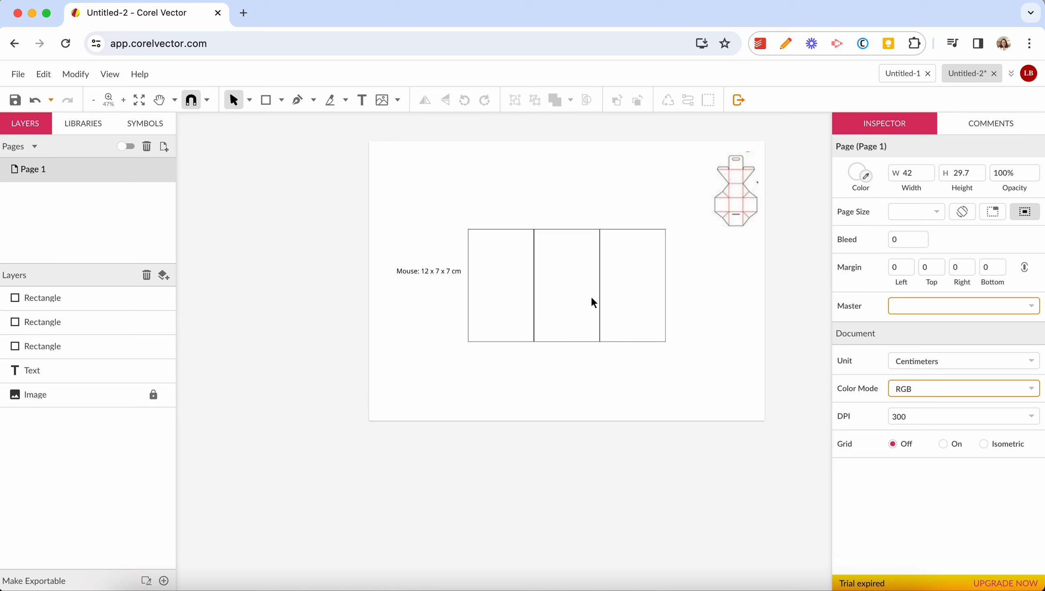
pyautogui.click(665, 302)
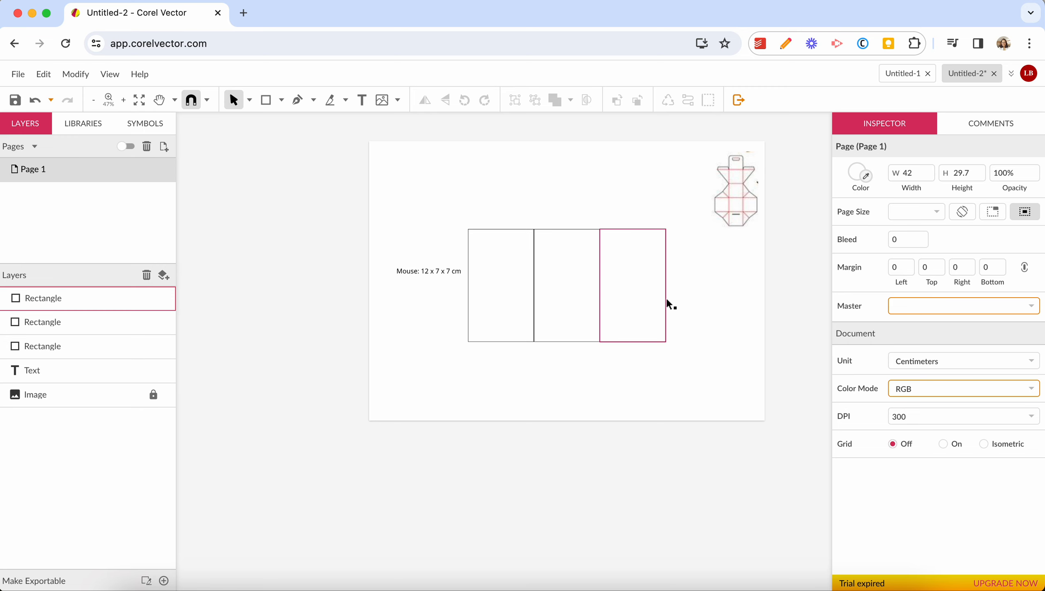
pyautogui.moveTo(667, 302); pyautogui.dragTo(741, 303)
pyautogui.press('Delete')
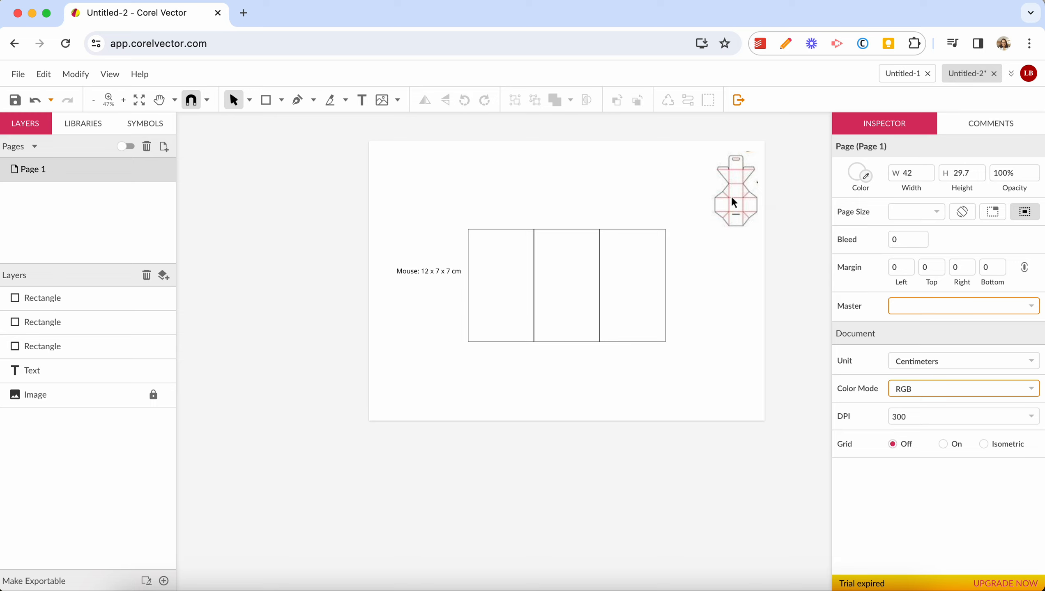
# - Place a duplicate of the middle rectangle directly above it, and enable Auto-Save
pyautogui.click(490, 230)
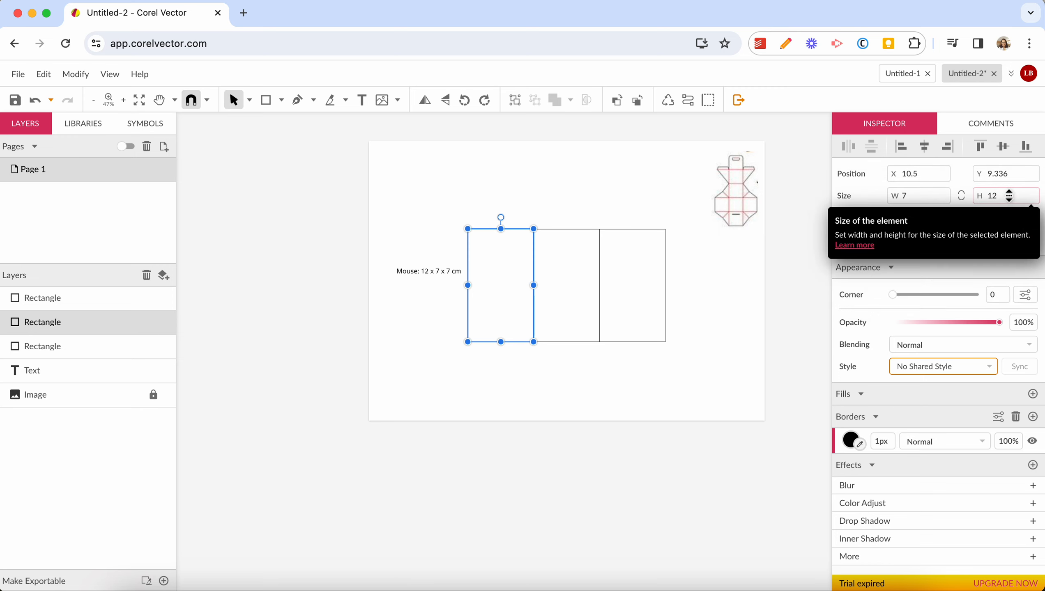
pyautogui.click(608, 351)
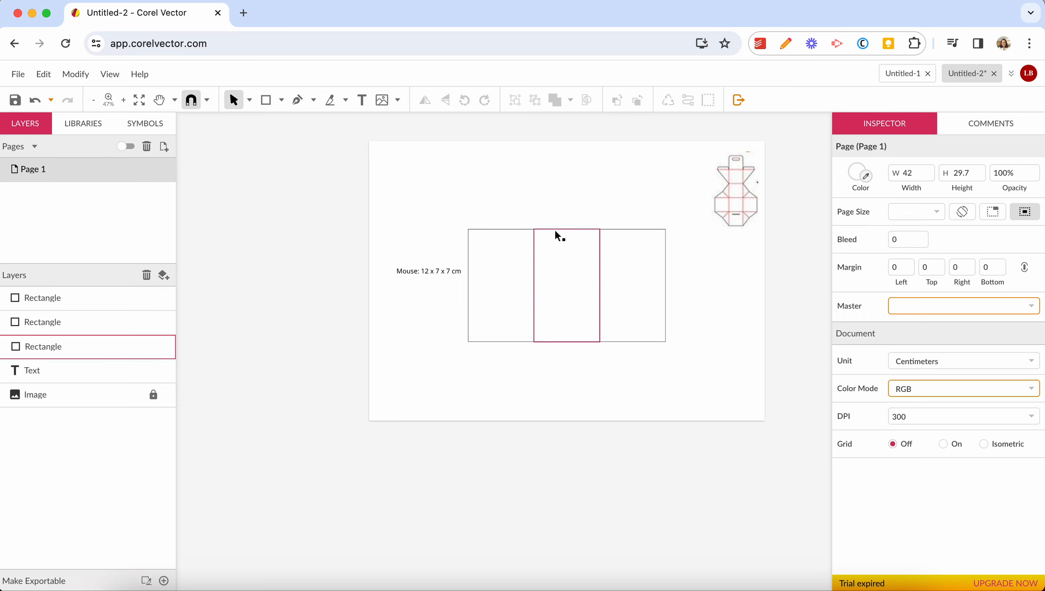
pyautogui.moveTo(557, 236); pyautogui.dragTo(559, 176)
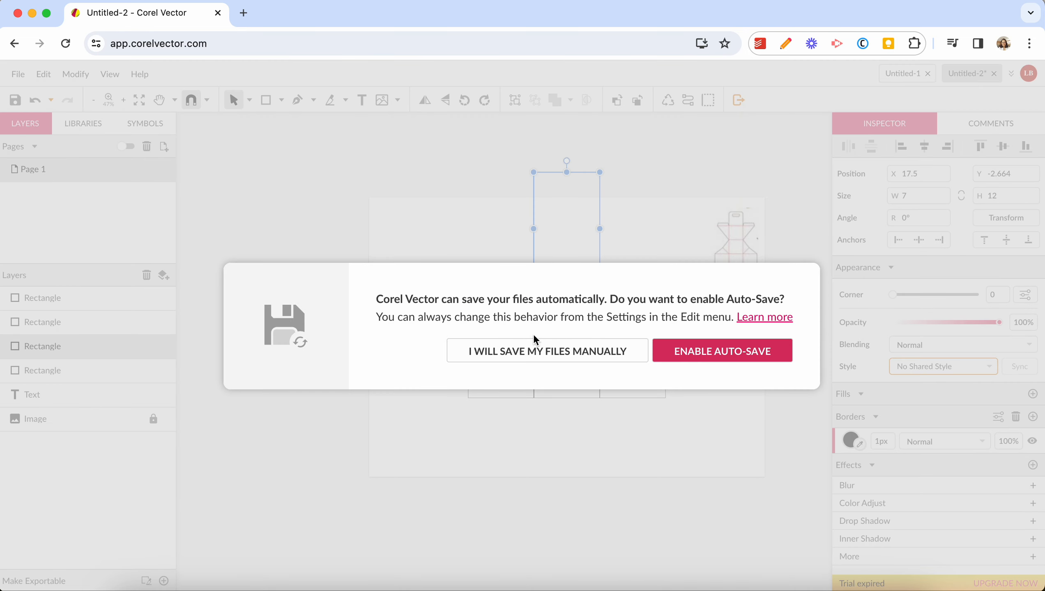
pyautogui.click(682, 362)
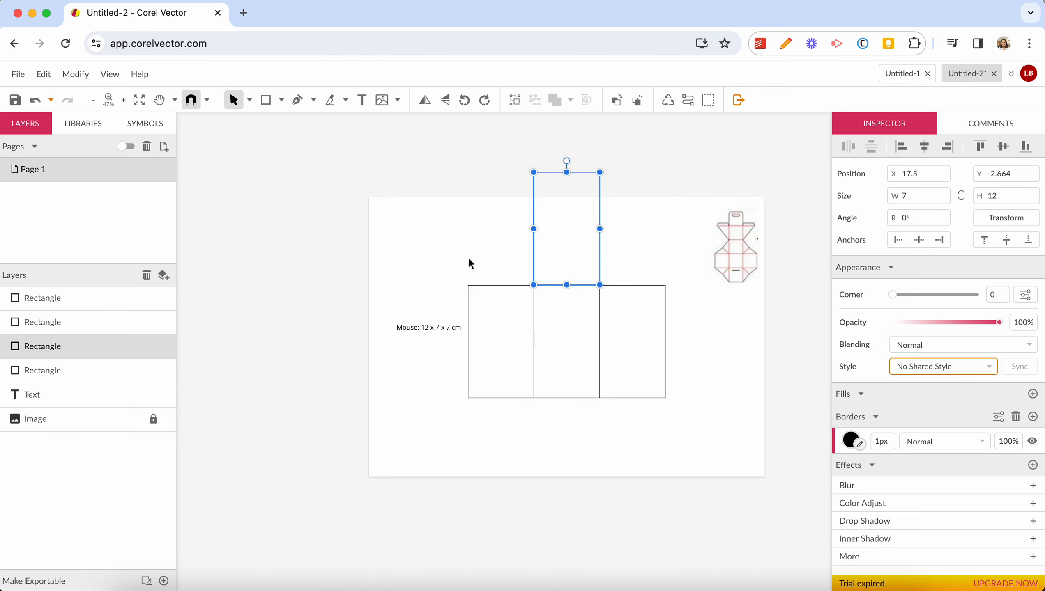
# - Set the upper rectangle's height to 7 cm and place one such square directly above and one directly below the middle rectangle
pyautogui.doubleClick(993, 196)
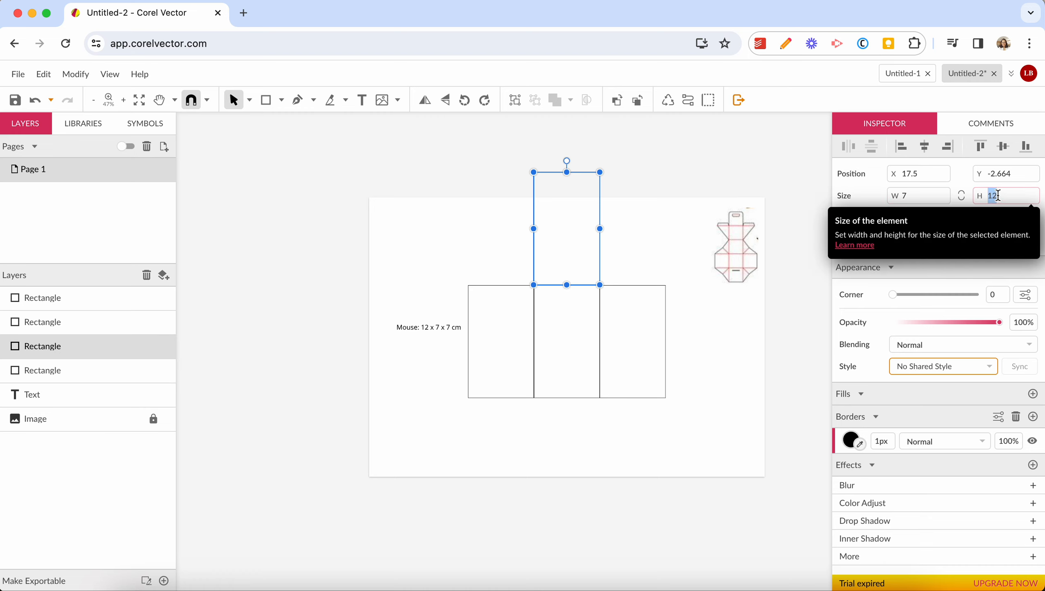
pyautogui.write('7')
pyautogui.press('Return')
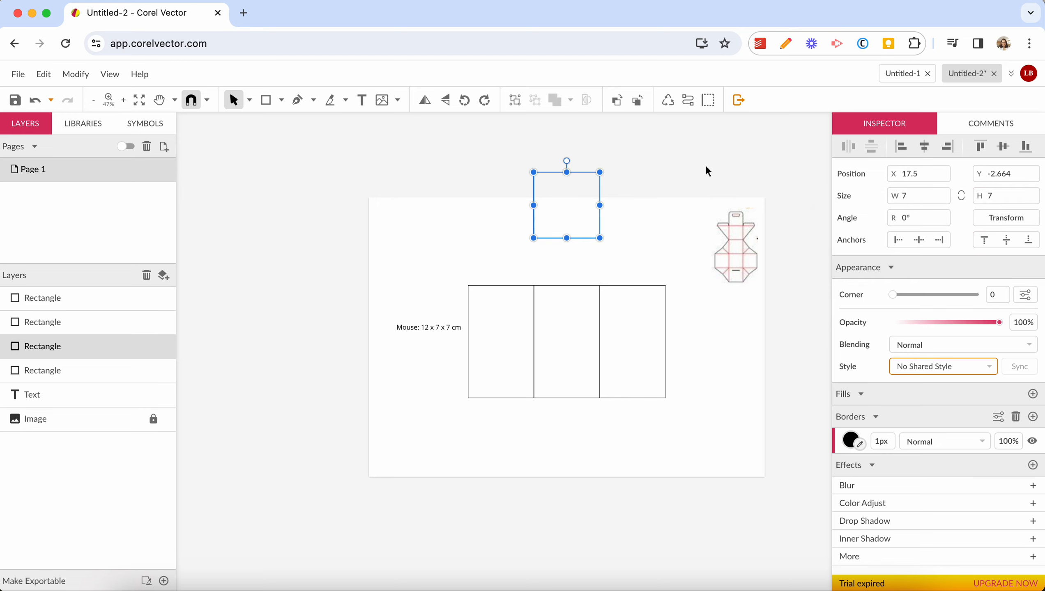
pyautogui.moveTo(544, 175); pyautogui.dragTo(546, 400)
pyautogui.press('super+d')
pyautogui.click(738, 244)
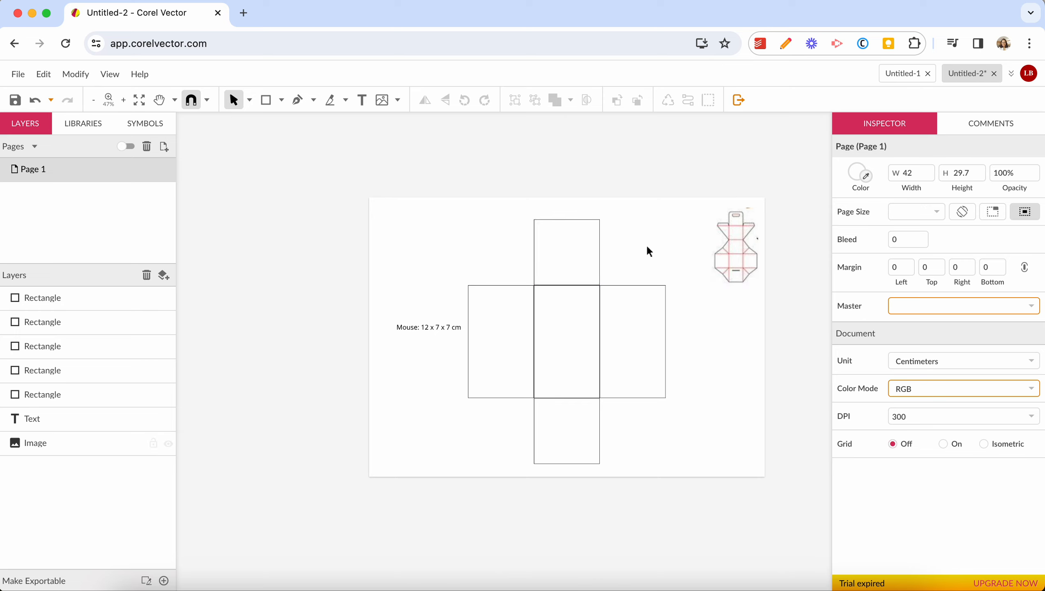
# - Change the page to portrait orientation, and move the pattern image and its dimension text to the page's upper-left corner
pyautogui.click(963, 212)
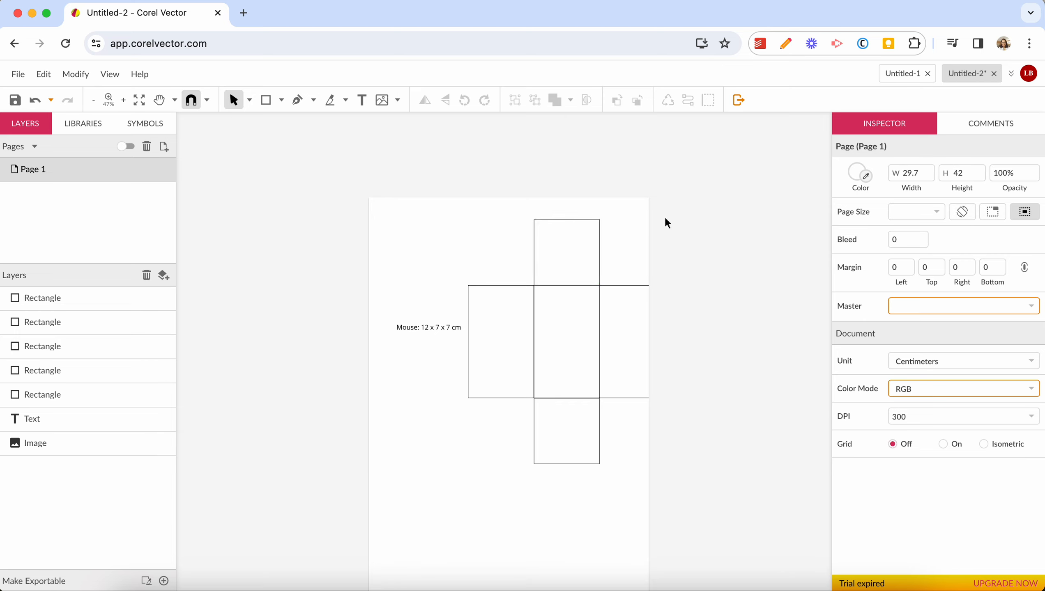
pyautogui.moveTo(725, 229); pyautogui.dragTo(388, 228)
pyautogui.moveTo(413, 325); pyautogui.dragTo(386, 289)
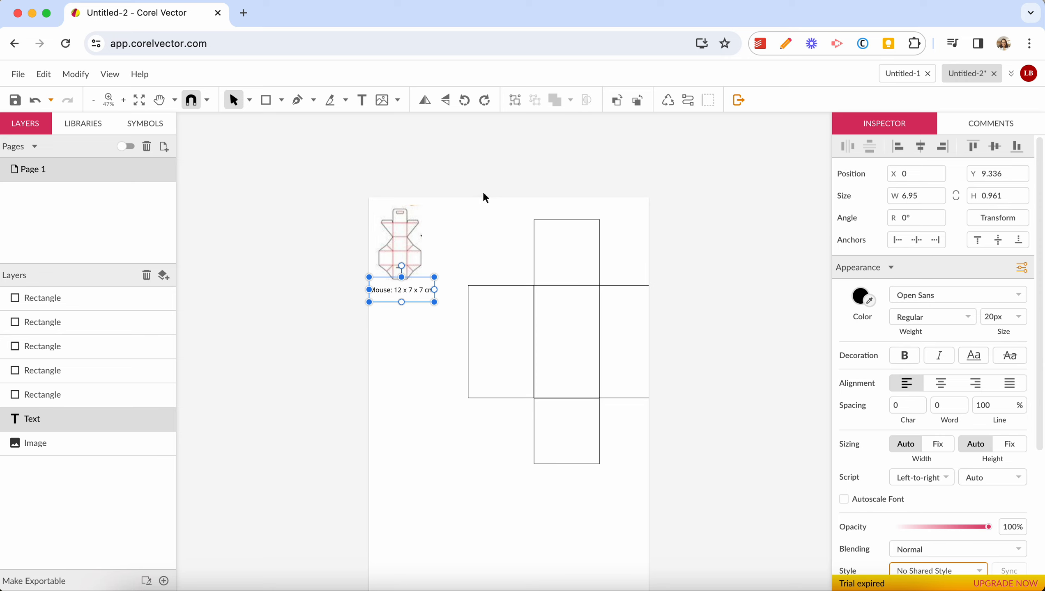
# - Move all five rectangles together so they are centred horizontally in the lower part of the page
pyautogui.moveTo(491, 240); pyautogui.dragTo(644, 467)
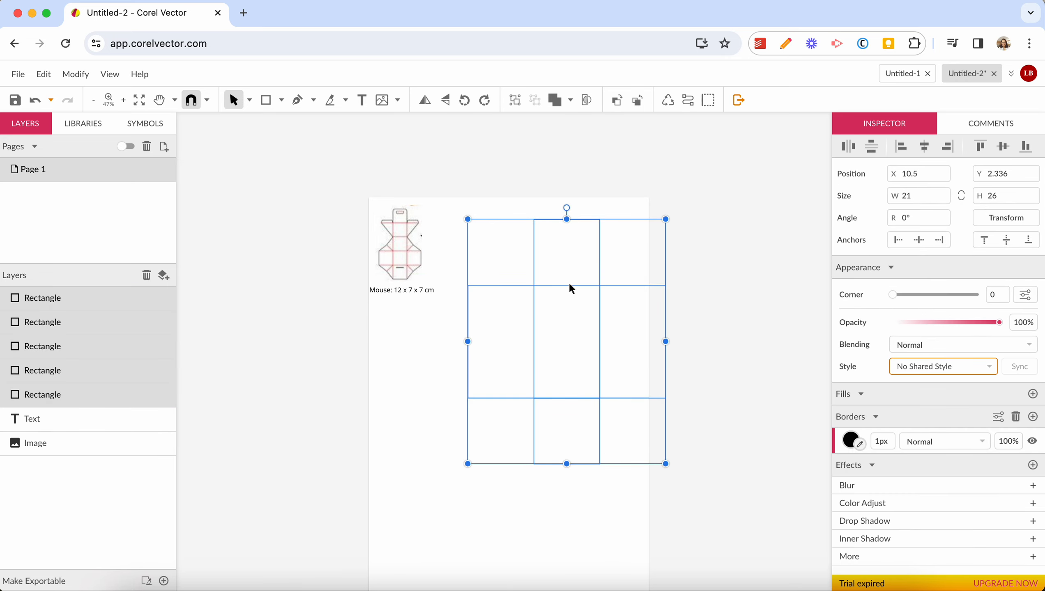
pyautogui.moveTo(570, 285); pyautogui.dragTo(512, 408)
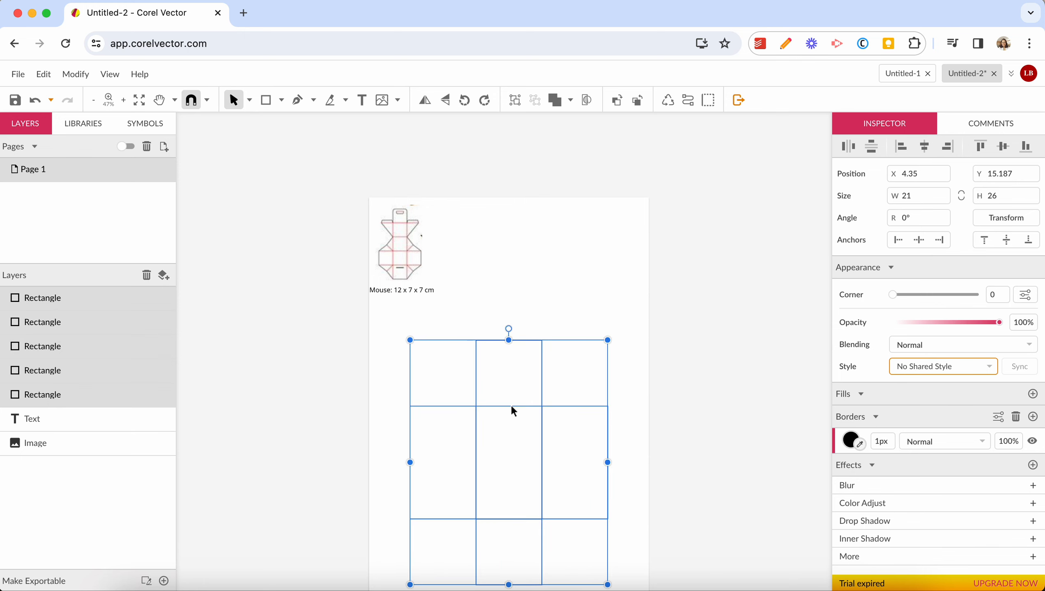
pyautogui.scroll(-5, 507, 323)
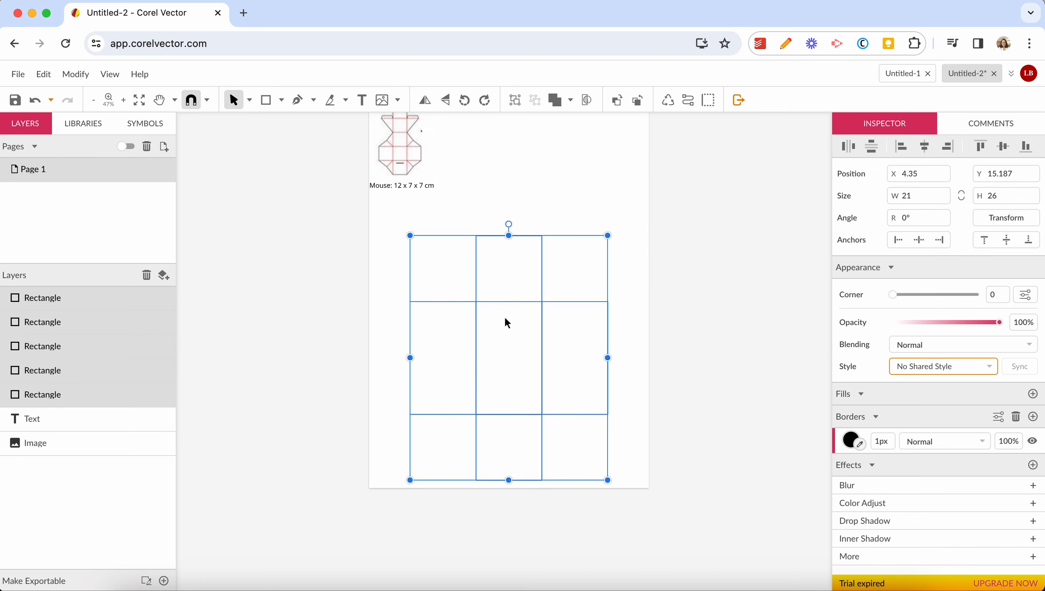
pyautogui.scroll(1, 507, 323)
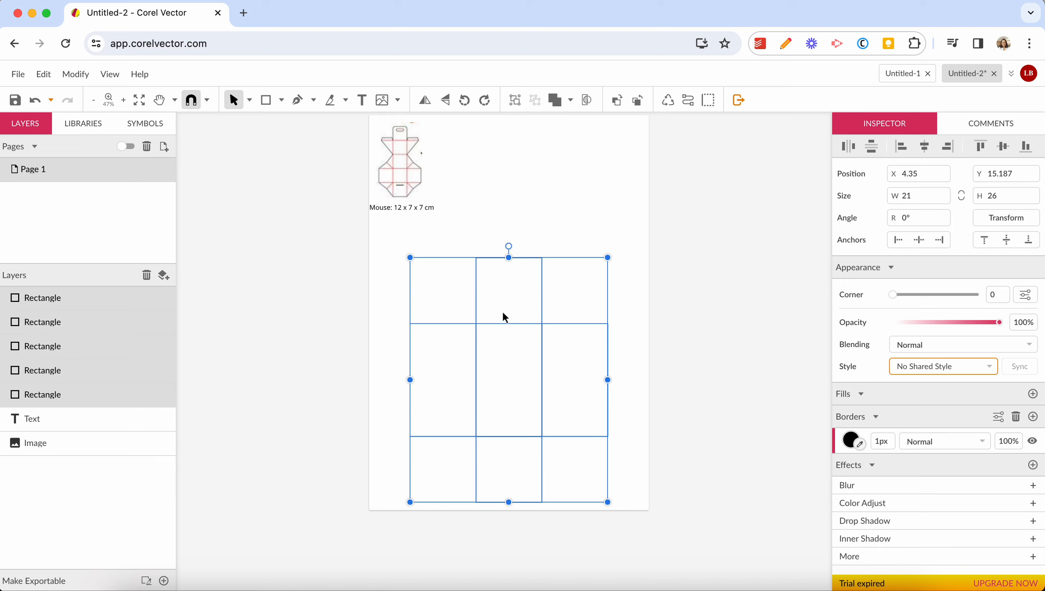
pyautogui.scroll(1, 504, 317)
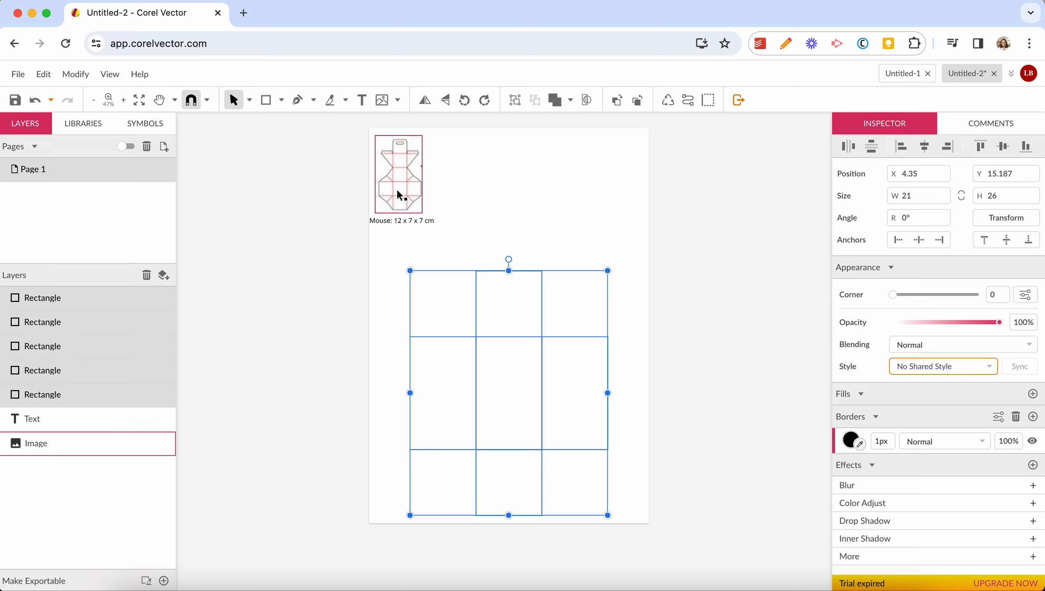
pyautogui.click(485, 205)
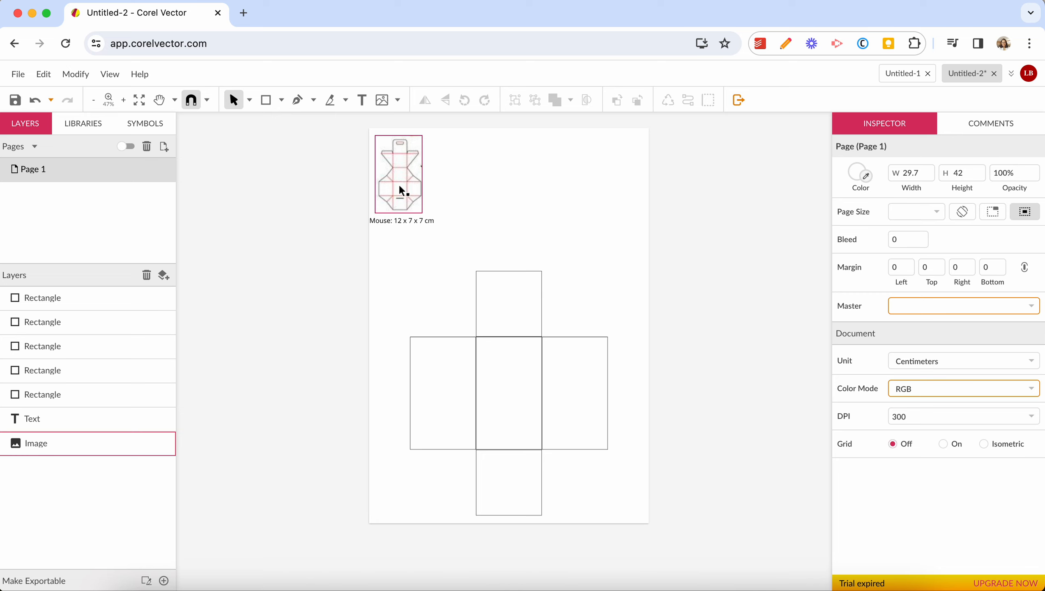
# - Add the text label "base" over the lower central panel of the template image
pyautogui.scroll(5, 398, 174)
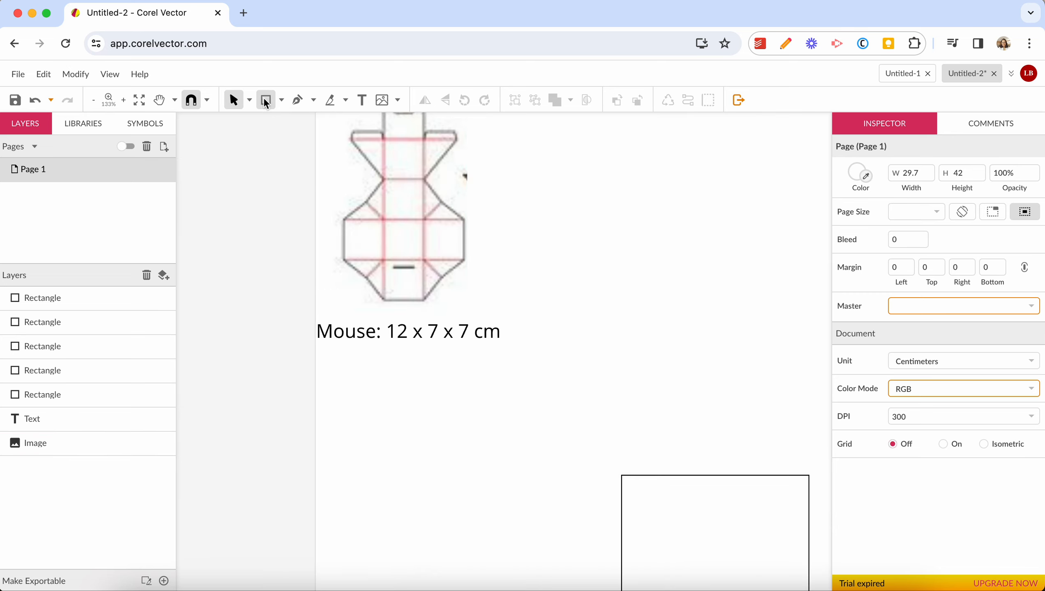
pyautogui.click(371, 108)
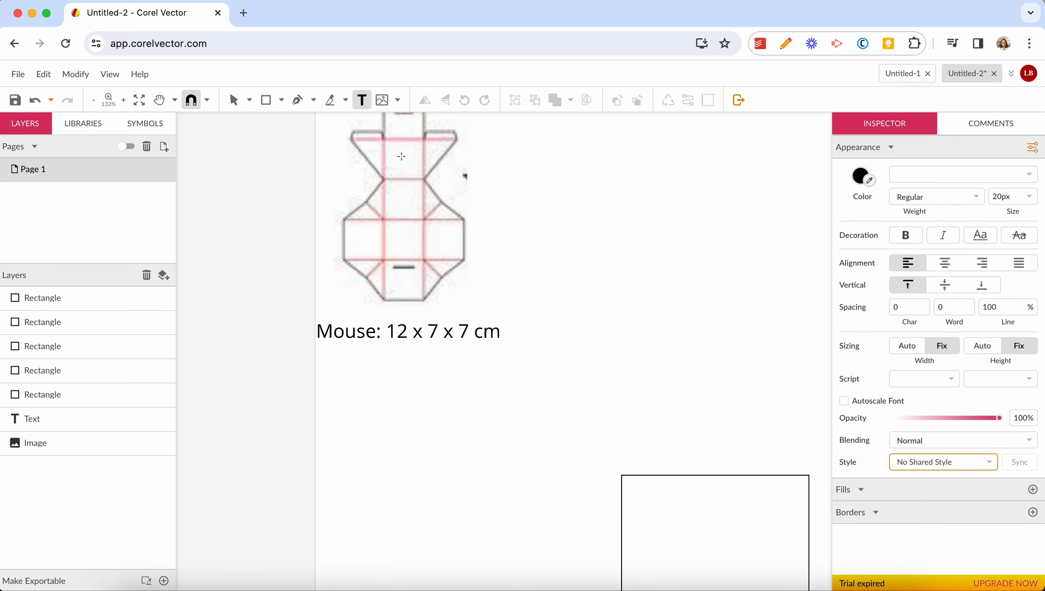
pyautogui.click(384, 252)
pyautogui.write('base')
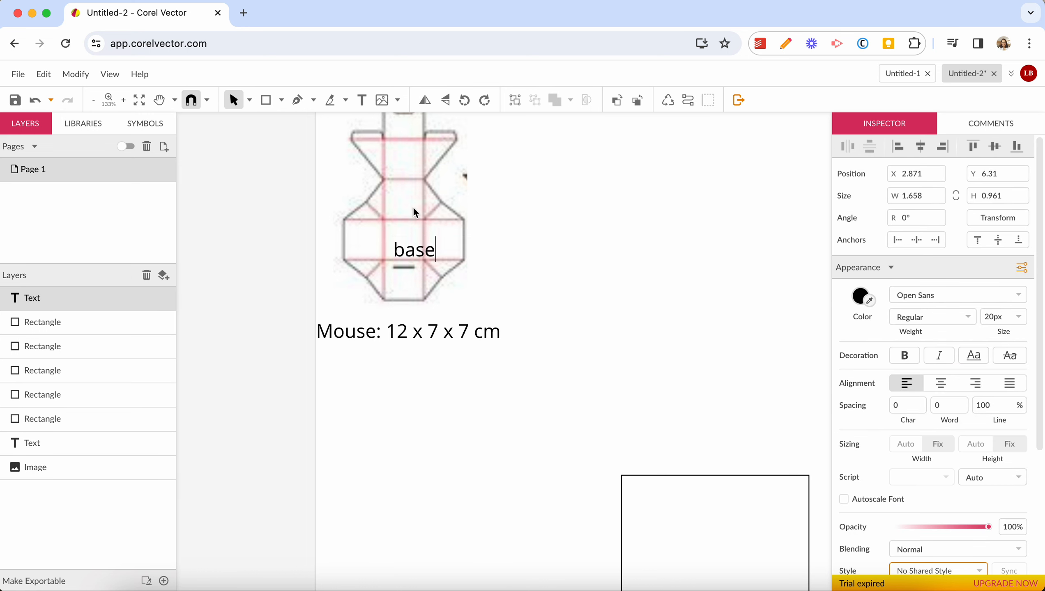
pyautogui.press('Escape')
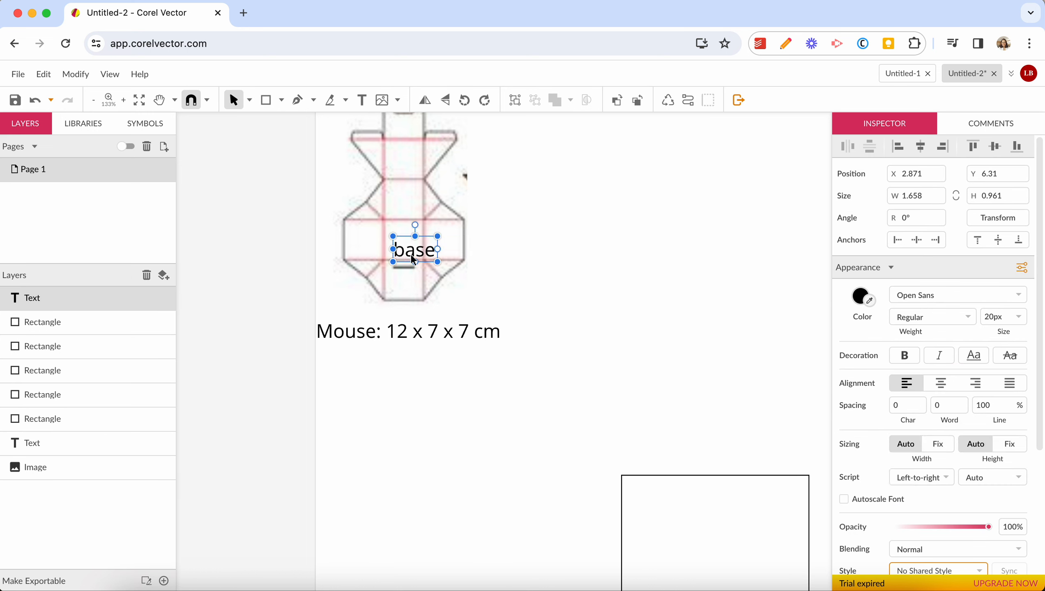
# - Duplicate the "base" label onto the upper central panel of the template image and change the copy's text to "top"
pyautogui.moveTo(402, 254); pyautogui.dragTo(402, 165)
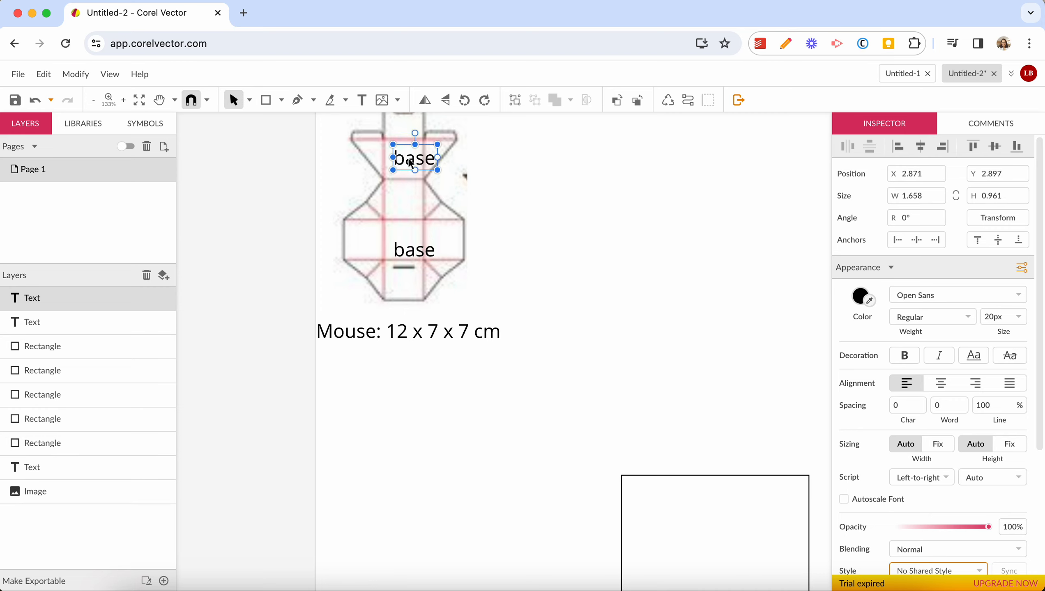
pyautogui.doubleClick(408, 161)
pyautogui.write('top')
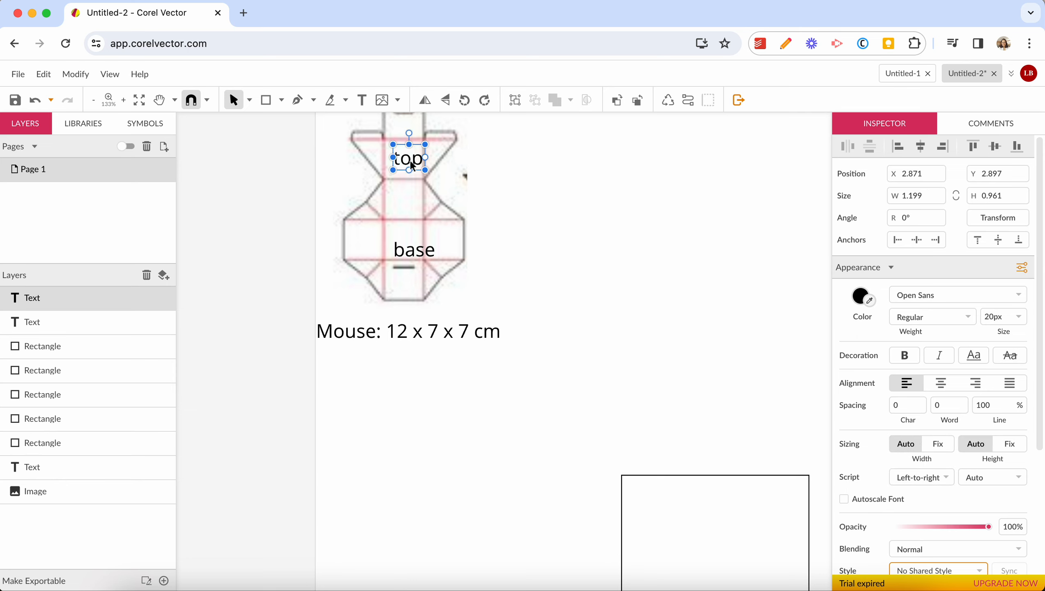
# - Nudge the "base" label left and up until it is centred in the template's base panel
pyautogui.click(409, 256)
pyautogui.press('Left')
pyautogui.press('Left')
pyautogui.press('Left')
pyautogui.press('Left')
pyautogui.press('Left')
pyautogui.press('Left')
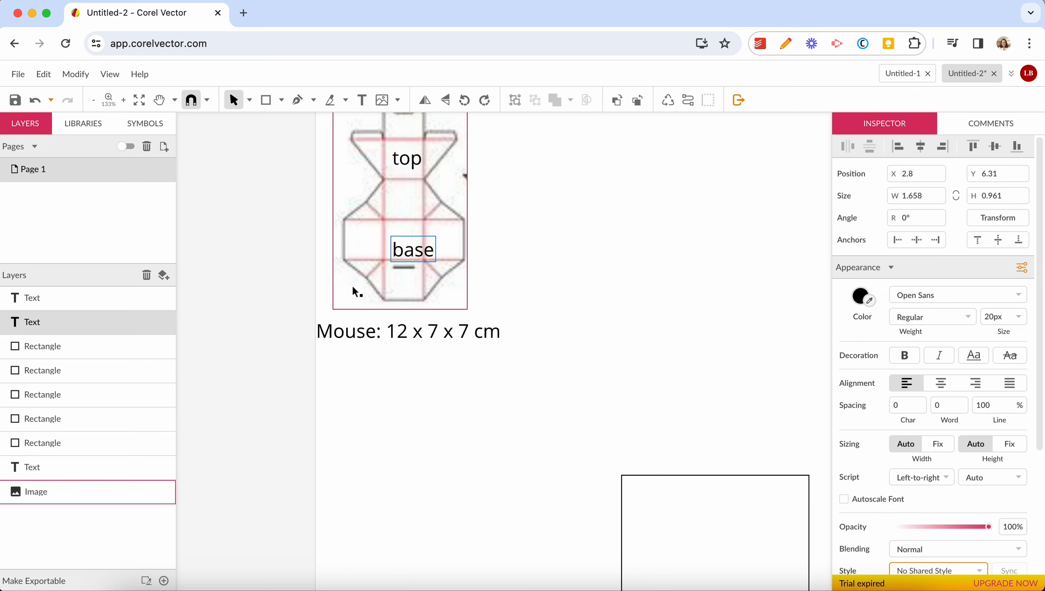
pyautogui.press('Left')
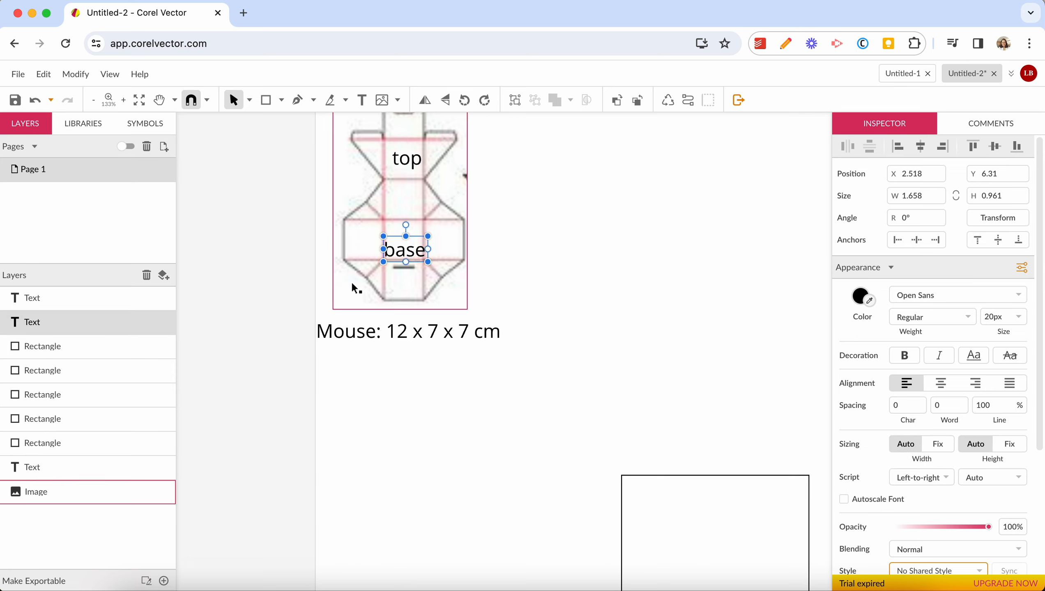
pyautogui.press('Up')
pyautogui.press('Up')
pyautogui.press('Up')
pyautogui.press('Up')
pyautogui.press('Up')
pyautogui.press('Up')
pyautogui.press('Up')
pyautogui.press('Up')
pyautogui.press('Up')
pyautogui.press('Up')
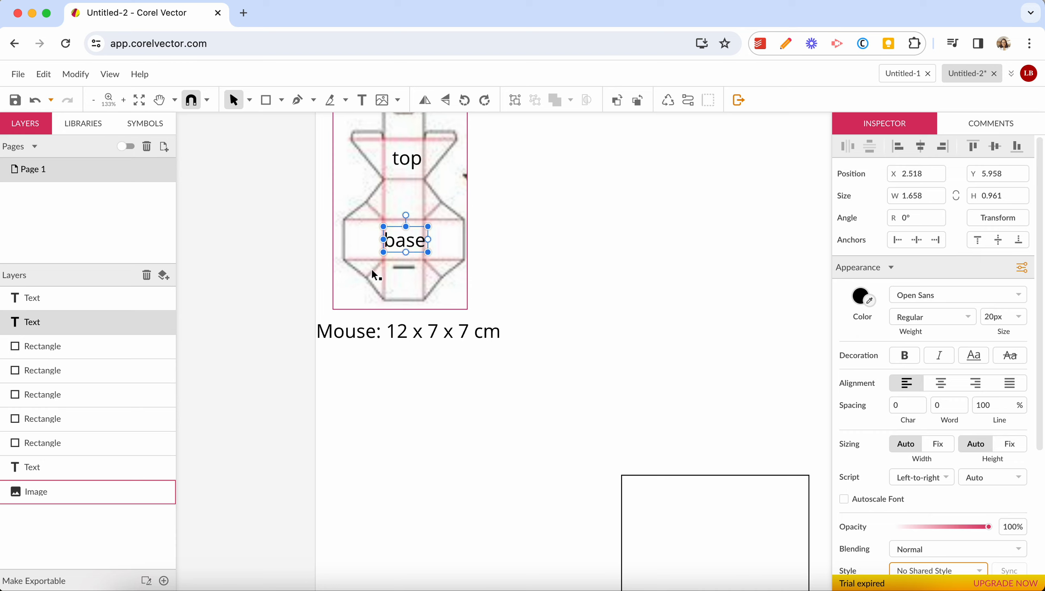
# - Duplicate the template image below the original and enlarge the copy's crop area to show the open brown box
pyautogui.scroll(-5, 373, 272)
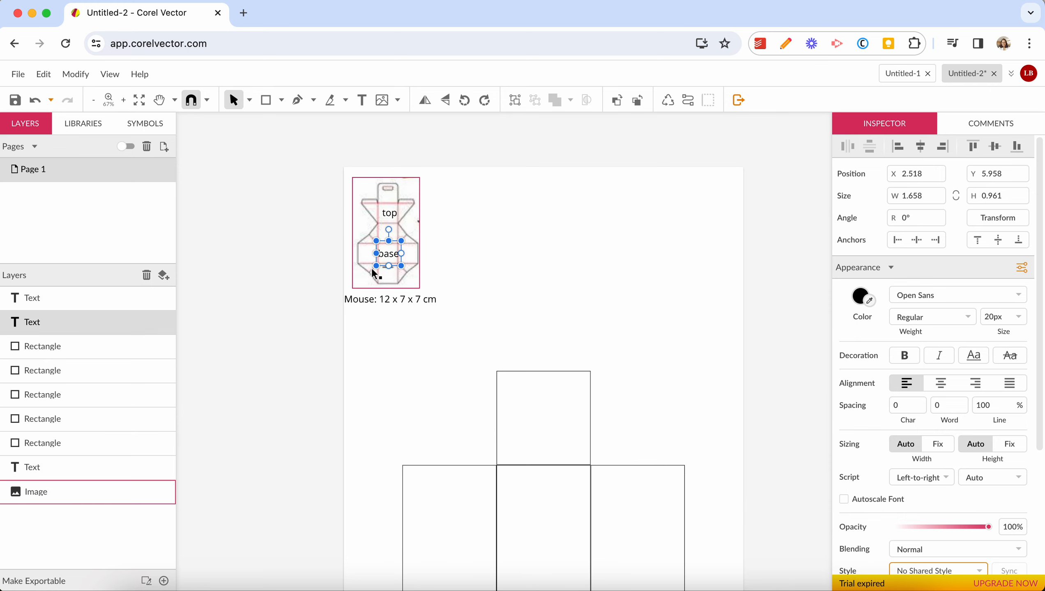
pyautogui.click(88, 494)
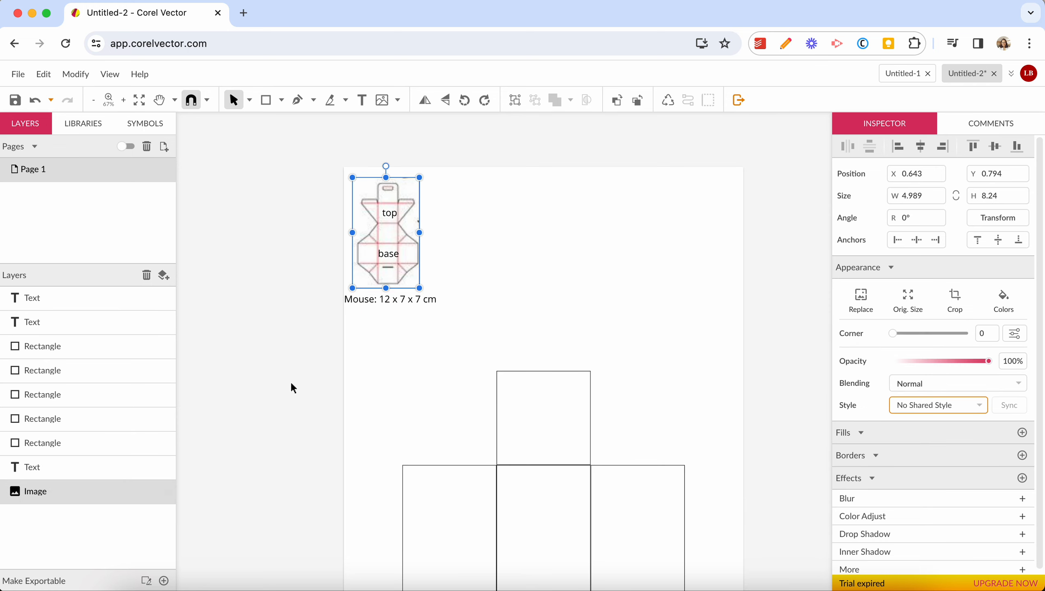
pyautogui.press('super+d')
pyautogui.moveTo(393, 253); pyautogui.dragTo(246, 410)
pyautogui.press('super+z')
pyautogui.doubleClick(379, 368)
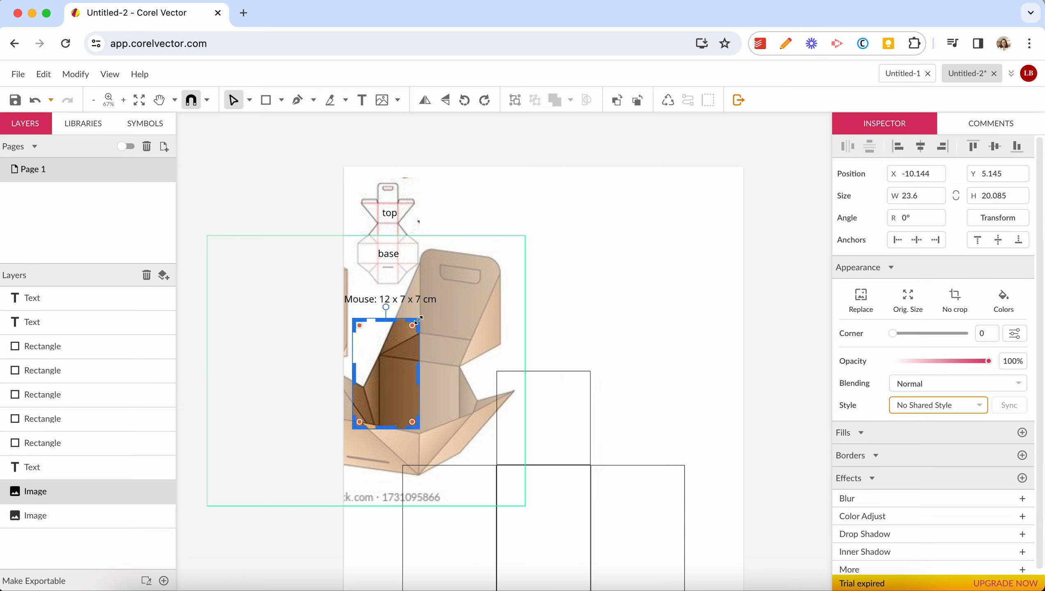
pyautogui.moveTo(425, 312); pyautogui.dragTo(517, 239)
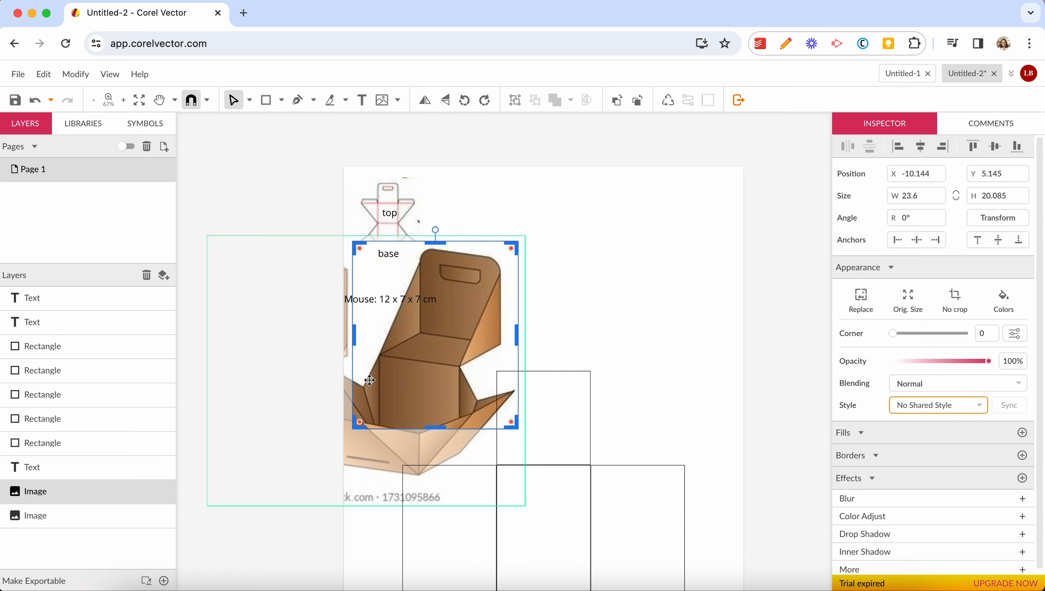
pyautogui.moveTo(354, 428); pyautogui.dragTo(309, 484)
pyautogui.click(291, 212)
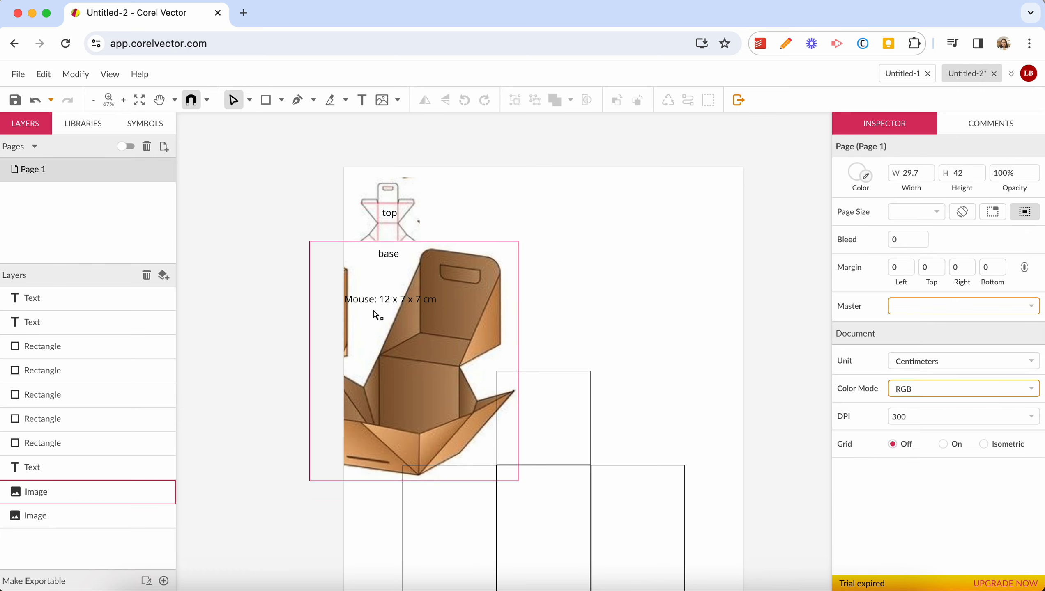
# - Scale down the open-box picture and place it directly below the dimension text
pyautogui.click(282, 178)
pyautogui.click(419, 389)
pyautogui.moveTo(309, 483); pyautogui.dragTo(426, 346)
pyautogui.moveTo(471, 294); pyautogui.dragTo(390, 361)
pyautogui.click(313, 392)
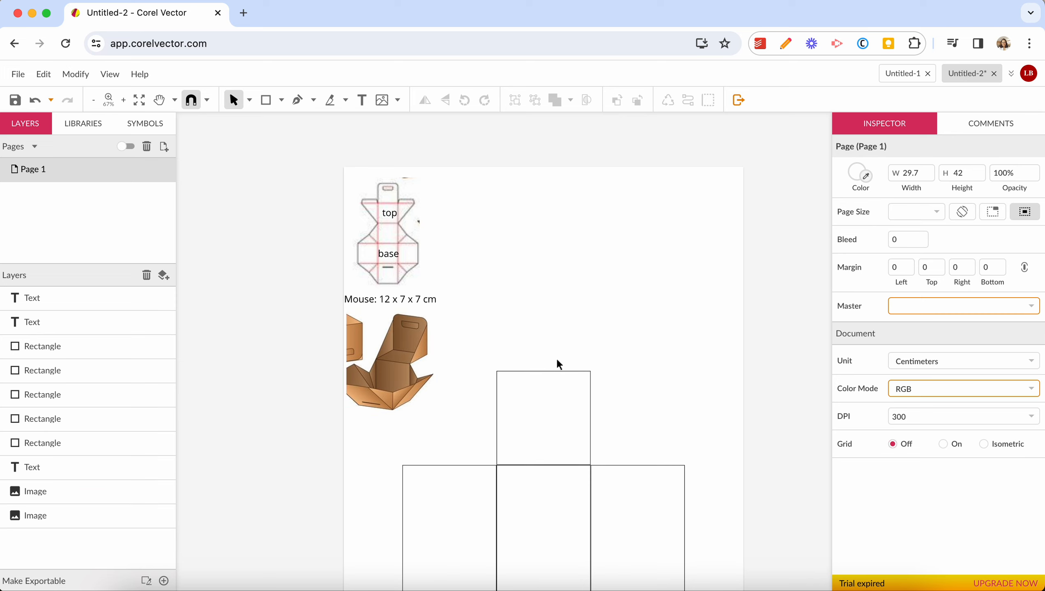
# - Duplicate the middle 7 x 12 cm rectangle and place the copy above the upper square, aligned horizontally and separated by a gap
pyautogui.scroll(1, 381, 324)
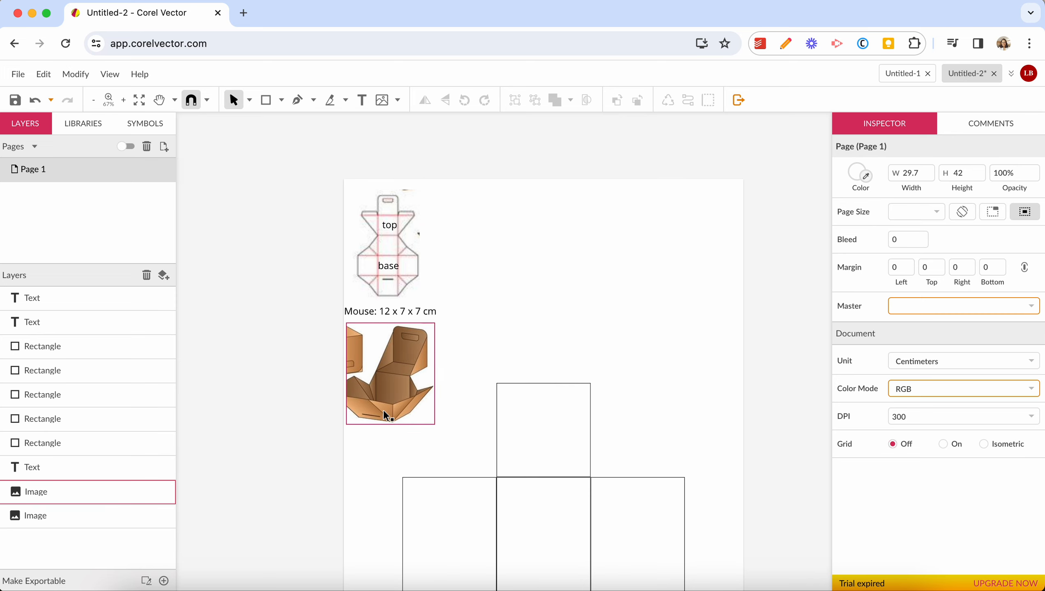
pyautogui.scroll(-1, 507, 342)
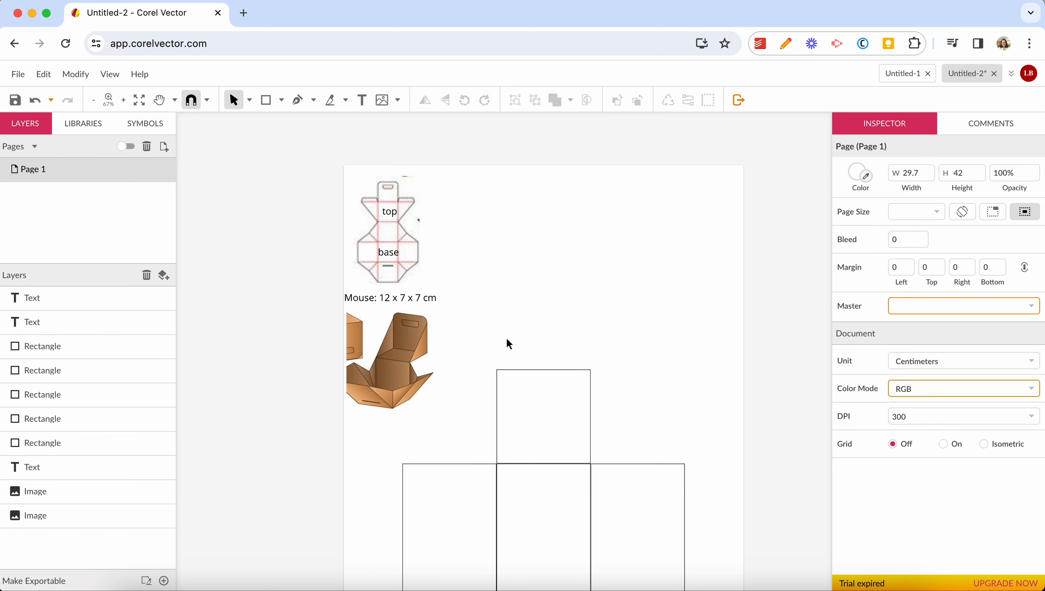
pyautogui.click(528, 463)
pyautogui.scroll(10, 529, 416)
pyautogui.scroll(-17, 530, 423)
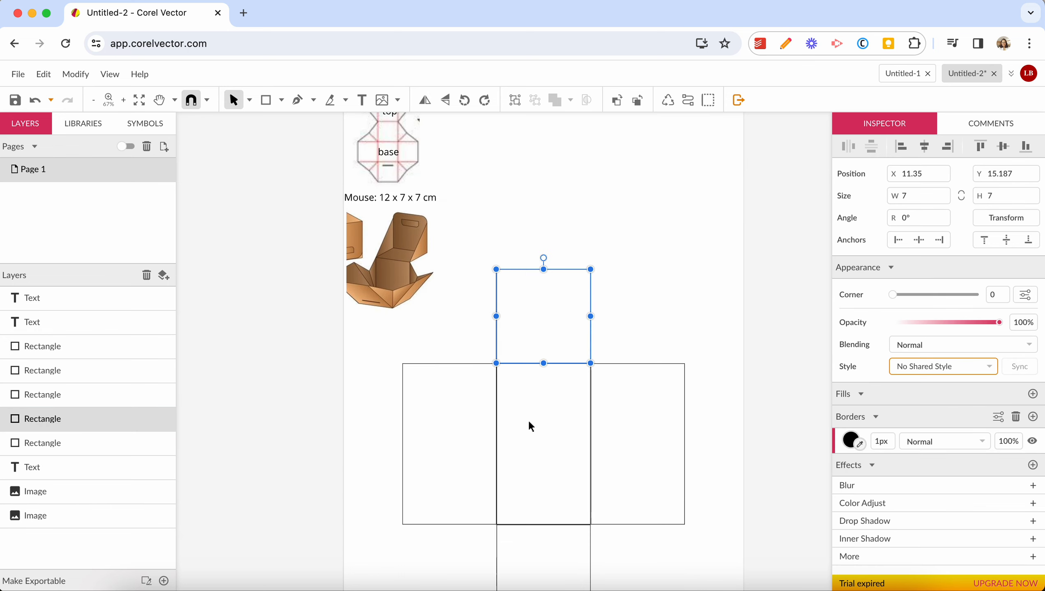
pyautogui.click(586, 527)
pyautogui.click(589, 515)
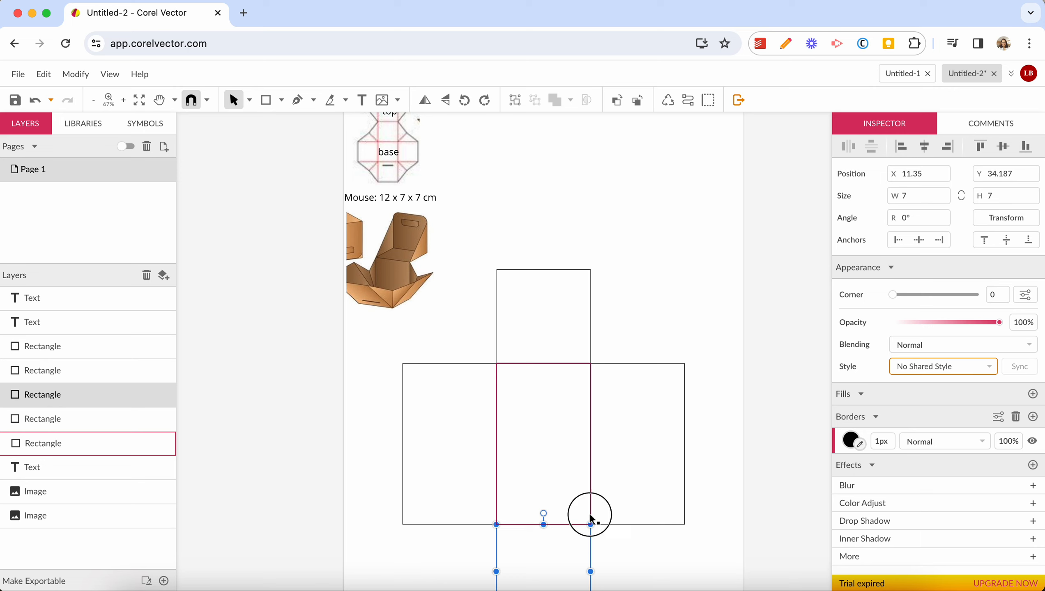
pyautogui.click(590, 516)
pyautogui.moveTo(590, 518); pyautogui.dragTo(615, 256)
pyautogui.scroll(-1, 646, 306)
pyautogui.scroll(4, 648, 310)
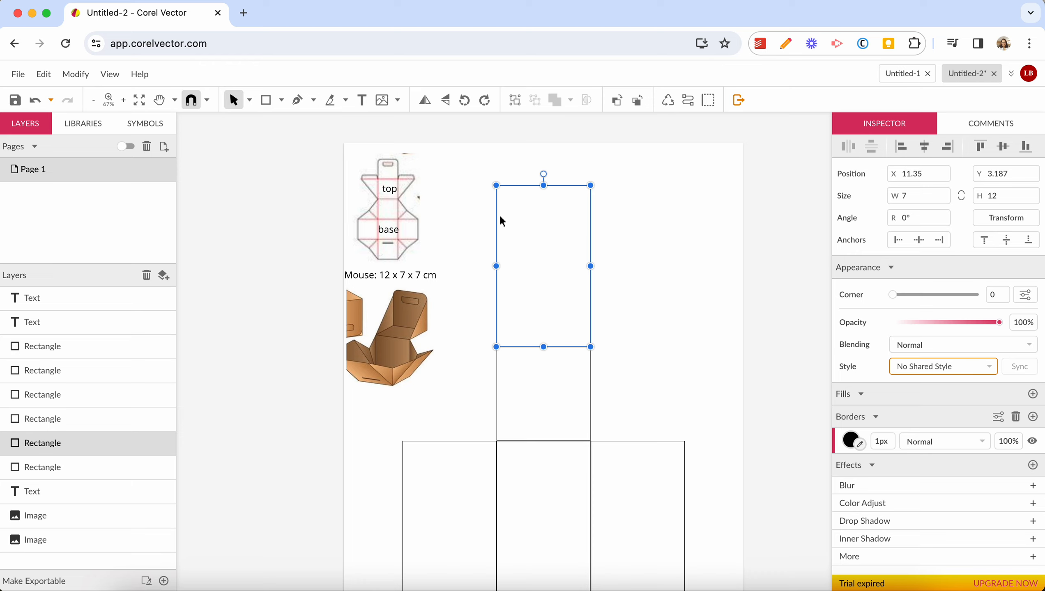
pyautogui.moveTo(497, 217); pyautogui.dragTo(492, 187)
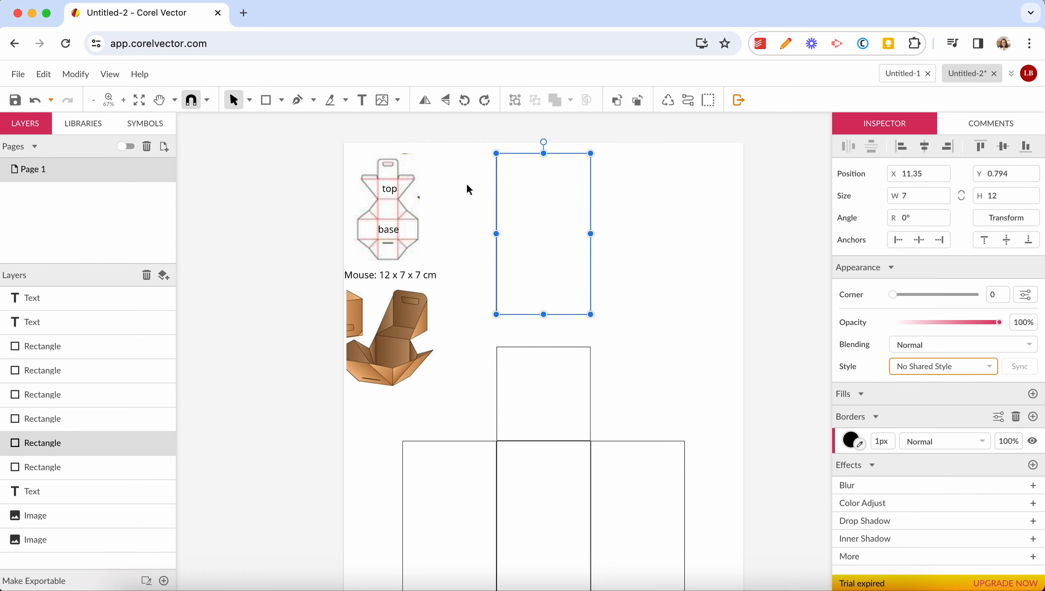
# - Draw a 45-degree line, about 3.9 cm wide and high, outward from the middle rectangle's upper-left corner
pyautogui.scroll(-1, 491, 213)
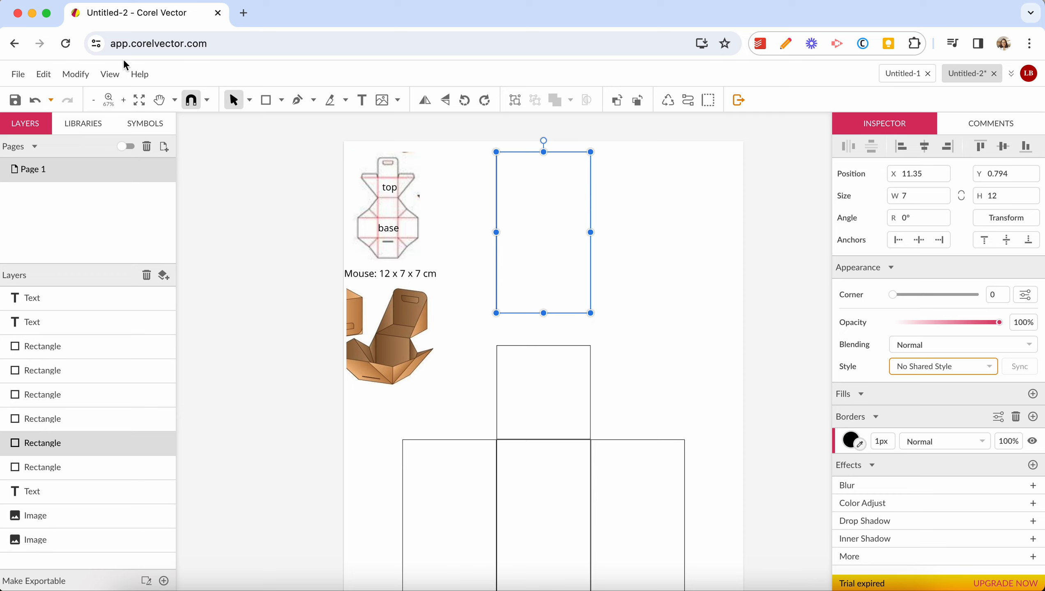
pyautogui.click(297, 99)
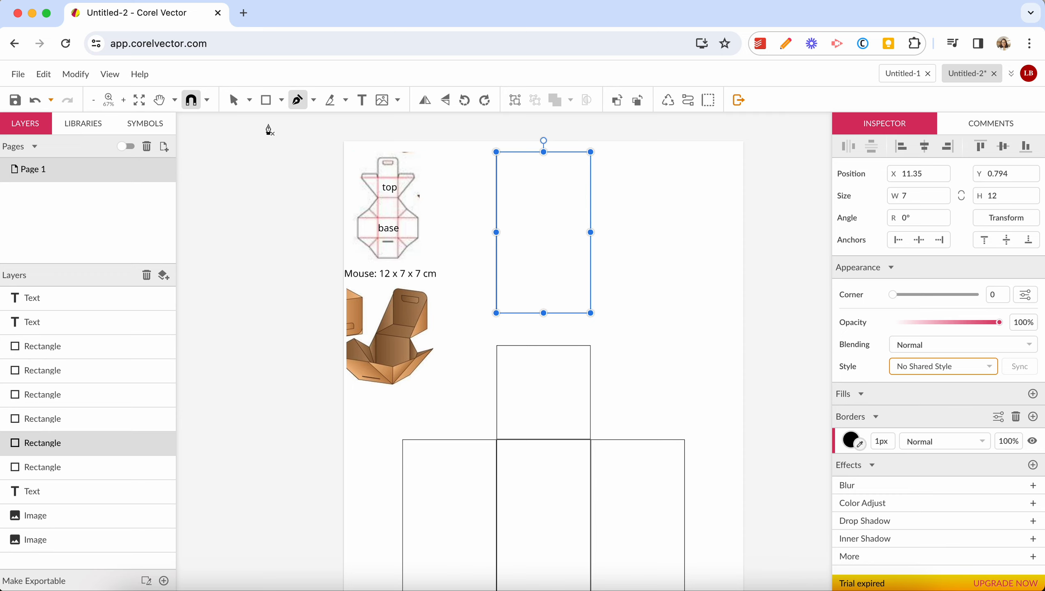
pyautogui.scroll(2, 282, 122)
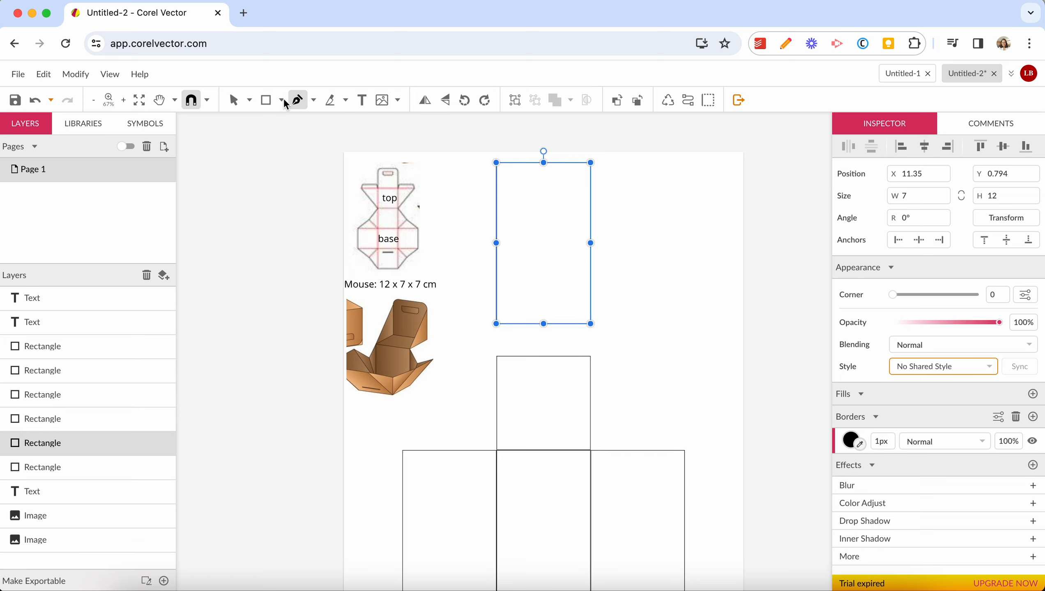
pyautogui.click(284, 100)
pyautogui.click(290, 122)
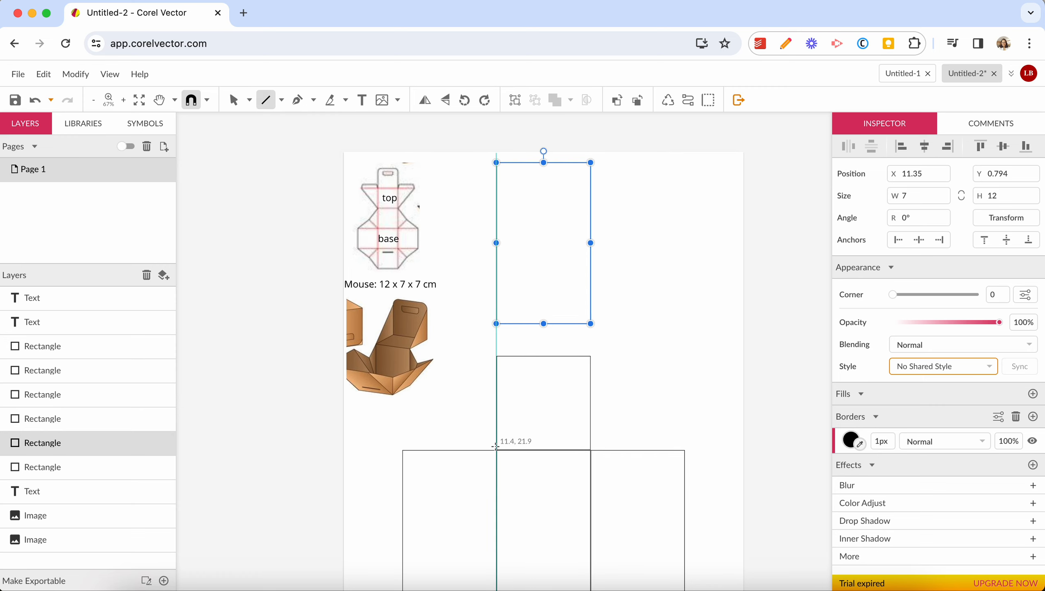
pyautogui.moveTo(495, 450); pyautogui.dragTo(443, 397)
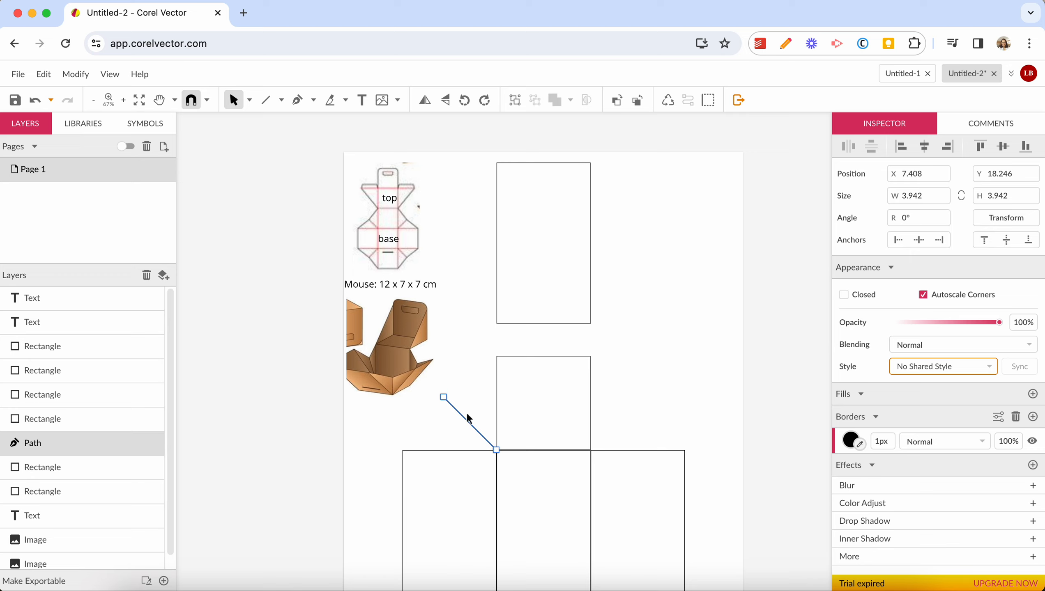
# - Draw a pen path from the left rectangle's upper-left corner through the diagonal's outer end to the upper square's upper-left corner
pyautogui.click(307, 104)
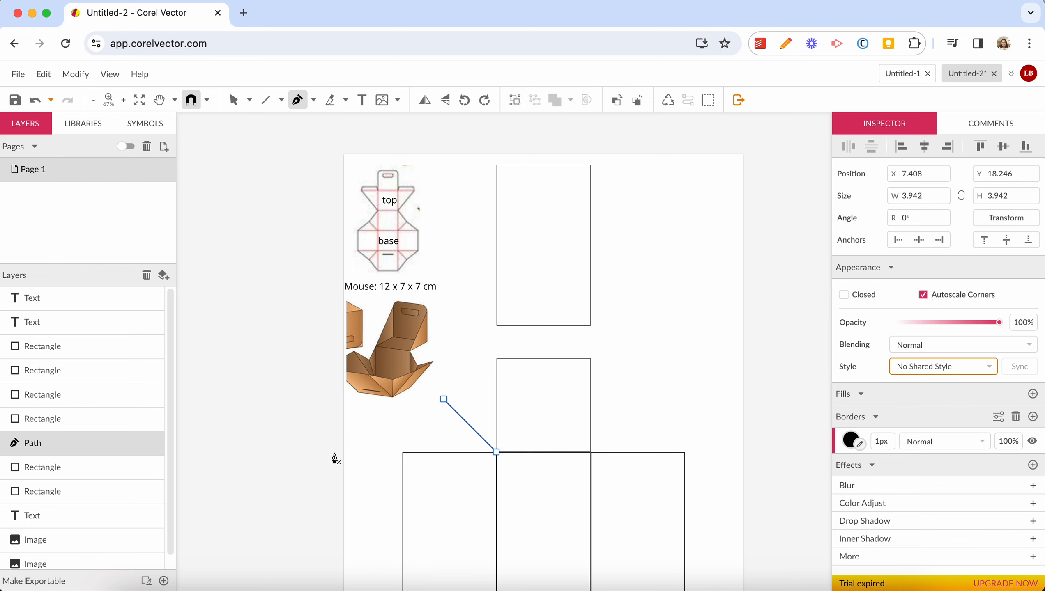
pyautogui.click(402, 452)
pyautogui.click(444, 399)
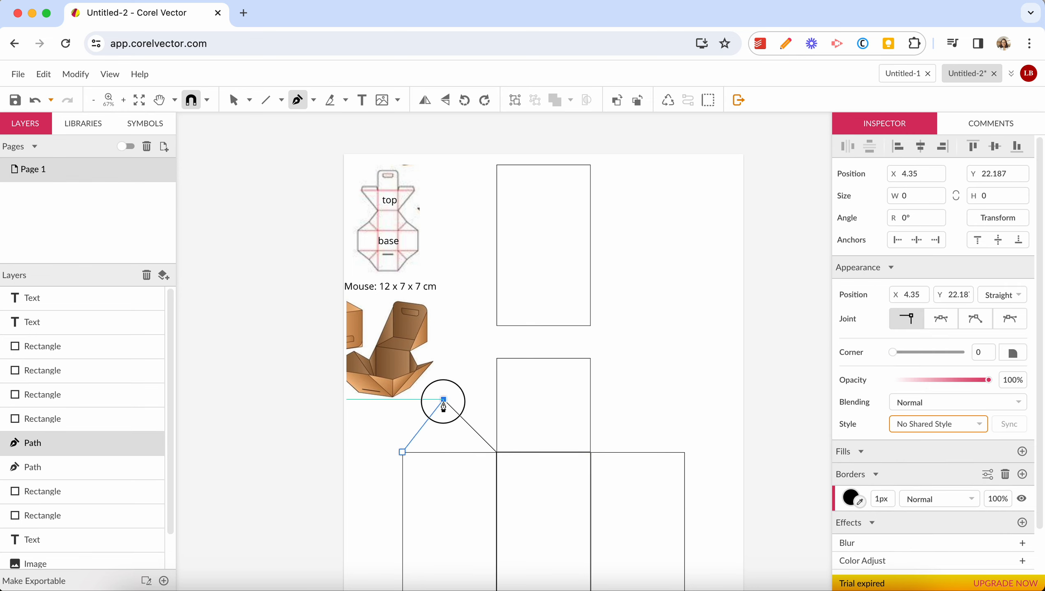
pyautogui.click(496, 359)
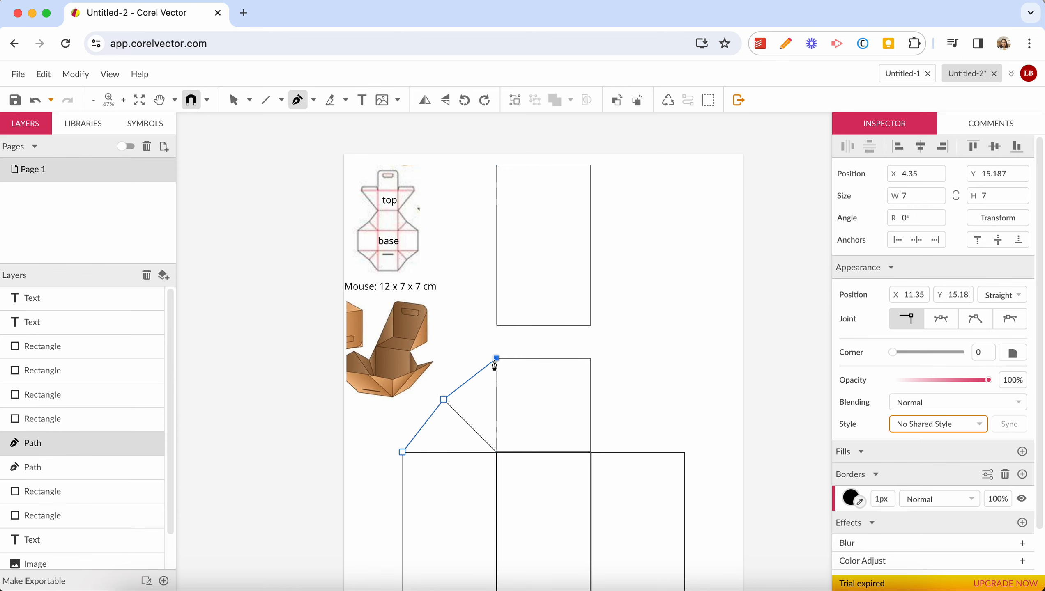
pyautogui.click(234, 101)
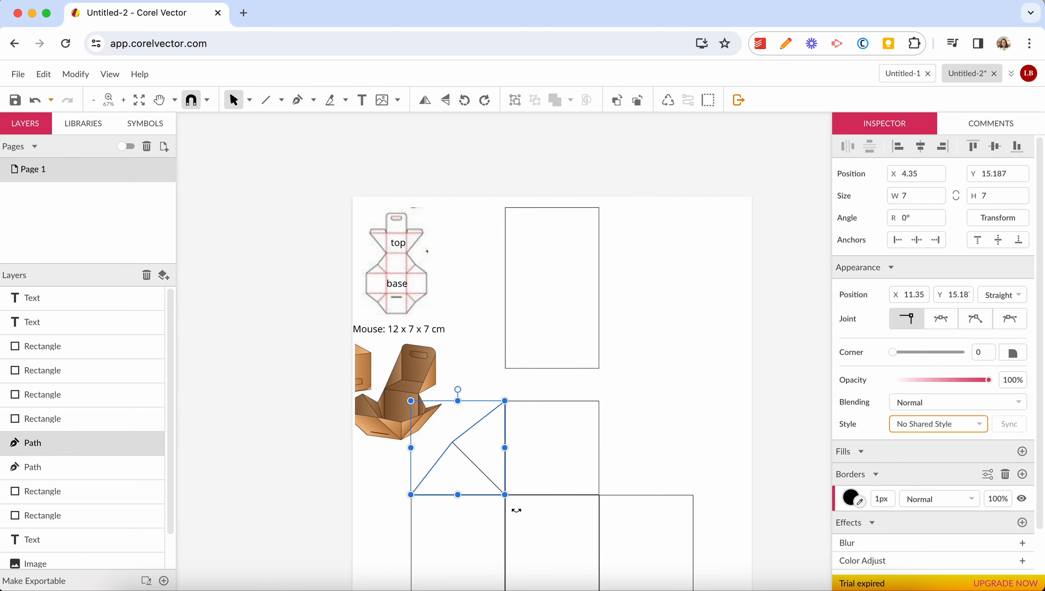
# - Shorten the diagonal line from its outer end and move the flap path's middle point inward to meet it
pyautogui.scroll(-2, 468, 518)
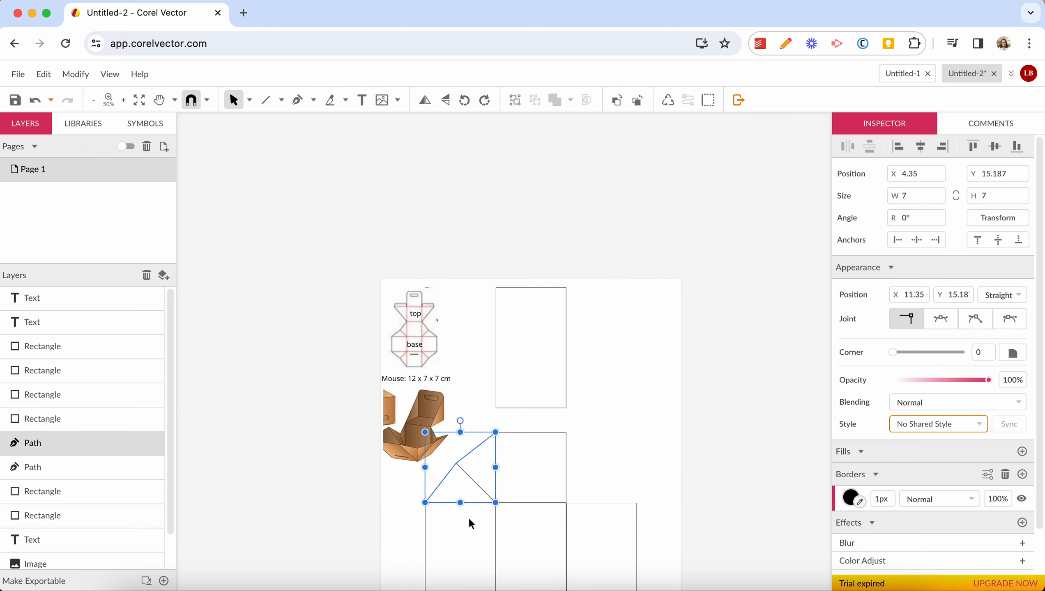
pyautogui.scroll(4, 468, 517)
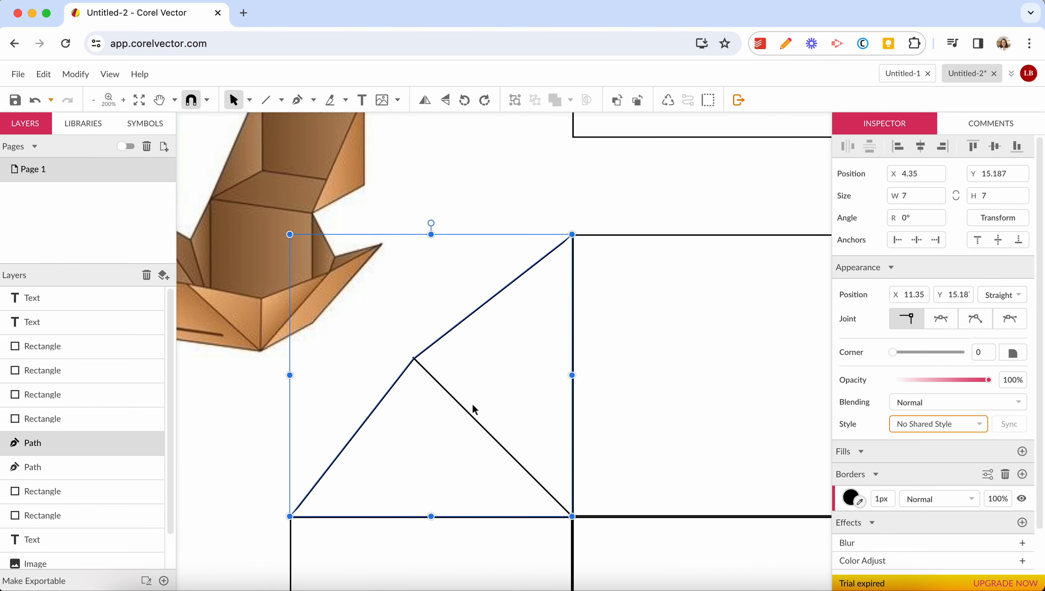
pyautogui.click(474, 416)
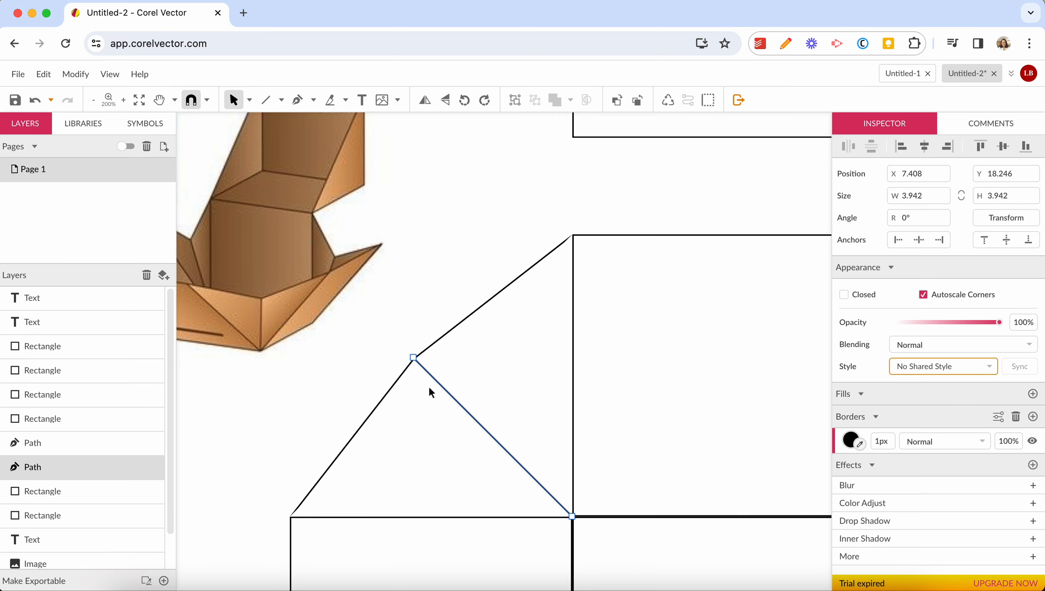
pyautogui.moveTo(414, 357); pyautogui.dragTo(451, 394)
pyautogui.click(414, 359)
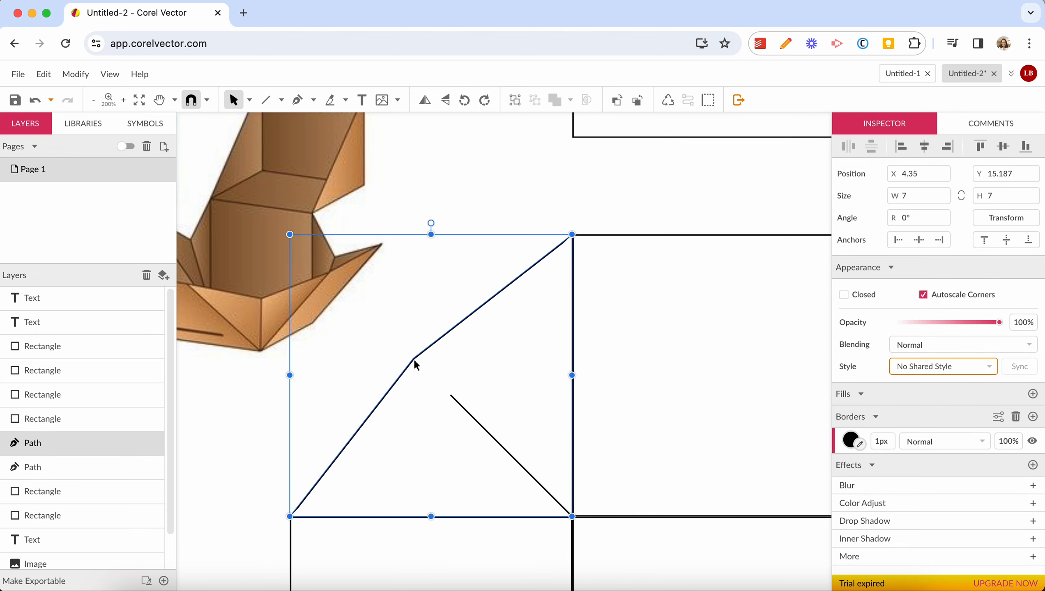
pyautogui.doubleClick(414, 359)
pyautogui.moveTo(414, 359); pyautogui.dragTo(452, 397)
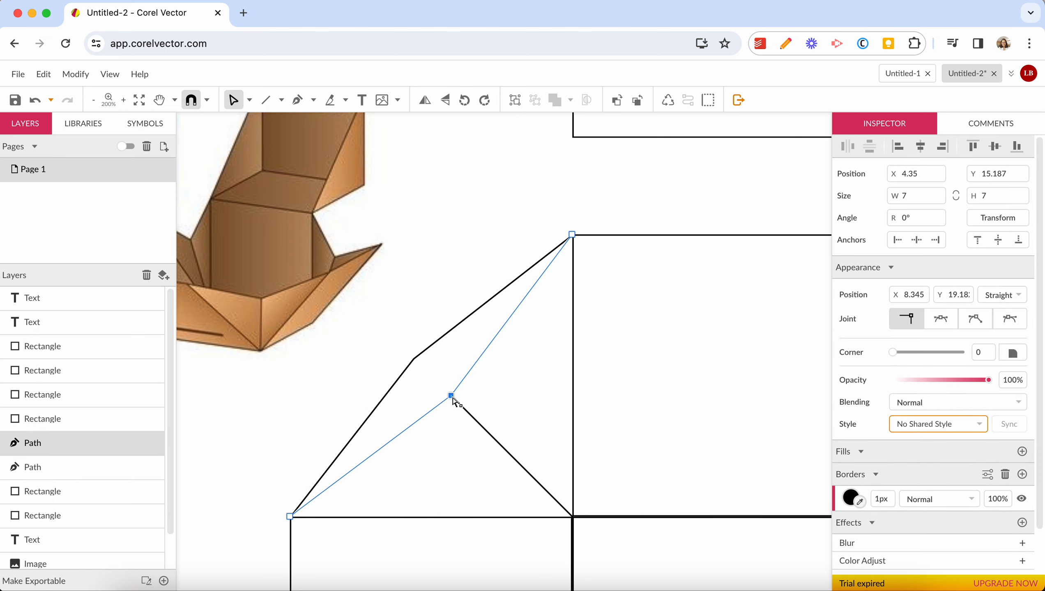
# - Duplicate the left corner flap's outline and diagonal to the upper square's right side and flip the copy horizontally
pyautogui.click(408, 357)
pyautogui.scroll(2, 380, 346)
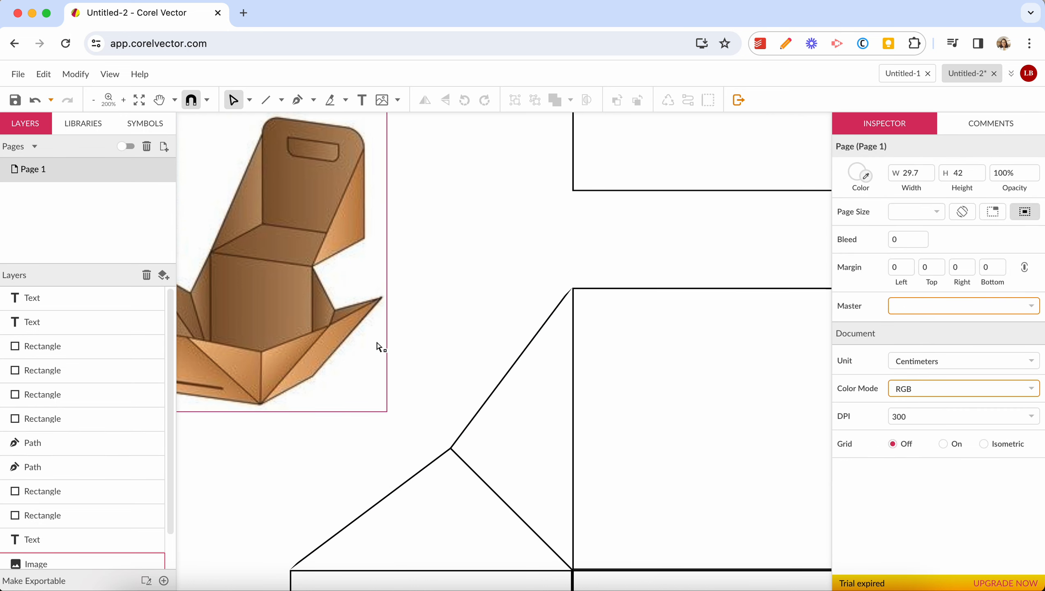
pyautogui.click(250, 100)
pyautogui.scroll(2, 448, 433)
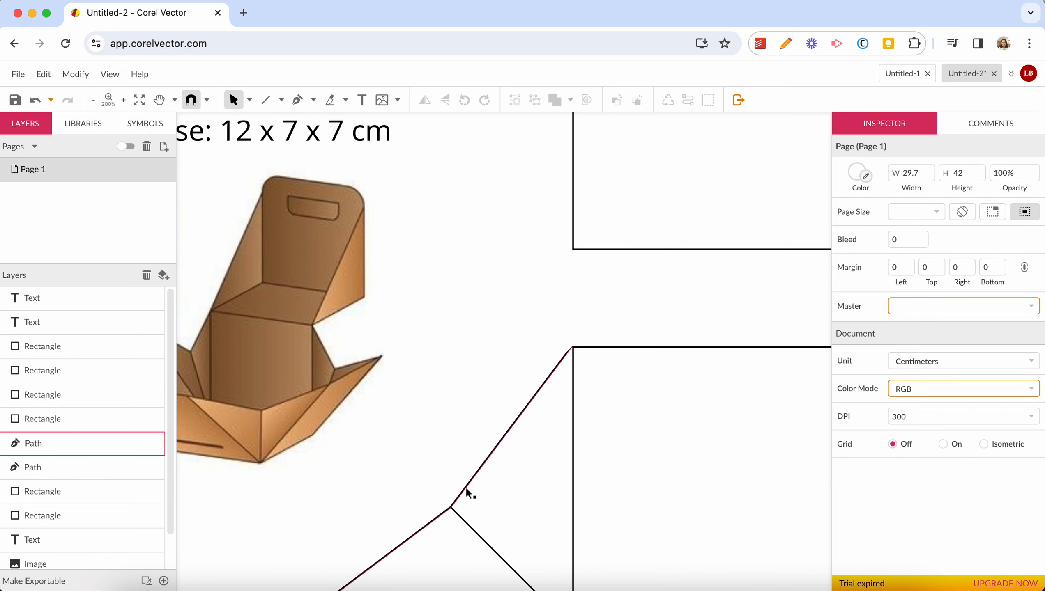
pyautogui.scroll(-5, 459, 387)
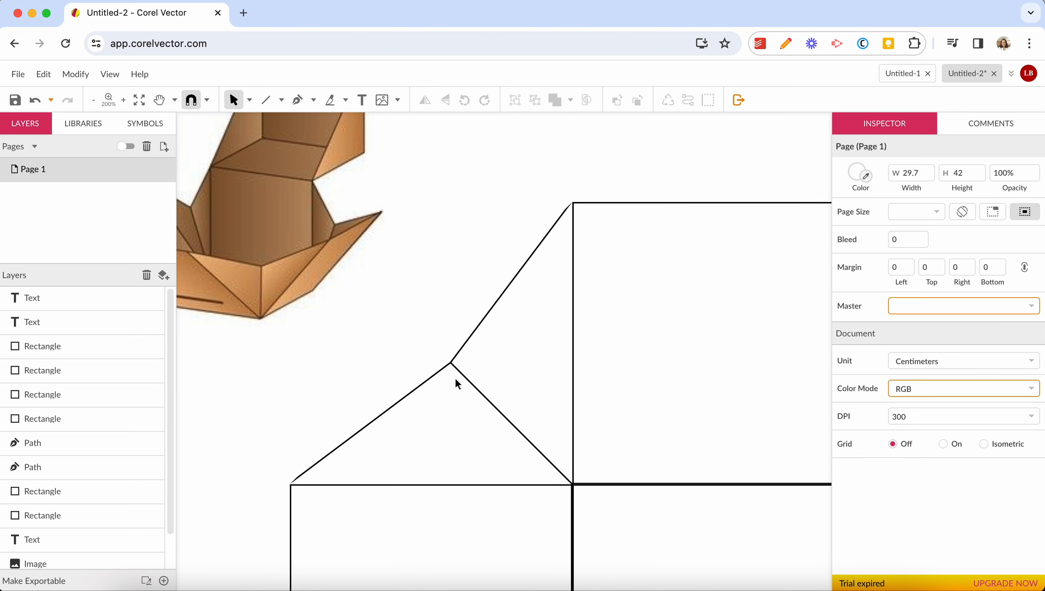
pyautogui.scroll(-3, 456, 381)
pyautogui.click(461, 378)
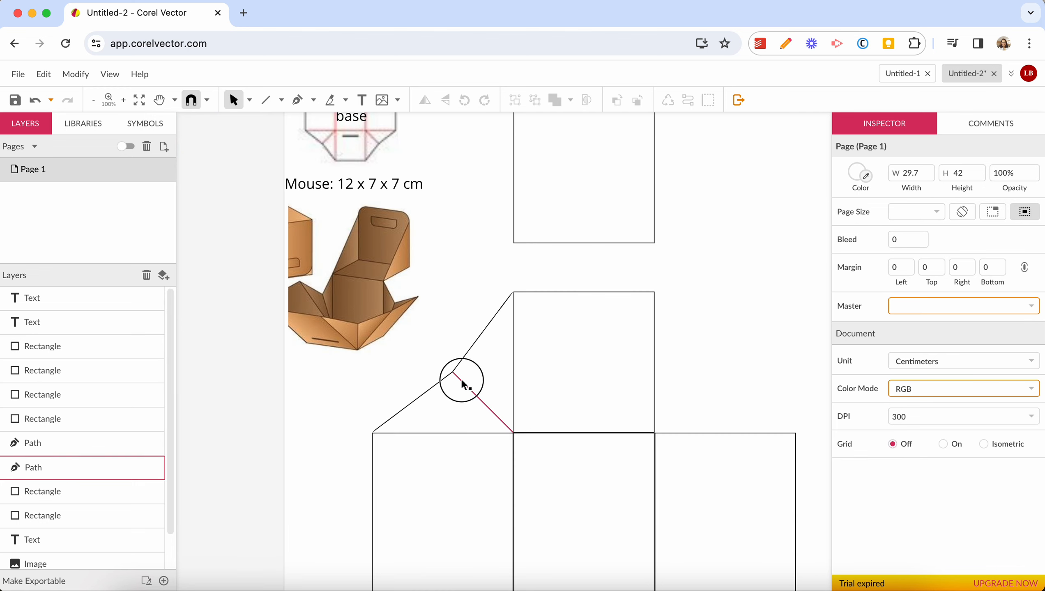
pyautogui.keyDown('shift'); pyautogui.click(468, 351); pyautogui.keyUp('shift')
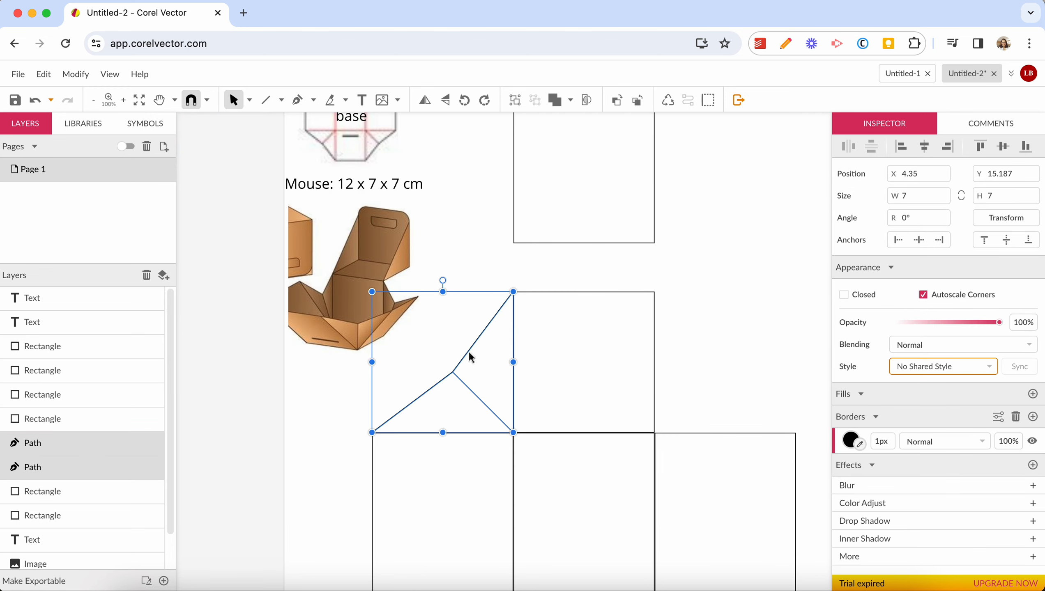
pyautogui.moveTo(470, 355); pyautogui.dragTo(751, 360)
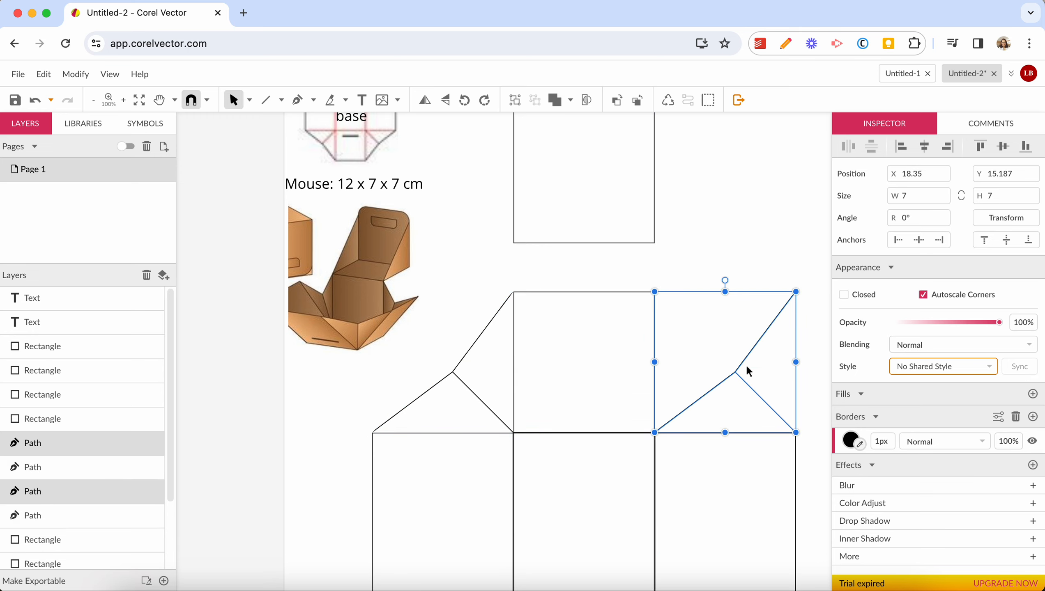
pyautogui.click(424, 103)
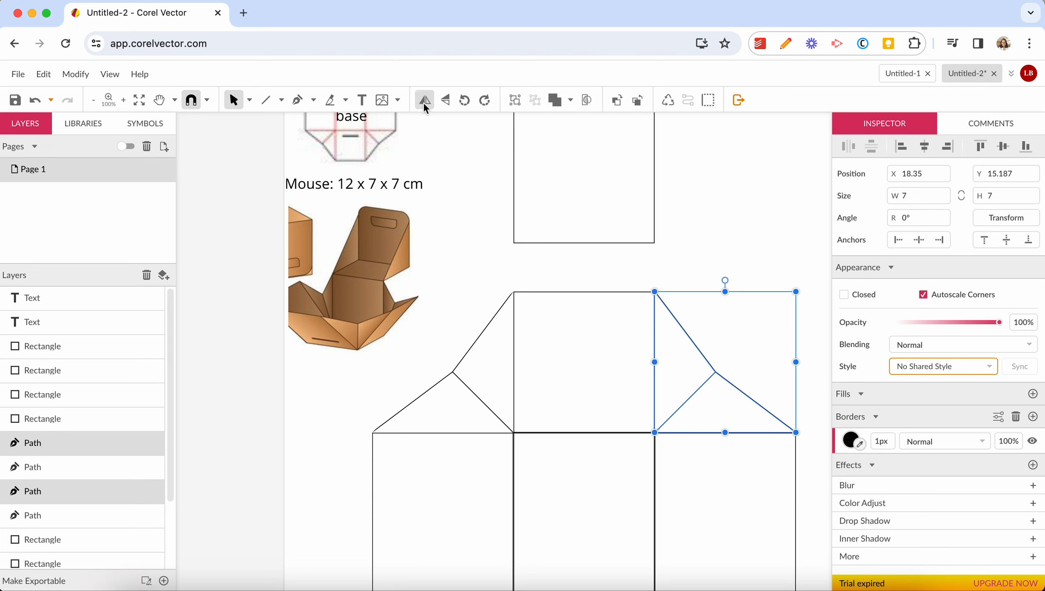
# - Duplicate both upper corner flaps onto the sides of the lower square and flip the copies vertically
pyautogui.scroll(1, 414, 249)
pyautogui.keyDown('shift'); pyautogui.click(472, 350); pyautogui.keyUp('shift')
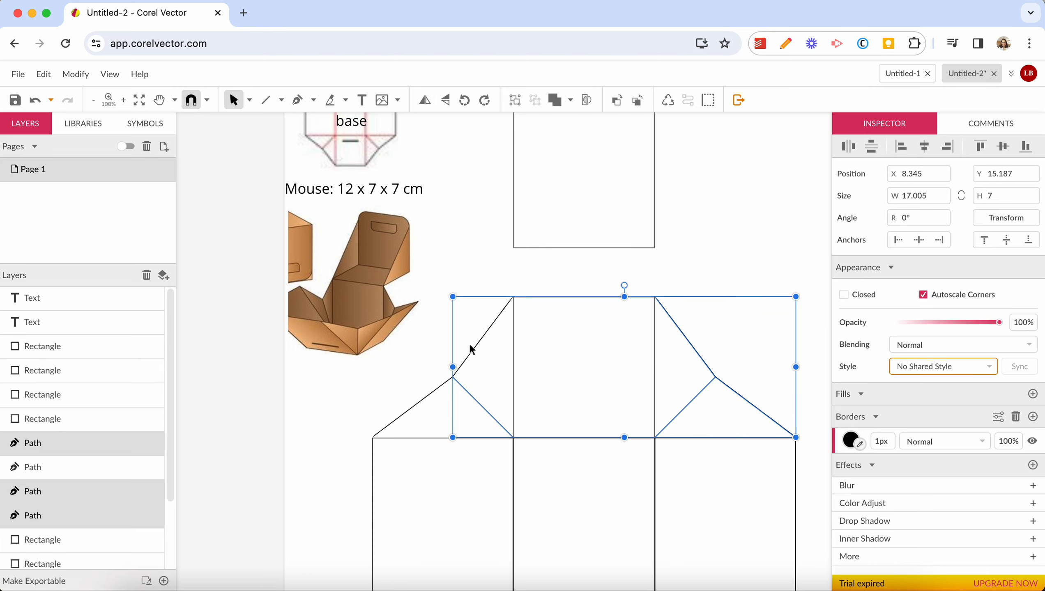
pyautogui.keyDown('shift'); pyautogui.click(477, 352); pyautogui.keyUp('shift')
pyautogui.scroll(2, 476, 334)
pyautogui.scroll(-6, 474, 310)
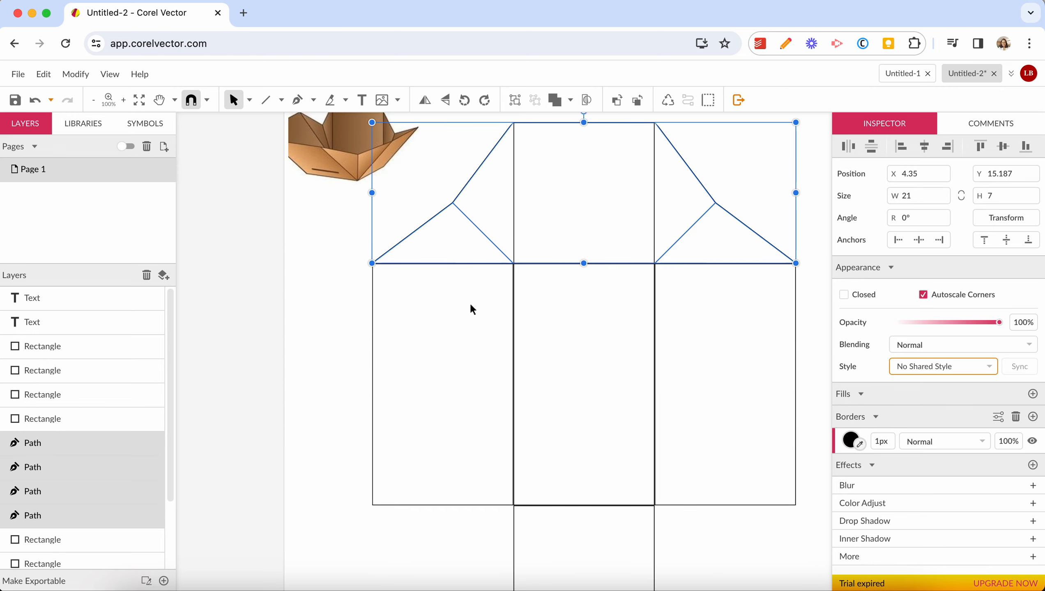
pyautogui.moveTo(475, 168); pyautogui.dragTo(511, 554)
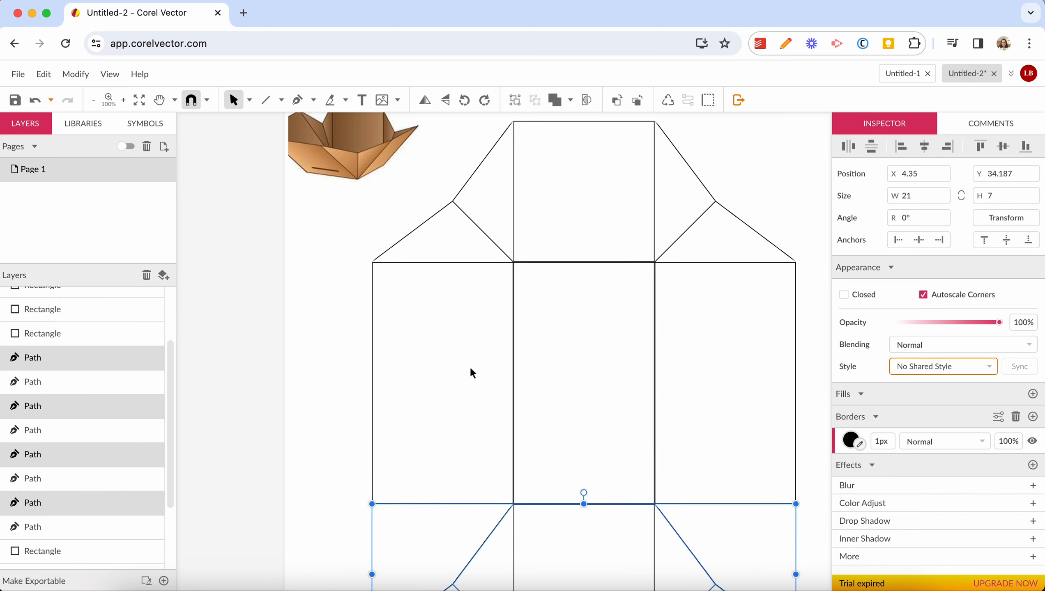
pyautogui.scroll(-5, 467, 360)
pyautogui.click(445, 101)
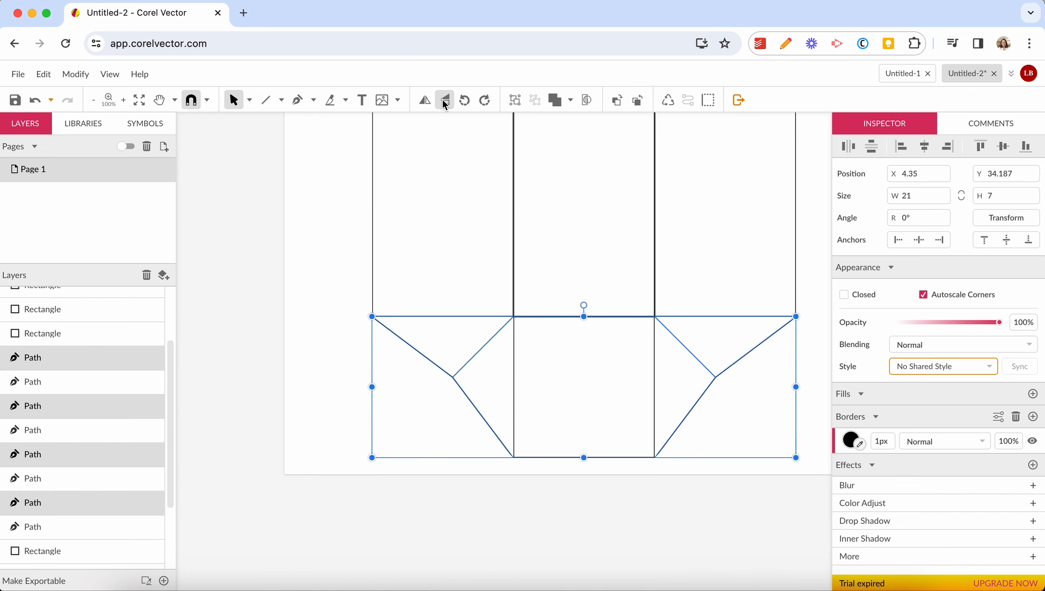
pyautogui.click(310, 283)
pyautogui.scroll(-5, 347, 337)
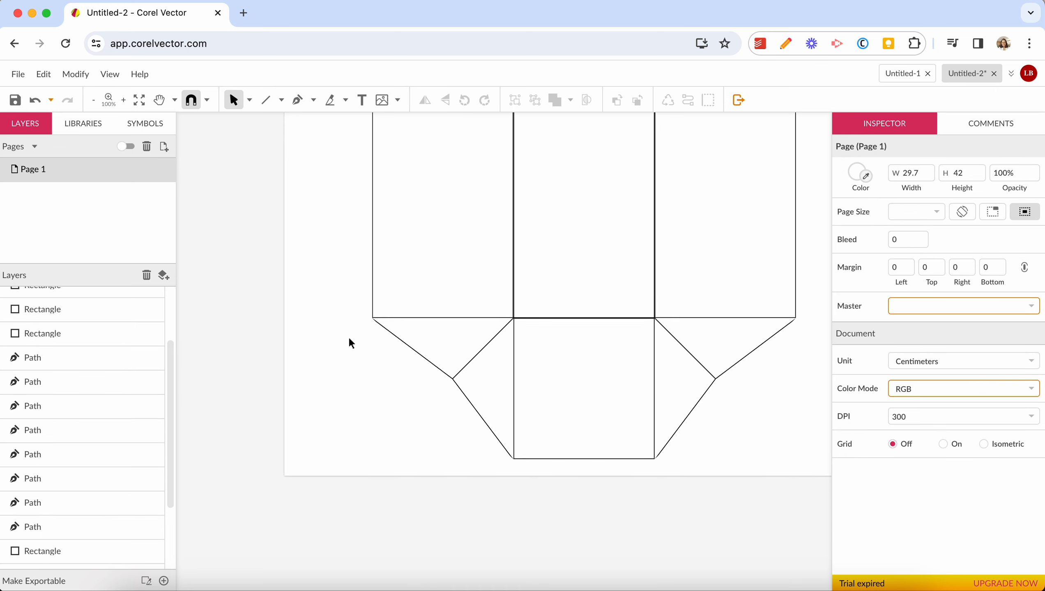
pyautogui.scroll(-4, 352, 299)
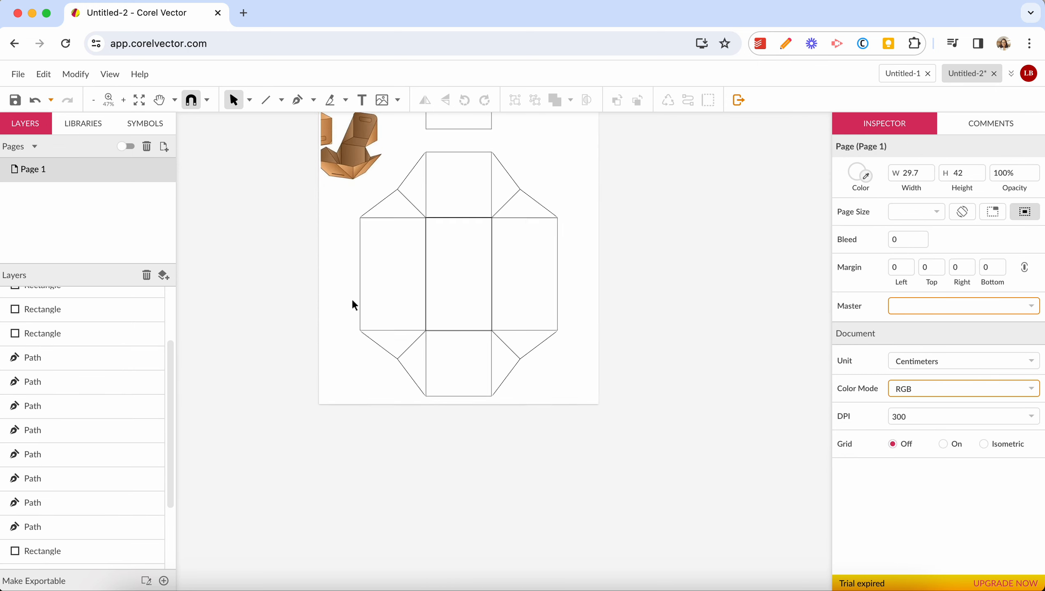
pyautogui.scroll(5, 327, 276)
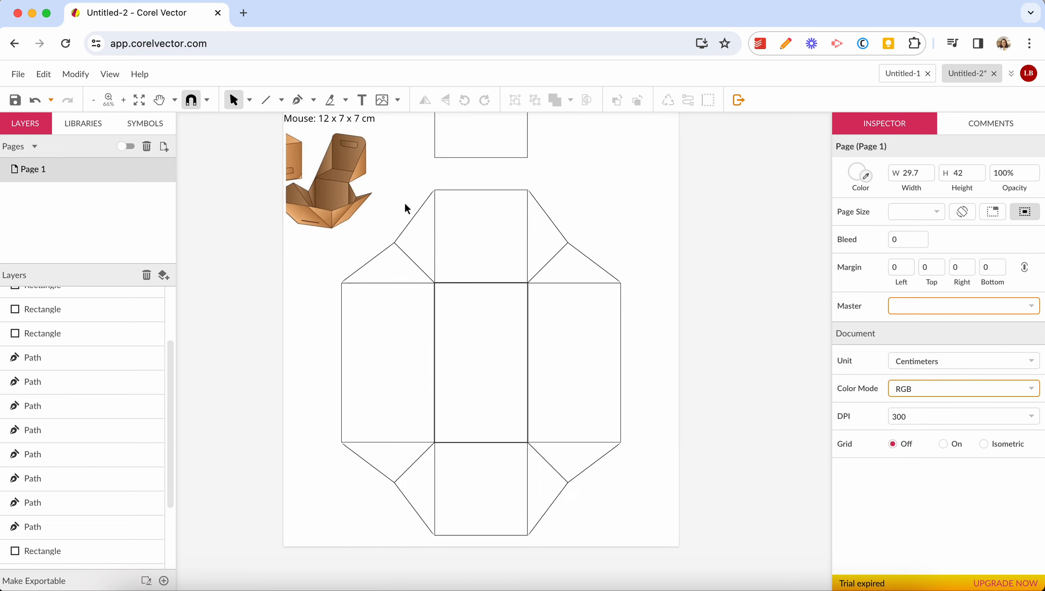
# - Draw a vertical line about 4.1 cm long inside the upper square
pyautogui.scroll(1, 402, 318)
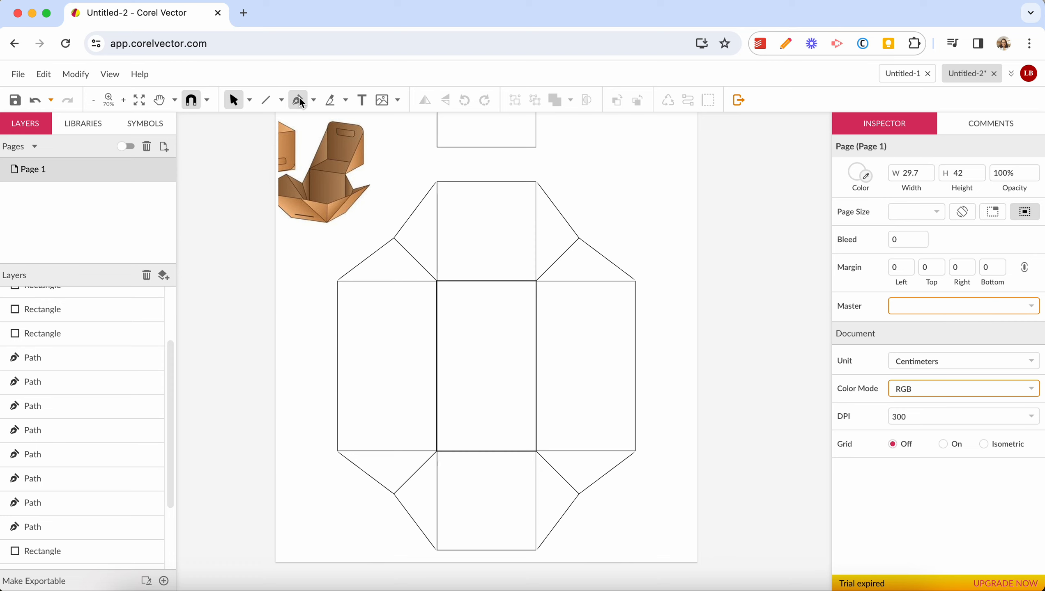
pyautogui.click(281, 100)
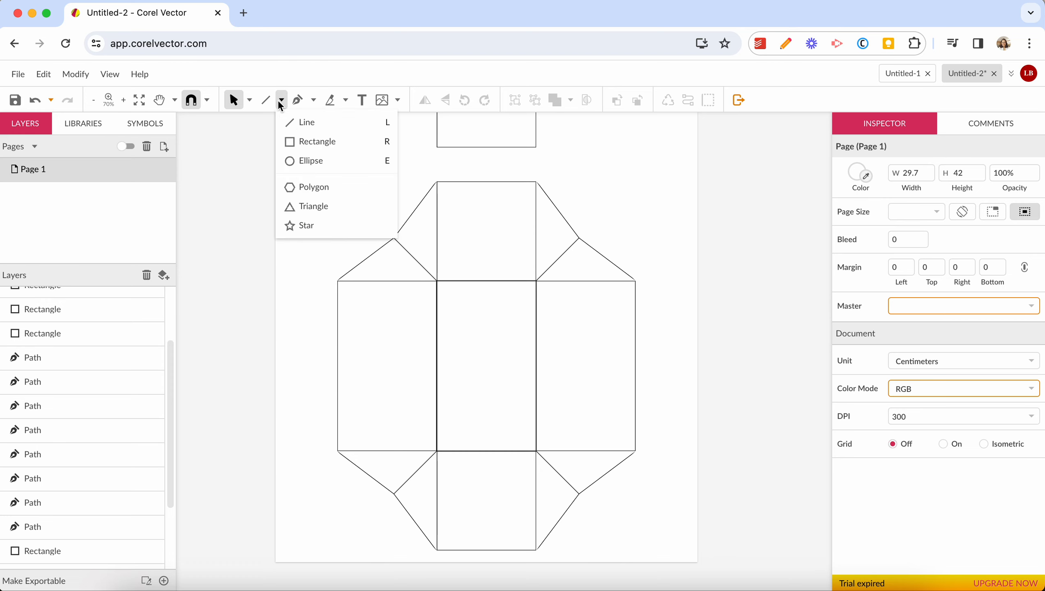
pyautogui.click(302, 122)
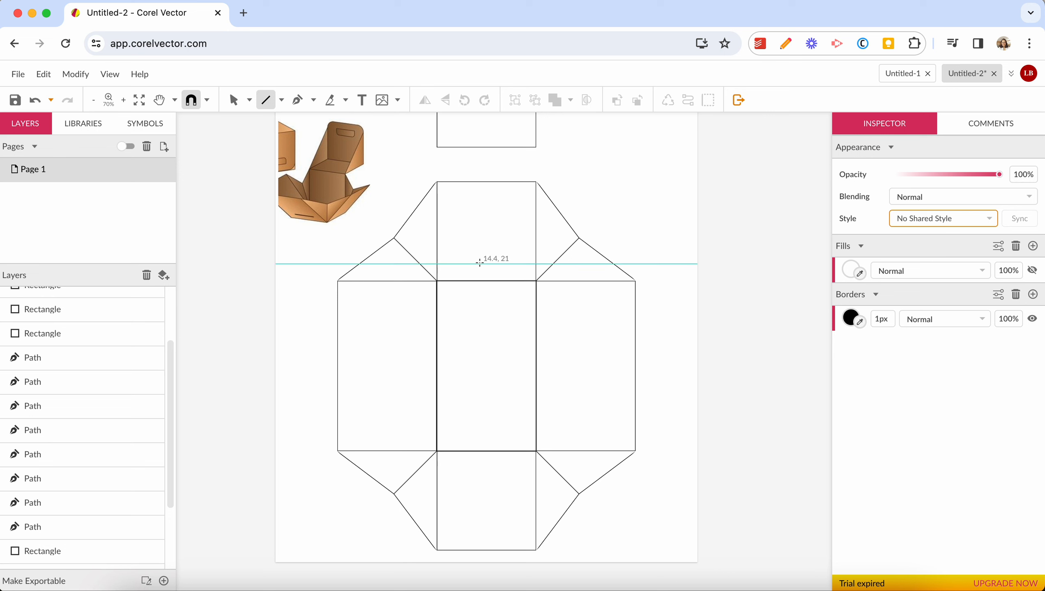
pyautogui.moveTo(482, 264); pyautogui.dragTo(482, 207)
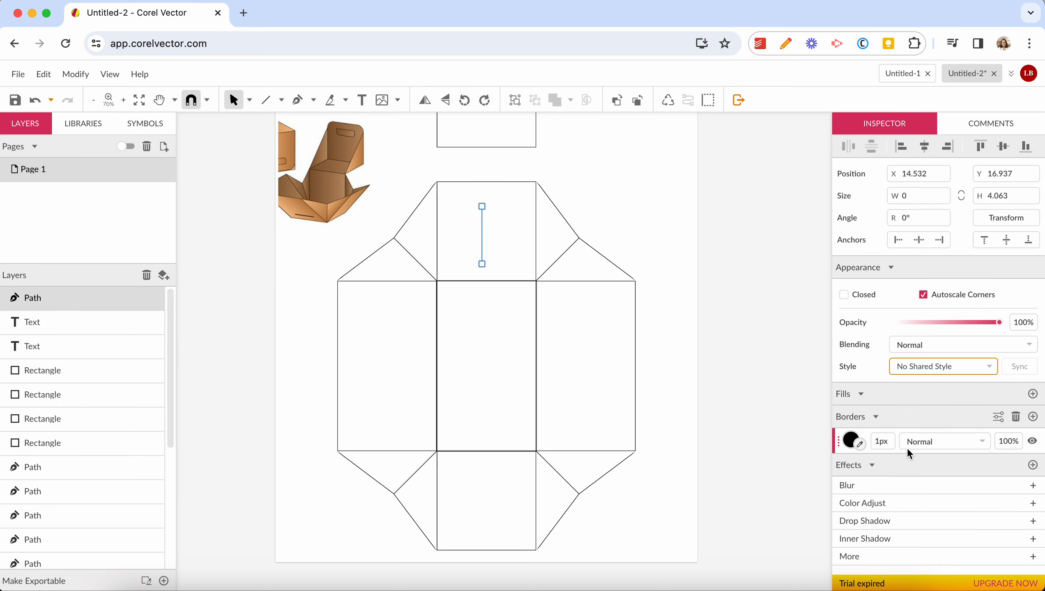
# - Set the line's end arrow to Arrow and centre the line horizontally in the upper square
pyautogui.click(1002, 418)
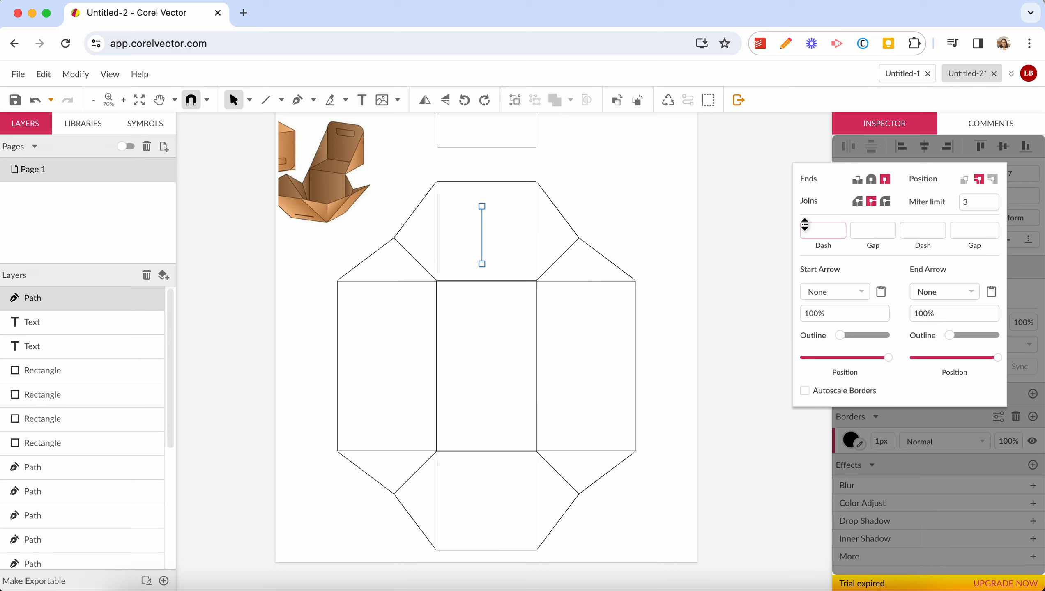
pyautogui.click(936, 292)
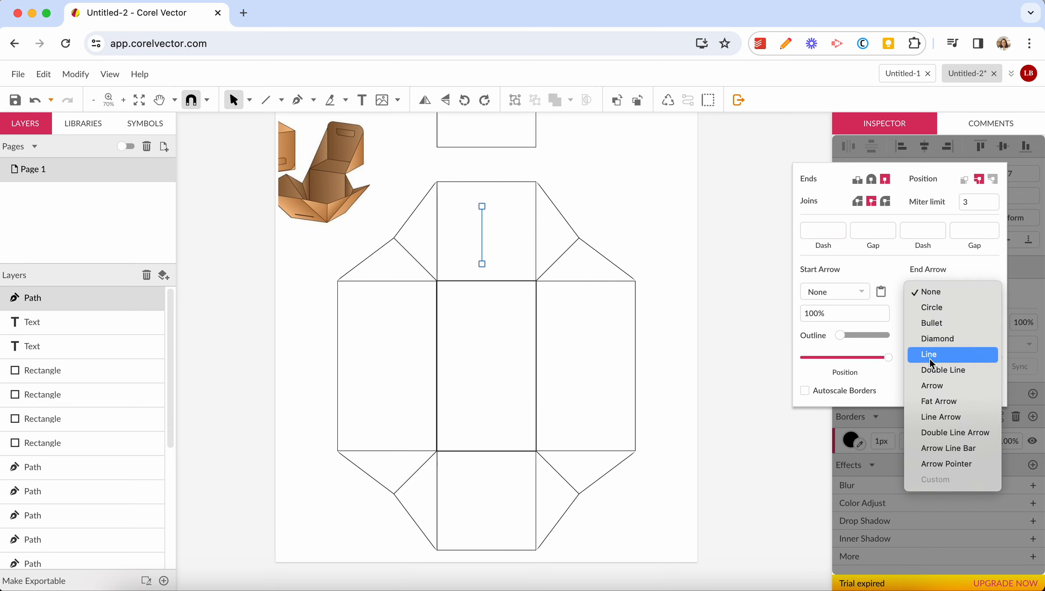
pyautogui.click(933, 386)
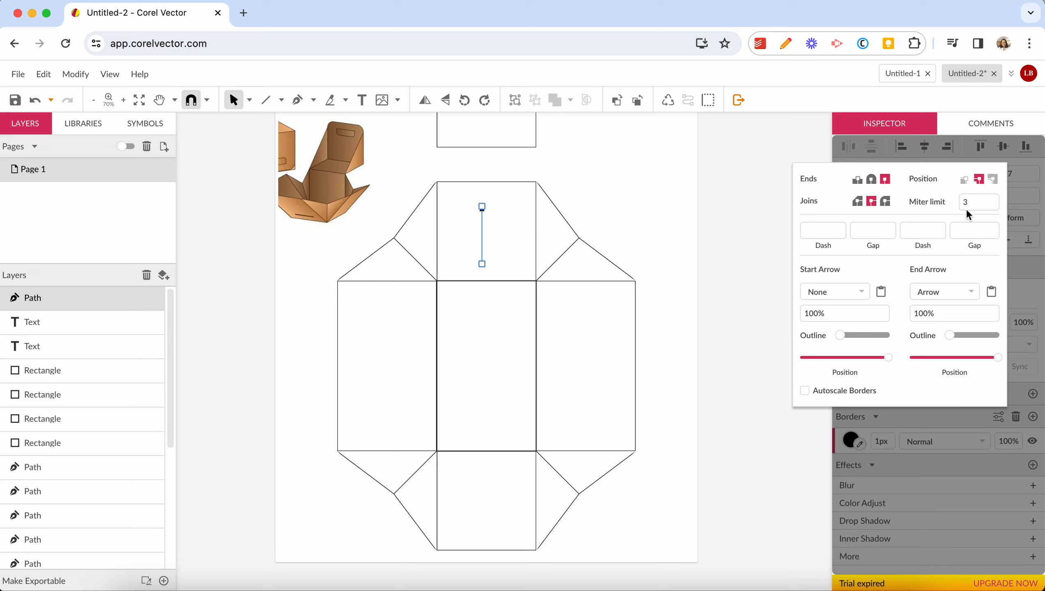
pyautogui.click(570, 190)
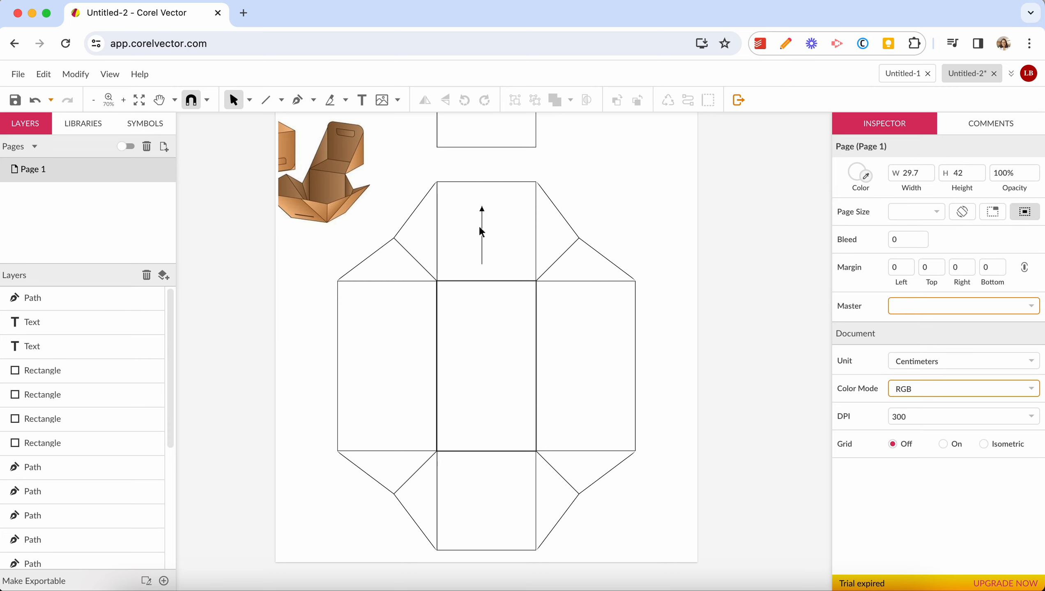
pyautogui.moveTo(479, 229); pyautogui.dragTo(483, 226)
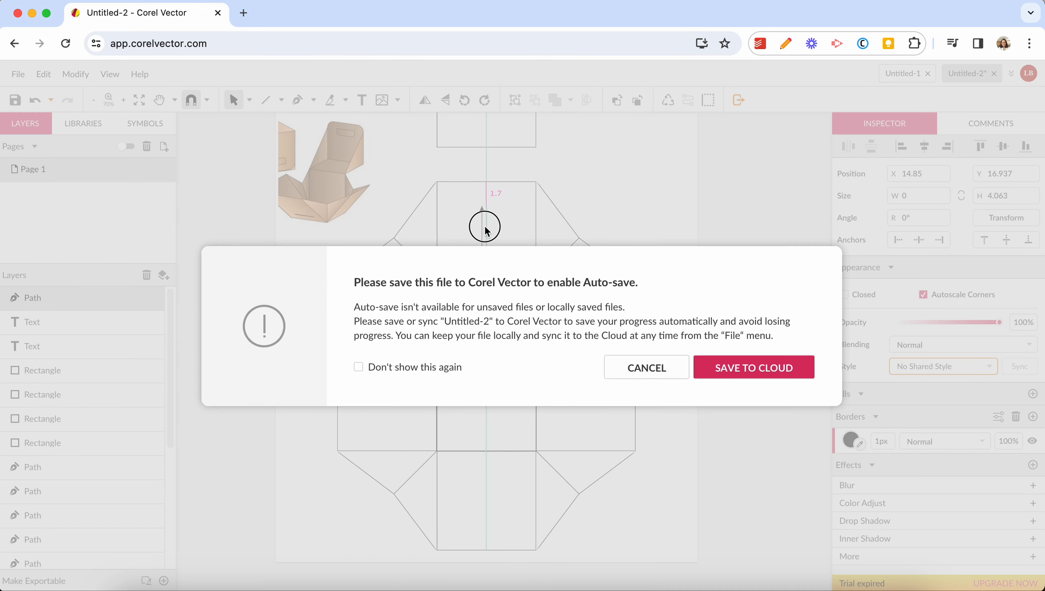
# - Save the file to the cloud as "example packaging"
pyautogui.click(753, 367)
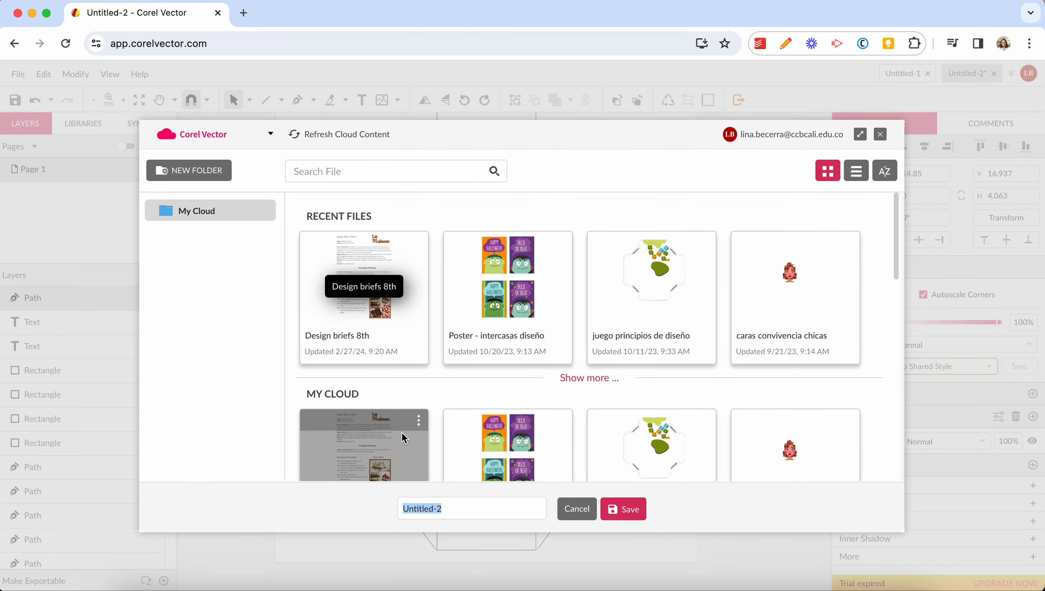
pyautogui.write('exap')
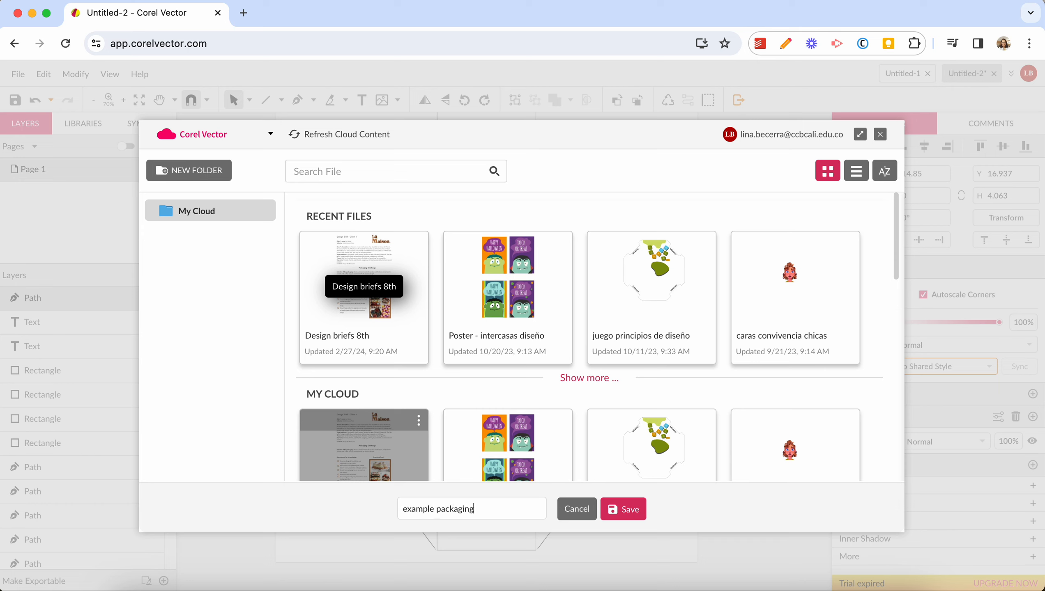
pyautogui.click(618, 512)
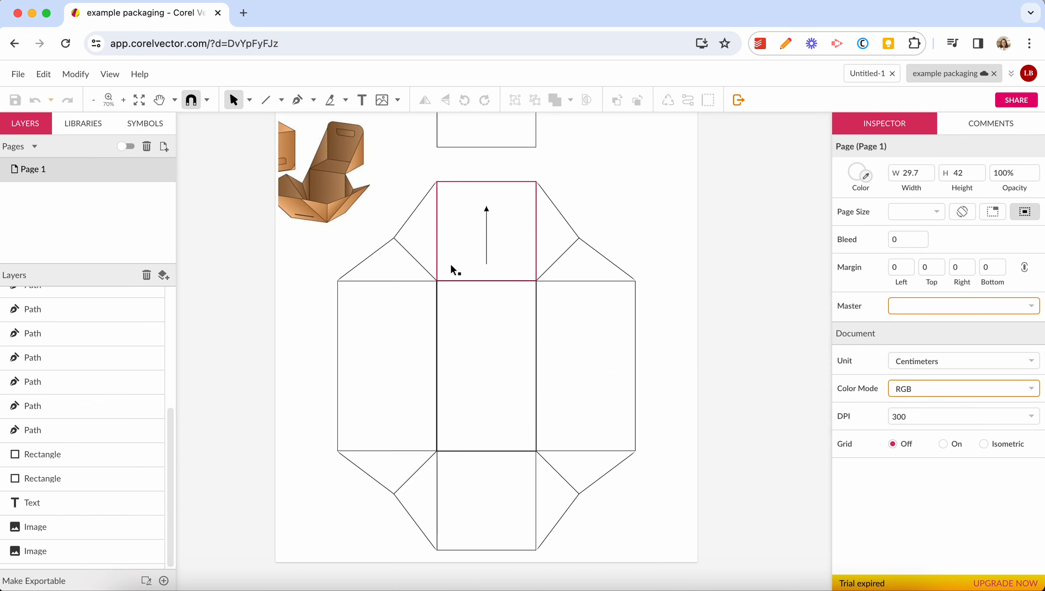
# - Place horizontal copies of the arrow in the left and right rectangles, each pointing away from the middle rectangle
pyautogui.click(486, 212)
pyautogui.moveTo(487, 212); pyautogui.dragTo(377, 367)
pyautogui.click(590, 358)
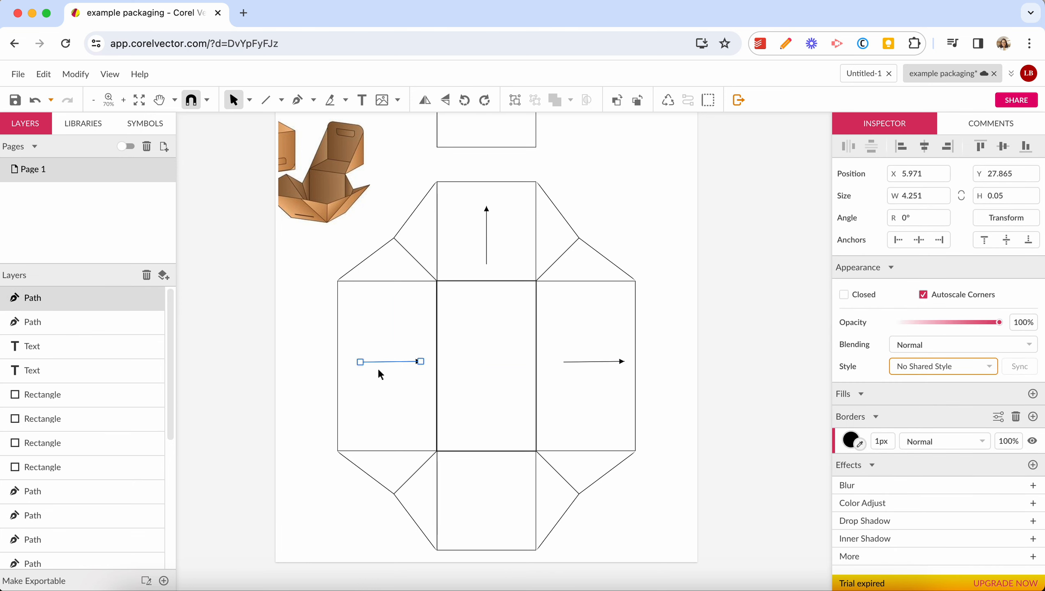
pyautogui.click(424, 100)
pyautogui.click(307, 344)
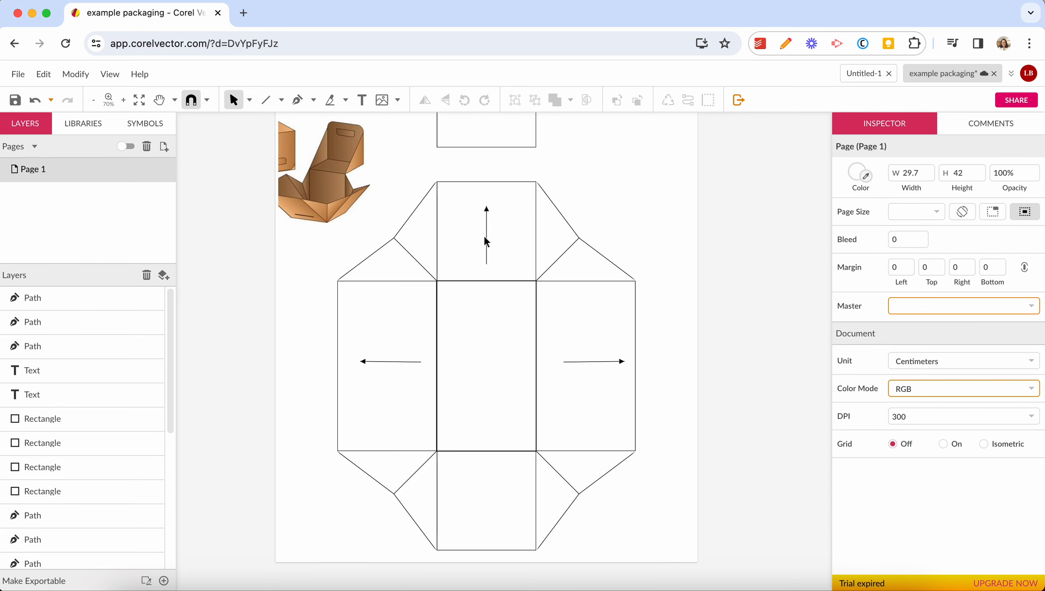
# - Duplicate the upper square's arrow into the lower square and flip the copy vertically
pyautogui.moveTo(485, 231); pyautogui.dragTo(508, 502)
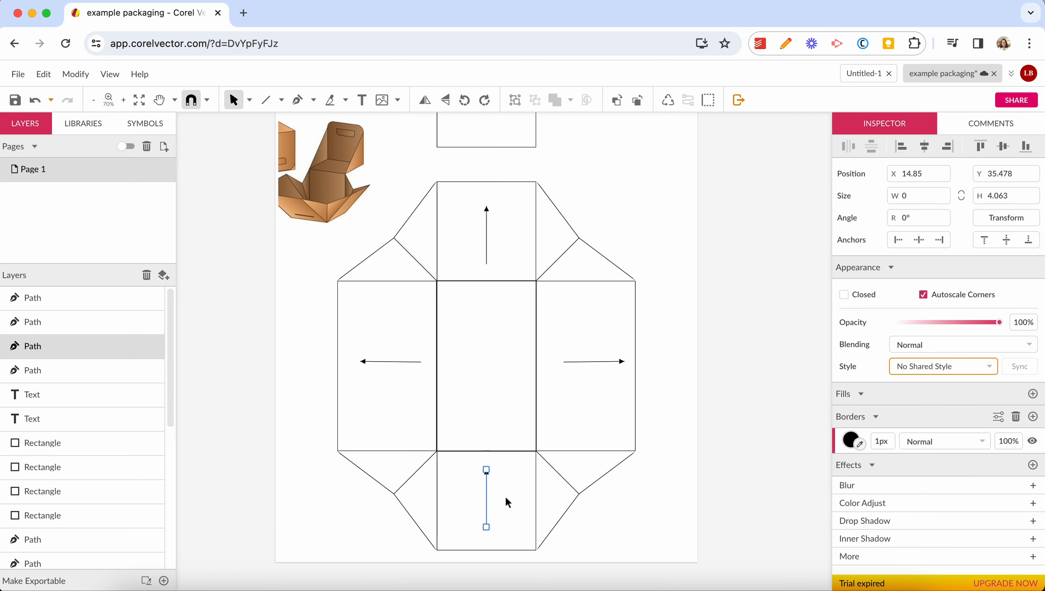
pyautogui.click(443, 103)
pyautogui.click(260, 365)
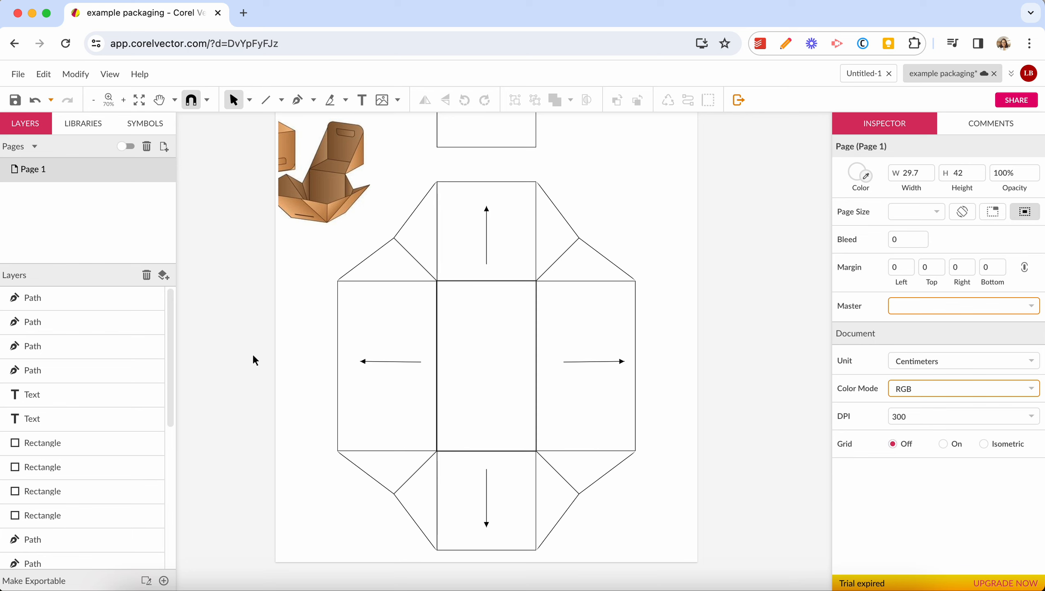
# - Place the text "Mouse for left-handed people" in the left rectangle, rotated 90 degrees to run vertically
pyautogui.click(362, 100)
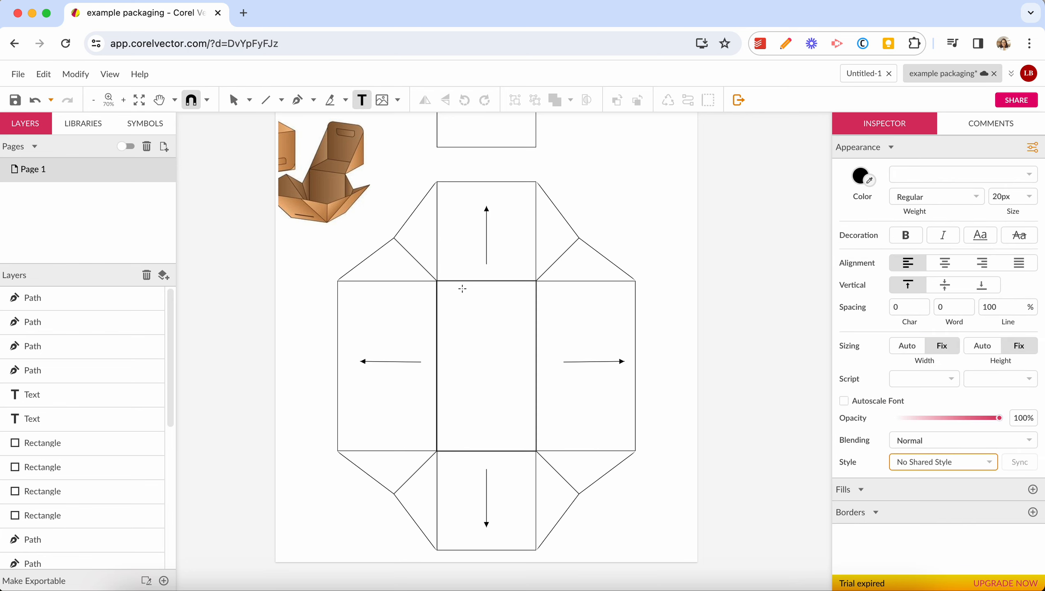
pyautogui.click(463, 289)
pyautogui.write('Mou')
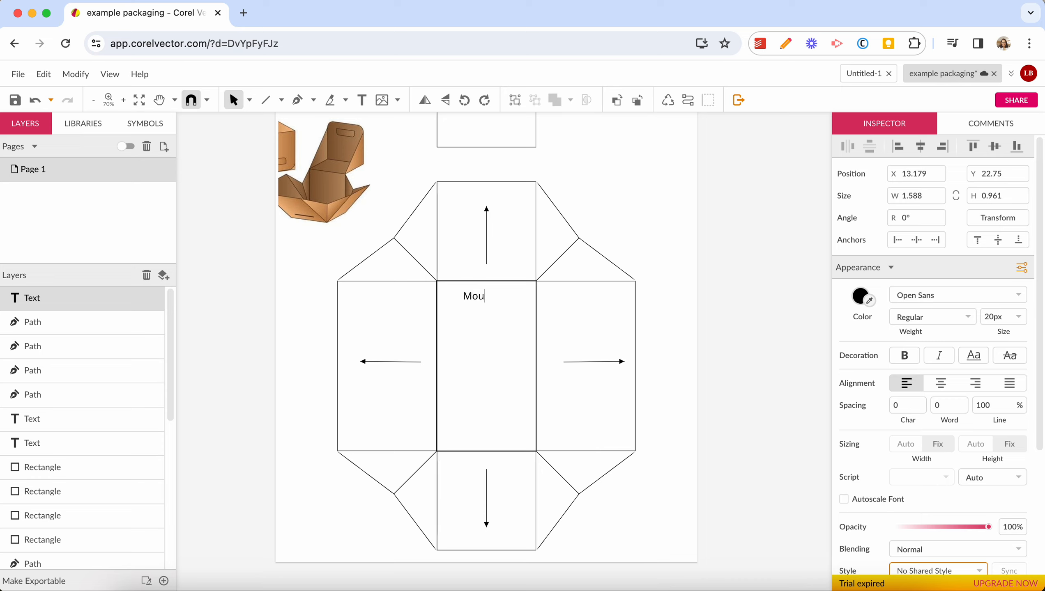
pyautogui.write('se for left-handed people')
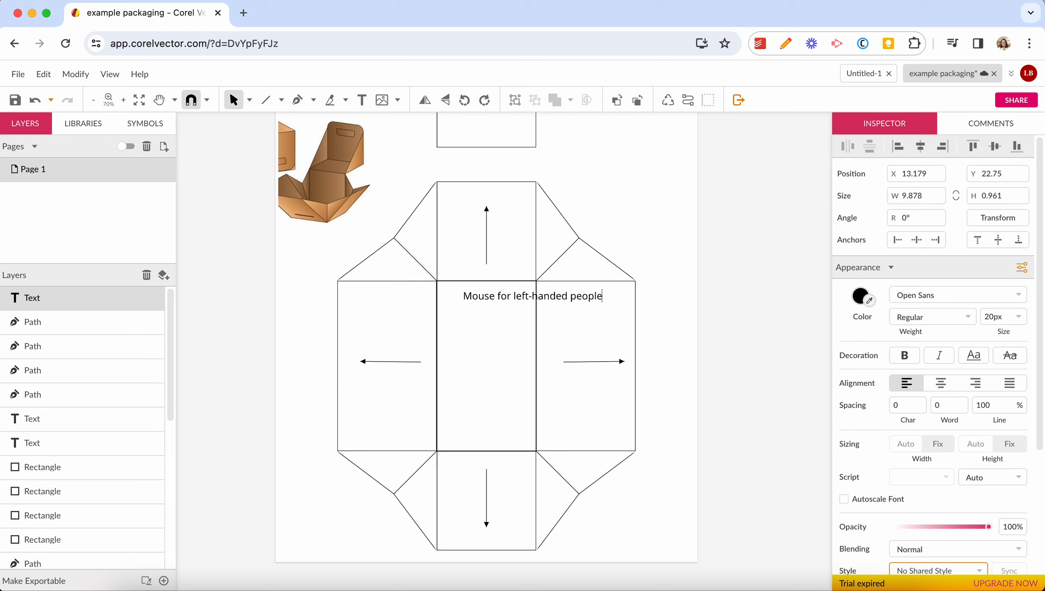
pyautogui.moveTo(485, 306); pyautogui.dragTo(357, 340)
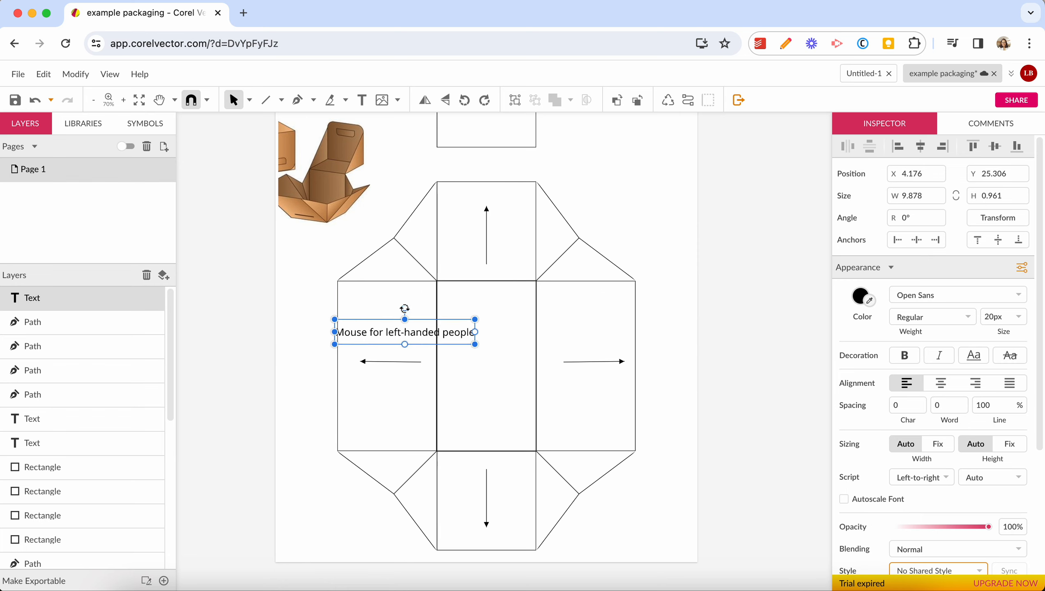
pyautogui.moveTo(404, 308); pyautogui.dragTo(354, 355)
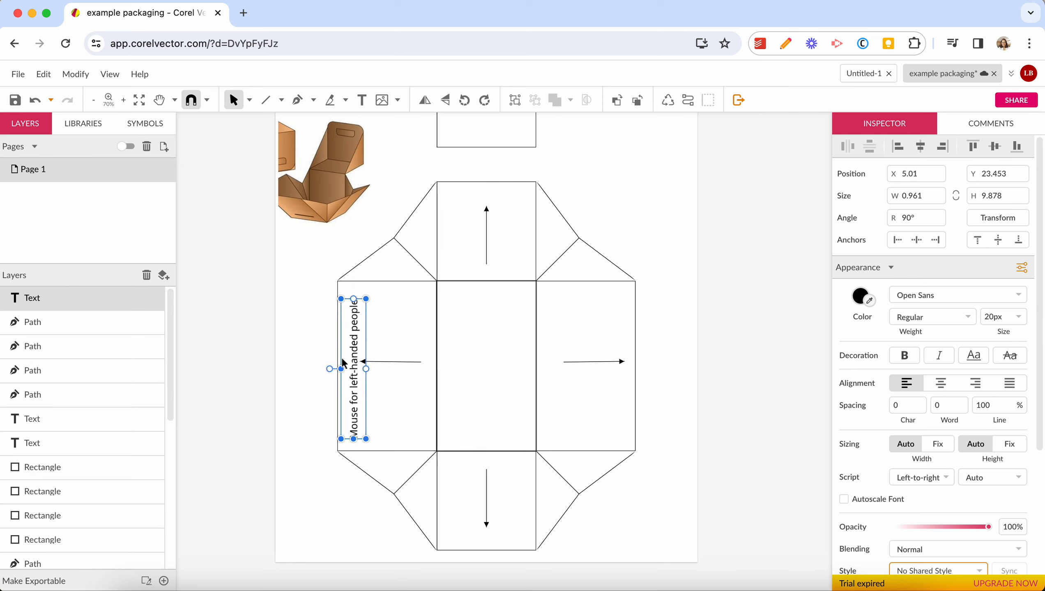
# - Add a soft red fill (#E17C7C) to the square containing the upward arrow
pyautogui.click(404, 396)
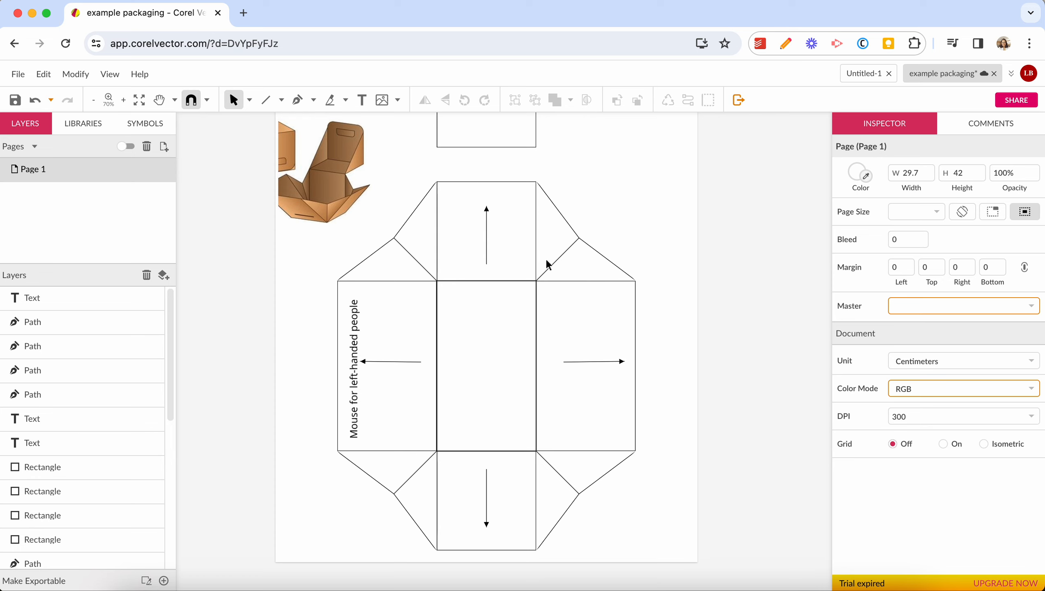
pyautogui.scroll(3, 540, 268)
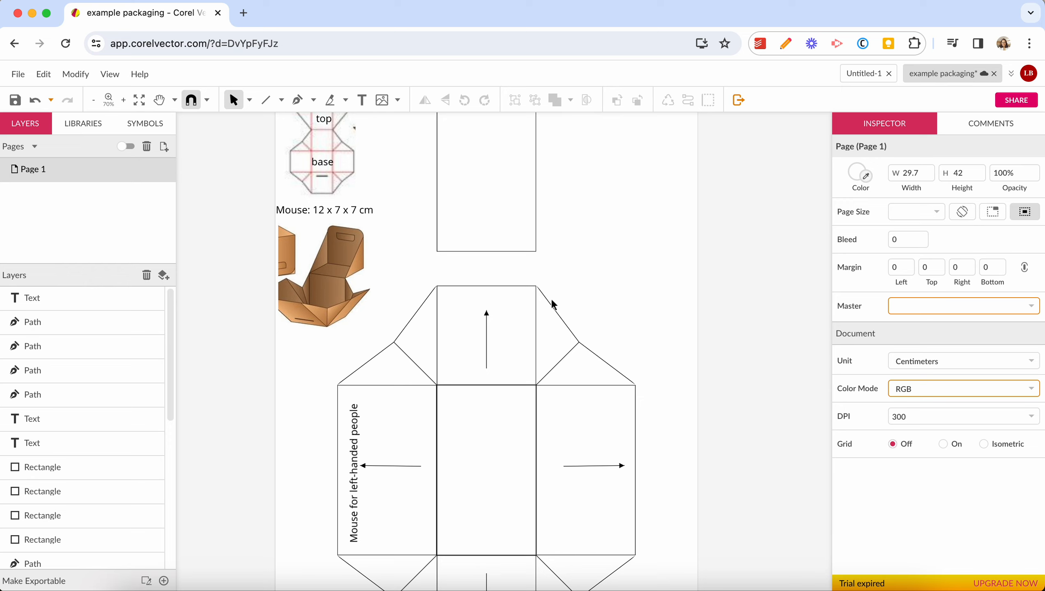
pyautogui.scroll(-3, 553, 305)
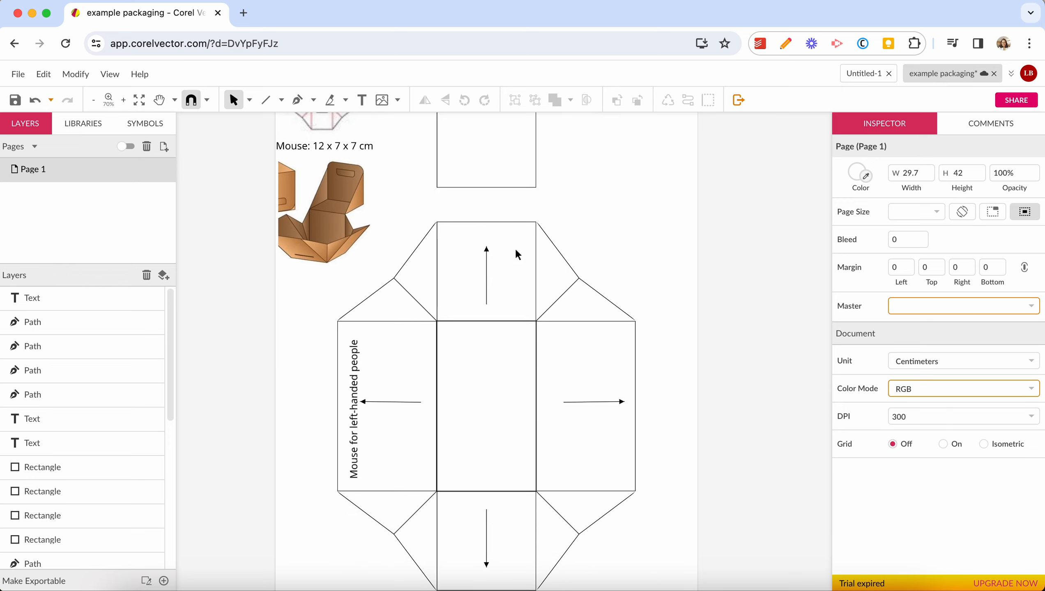
pyautogui.click(476, 228)
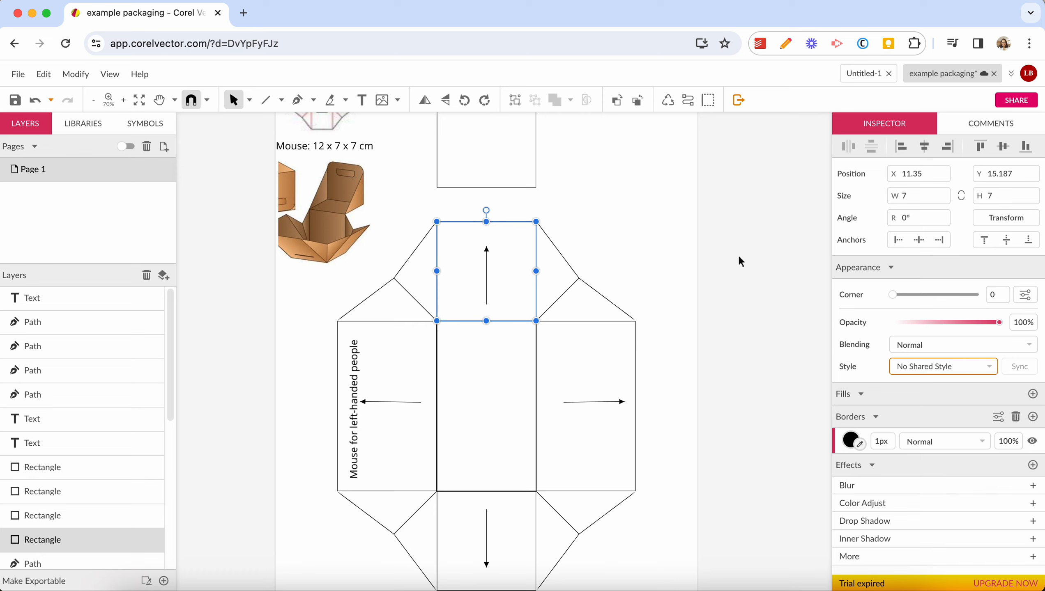
pyautogui.click(1033, 394)
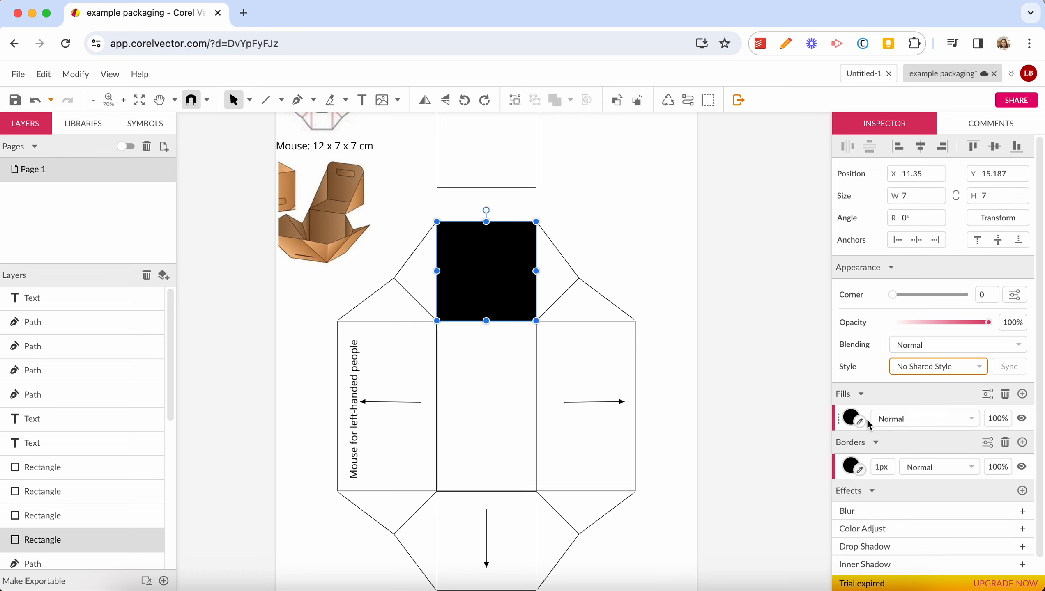
pyautogui.click(854, 420)
pyautogui.moveTo(899, 124); pyautogui.dragTo(925, 96)
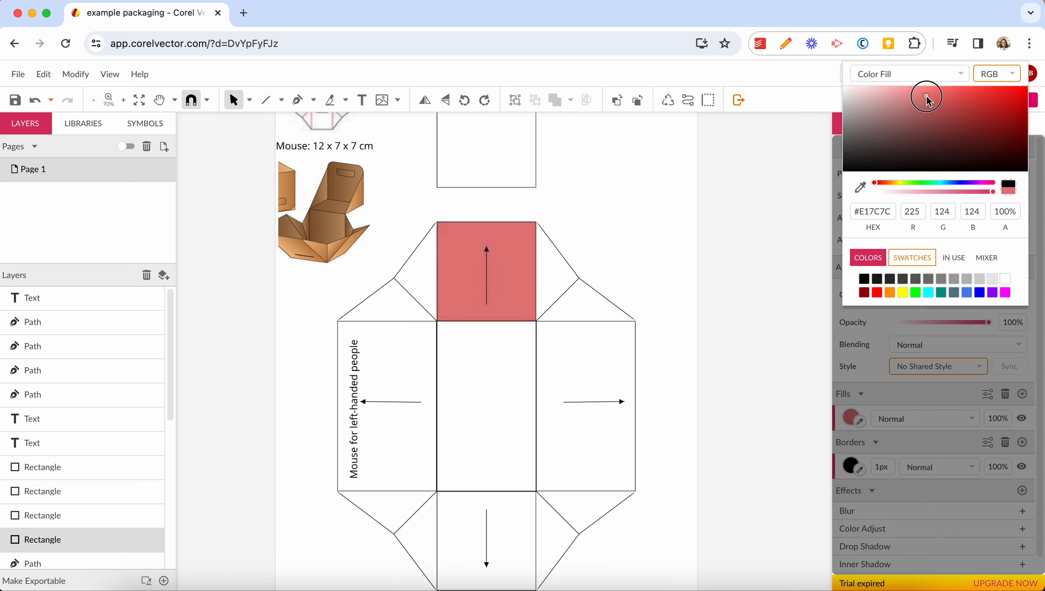
pyautogui.click(616, 240)
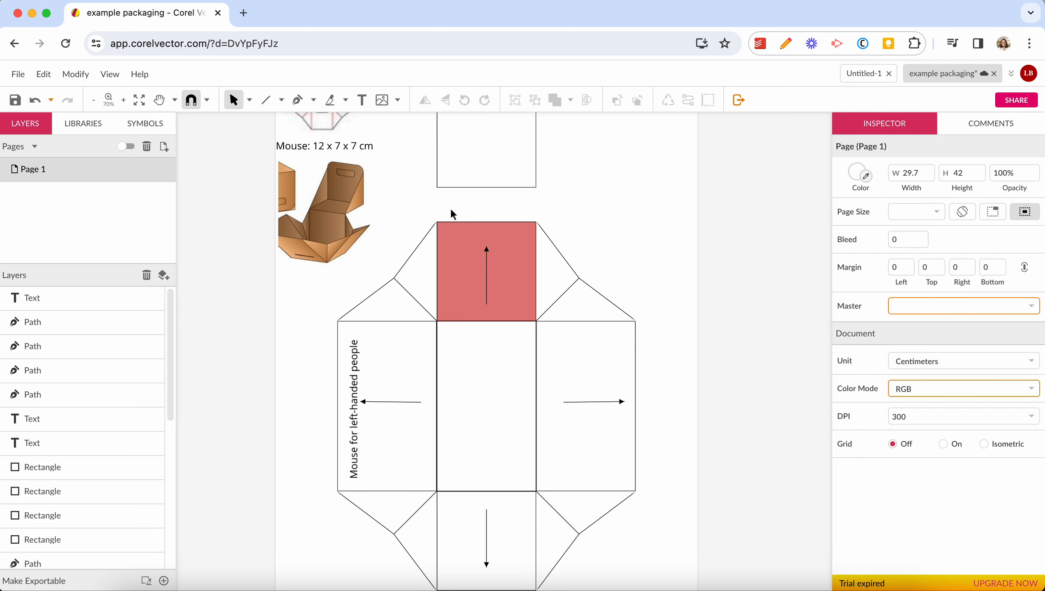
# - Remove the border from the red-filled square, leaving only its fill
pyautogui.click(455, 223)
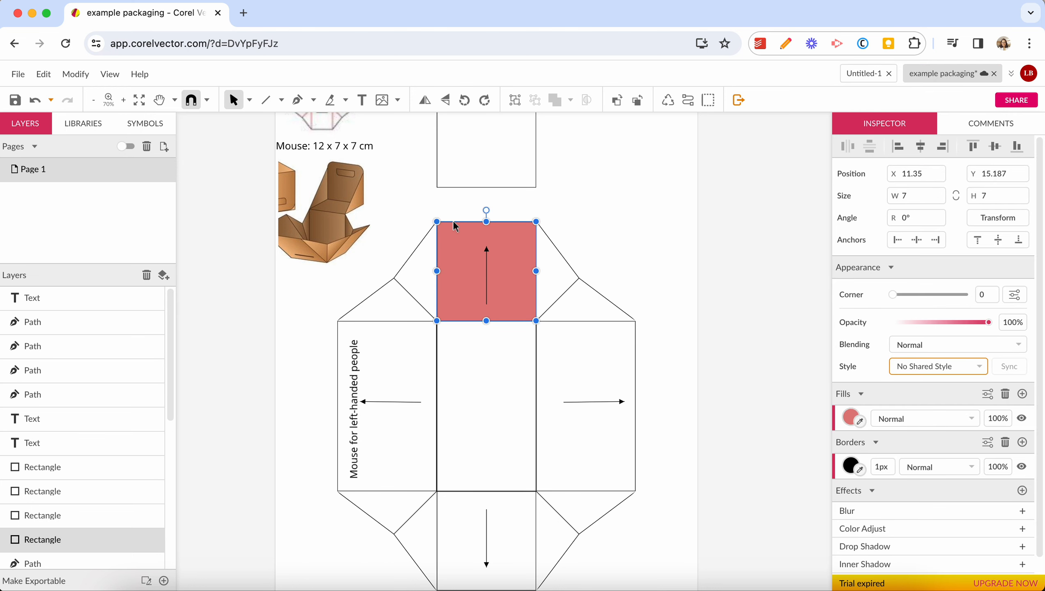
pyautogui.click(1004, 443)
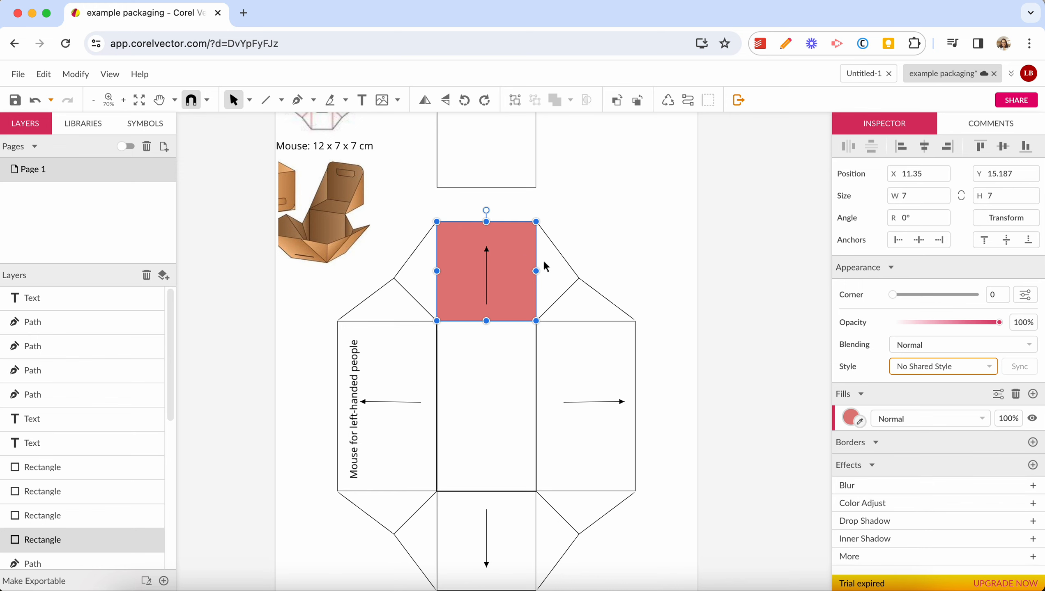
pyautogui.click(603, 215)
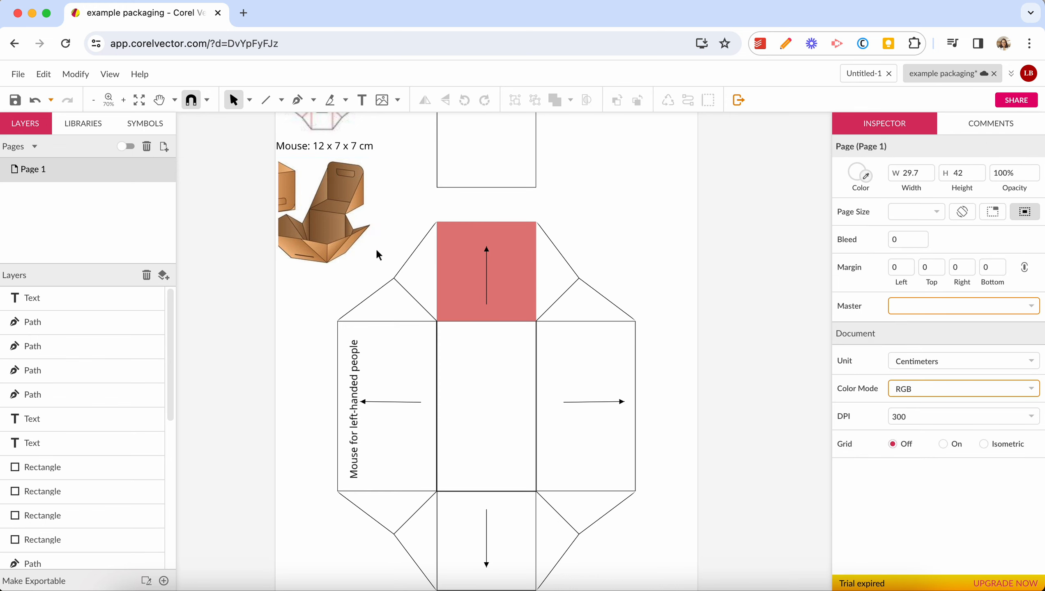
pyautogui.scroll(-2, 396, 357)
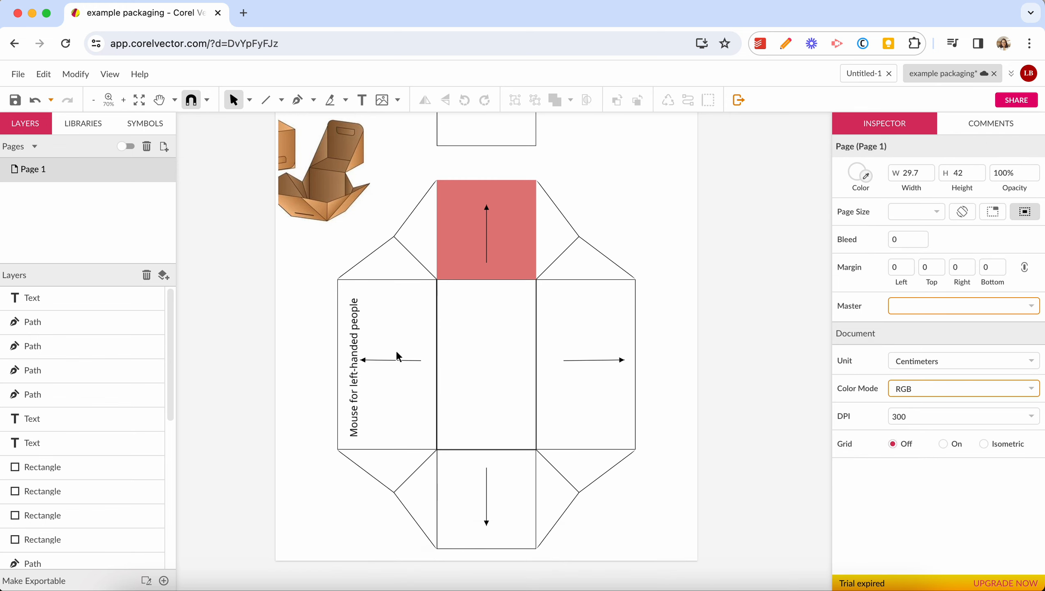